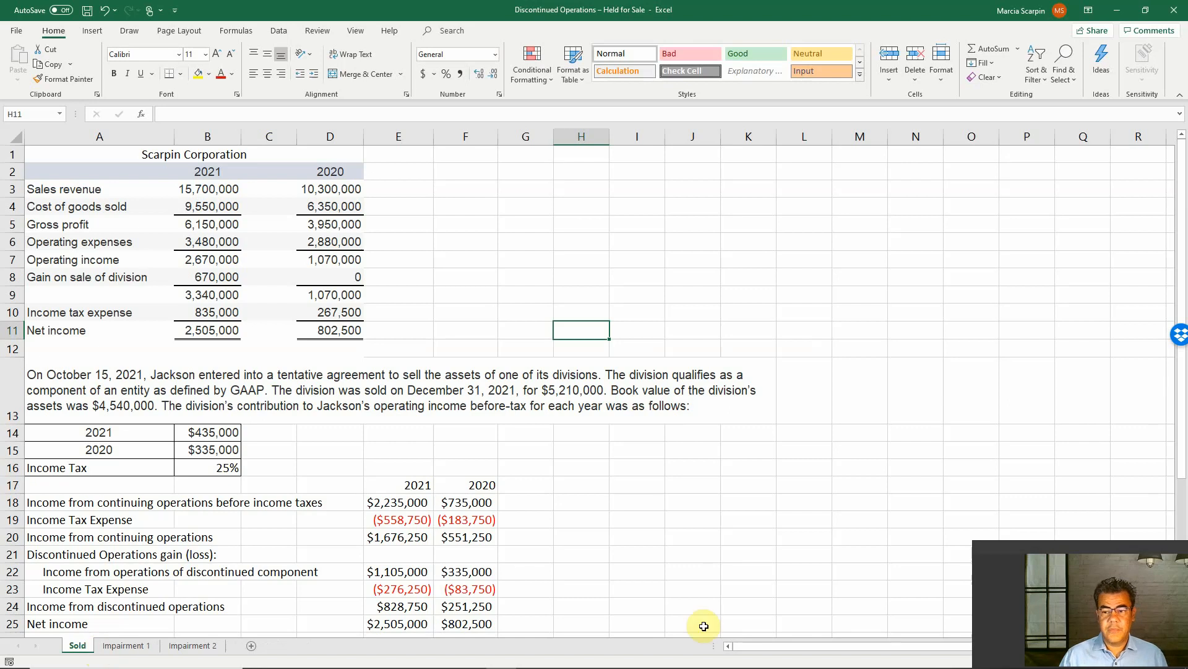
left_click_drag(1113, 548, 1015, 535)
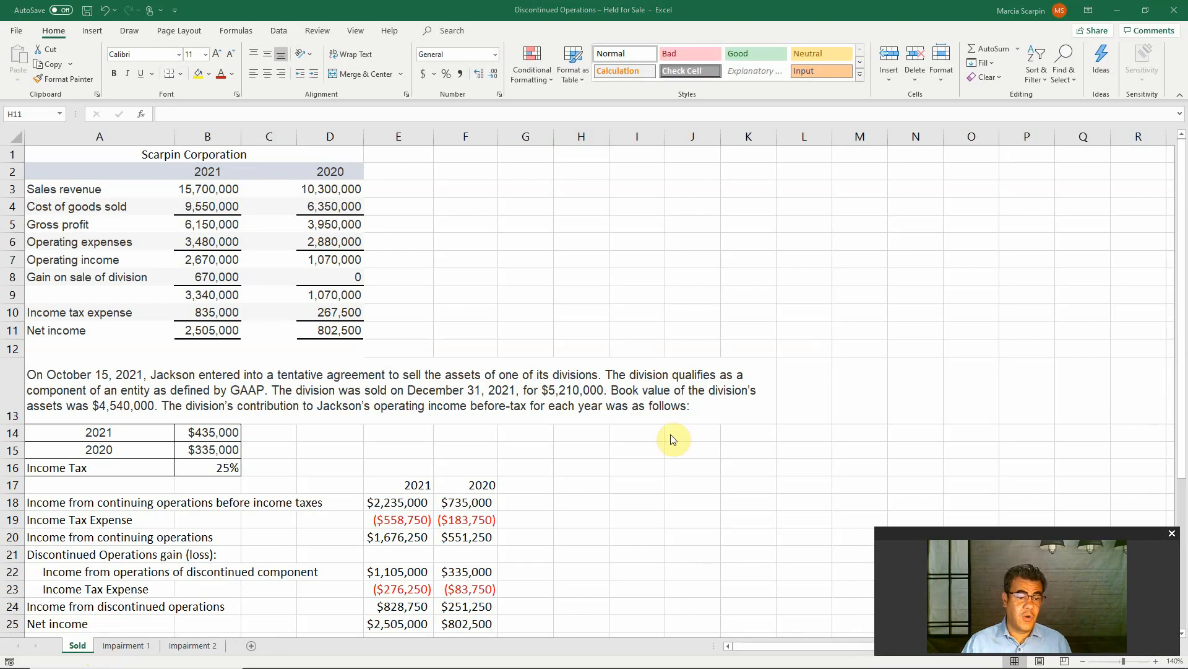
Replace "Jackson" with "Scarpin" in the first sentence of the problem text in cell A13
double_click(171, 374)
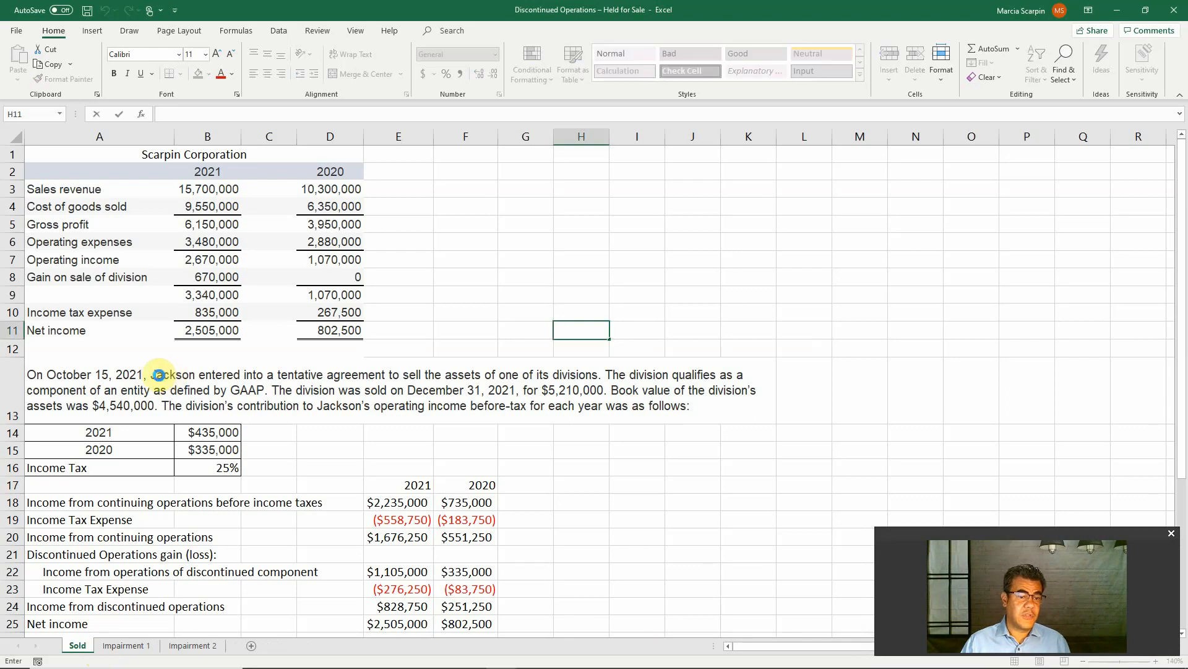
double_click(171, 374)
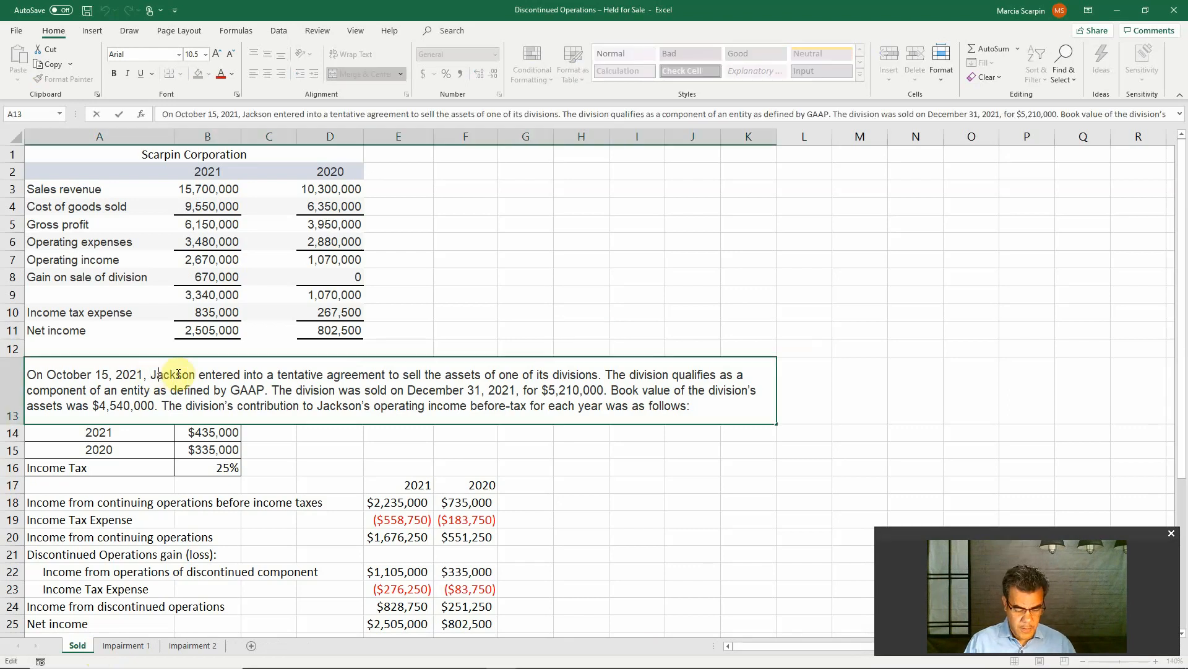
key("Delete")
key("Delete")
key("Delete")
key("Delete")
type("Scarpin")
key("Delete")
key("Delete")
key("Delete")
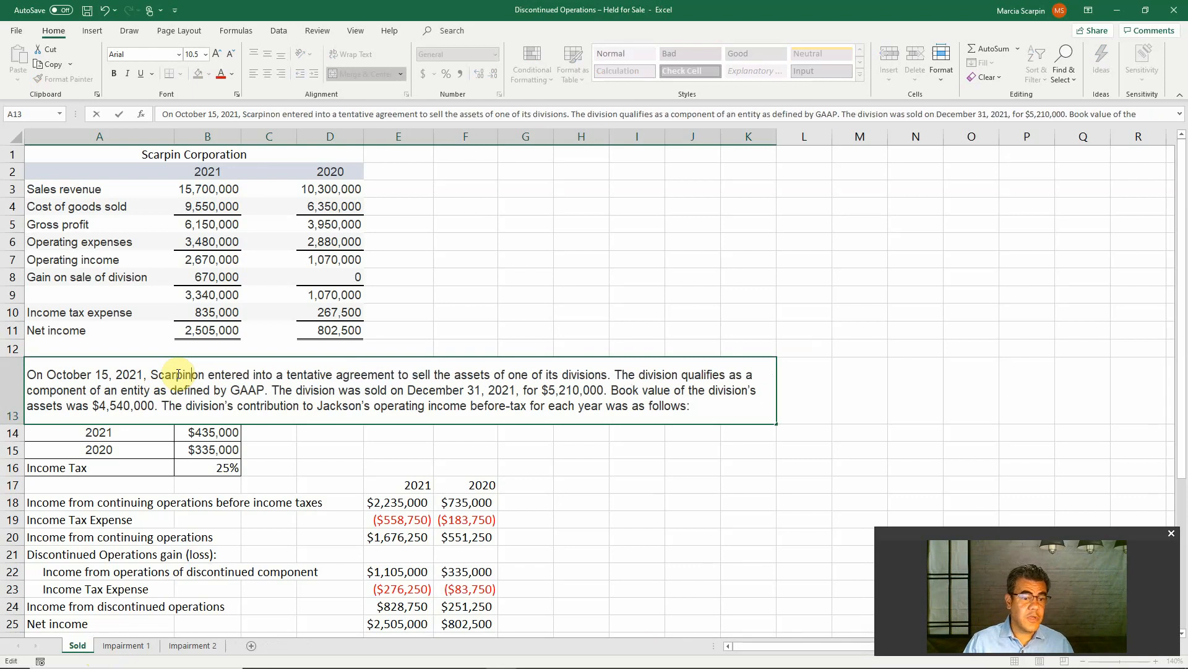
key("Return")
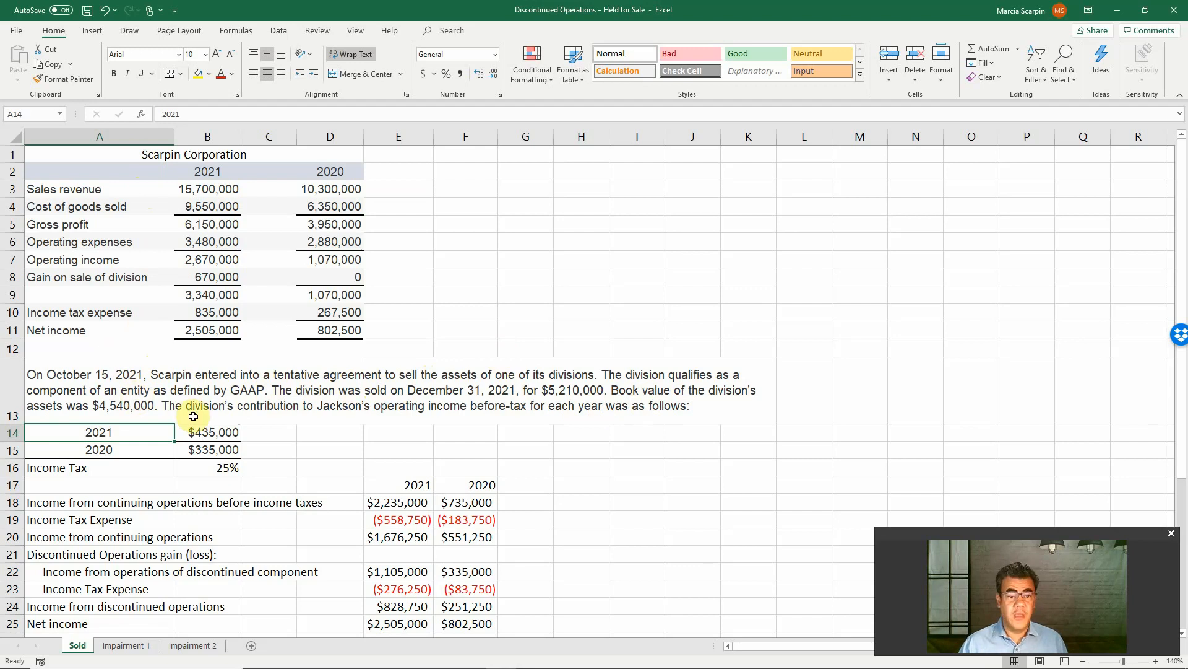
Change "Jackson's" to "Scarpin's" in the last sentence of the problem text in cell A13
left_click(313, 407)
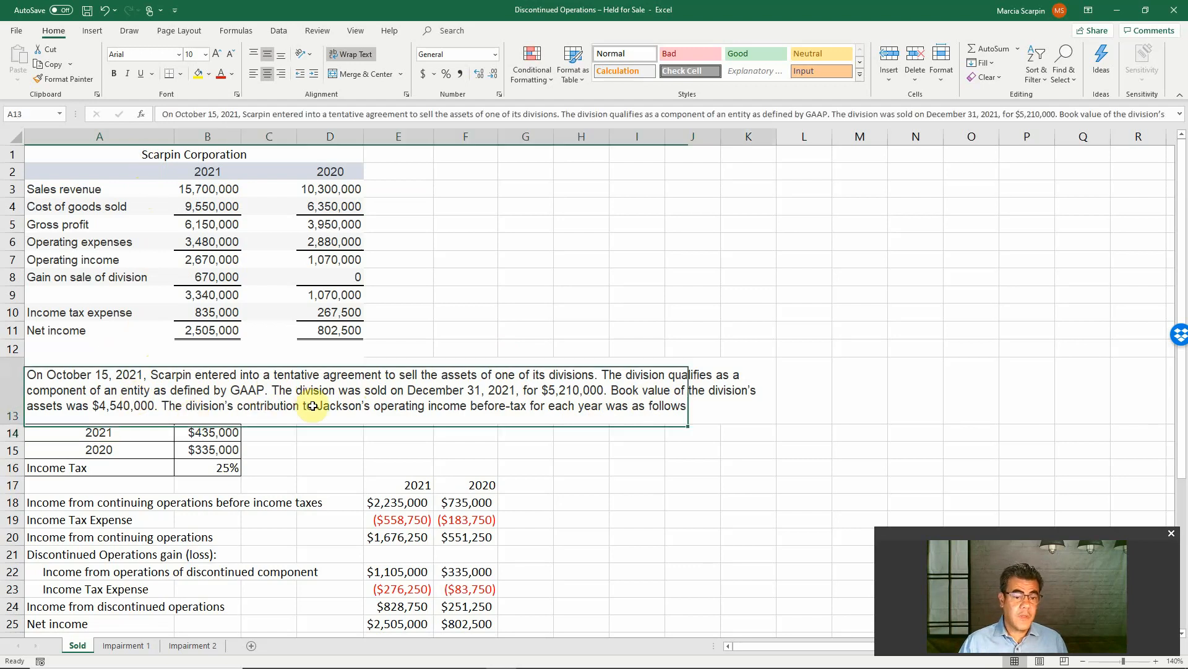
double_click(314, 406)
key("Delete")
key("Delete")
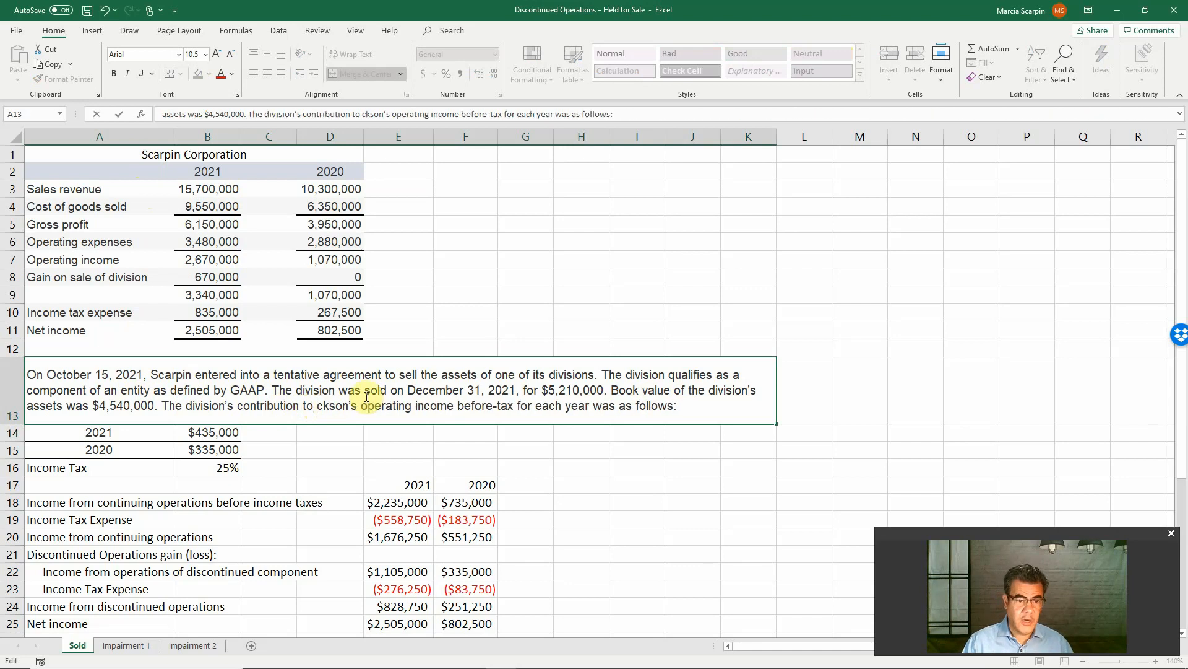
type("Scarpin")
key("Delete")
key("Delete")
key("Delete")
key("Delete")
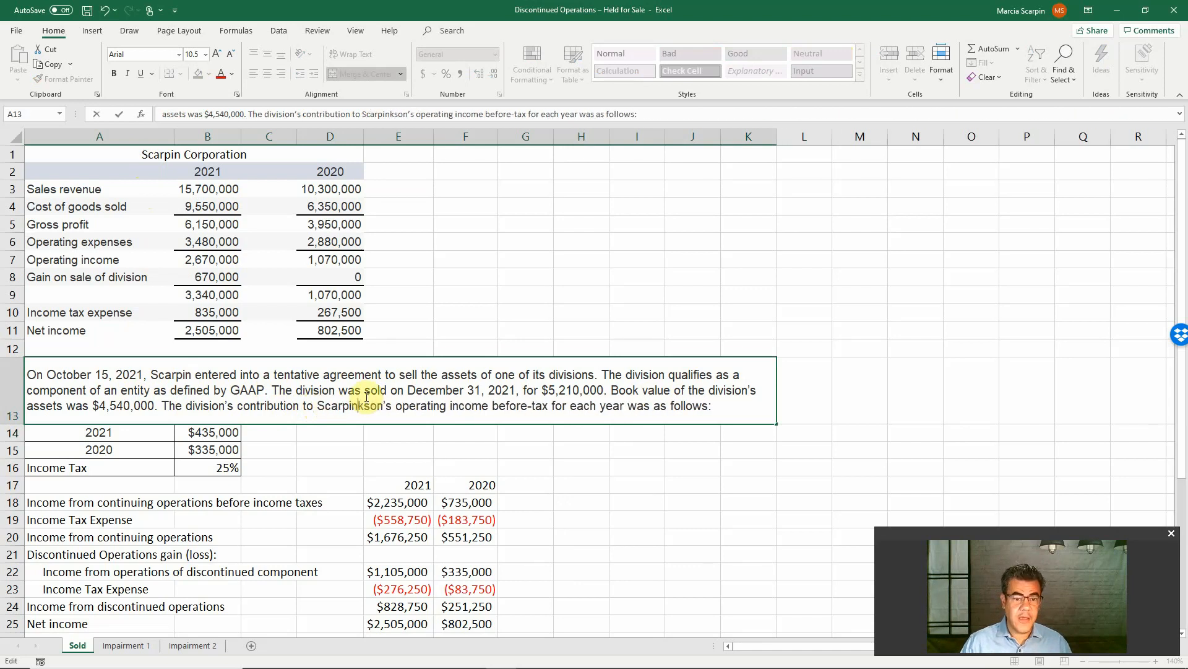
key("Delete")
key("Return")
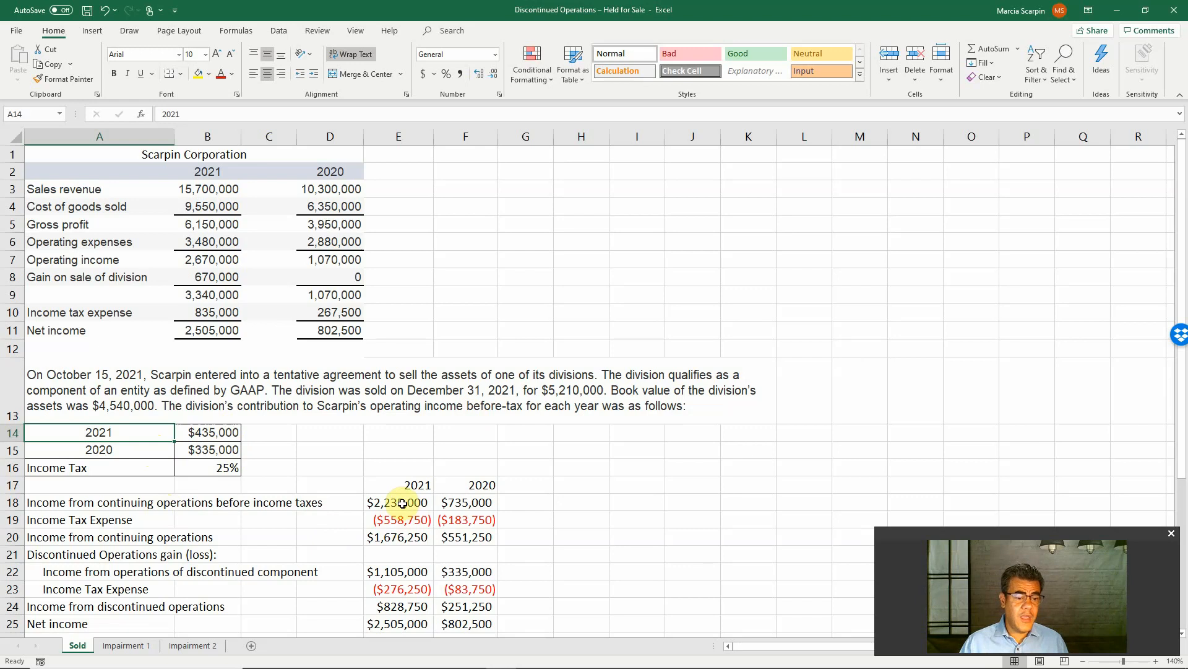
Clear the amounts in E18:F25 and compute 2021 income from continuing operations before income taxes in E18 as +B7-B14
left_click_drag(402, 504, 463, 627)
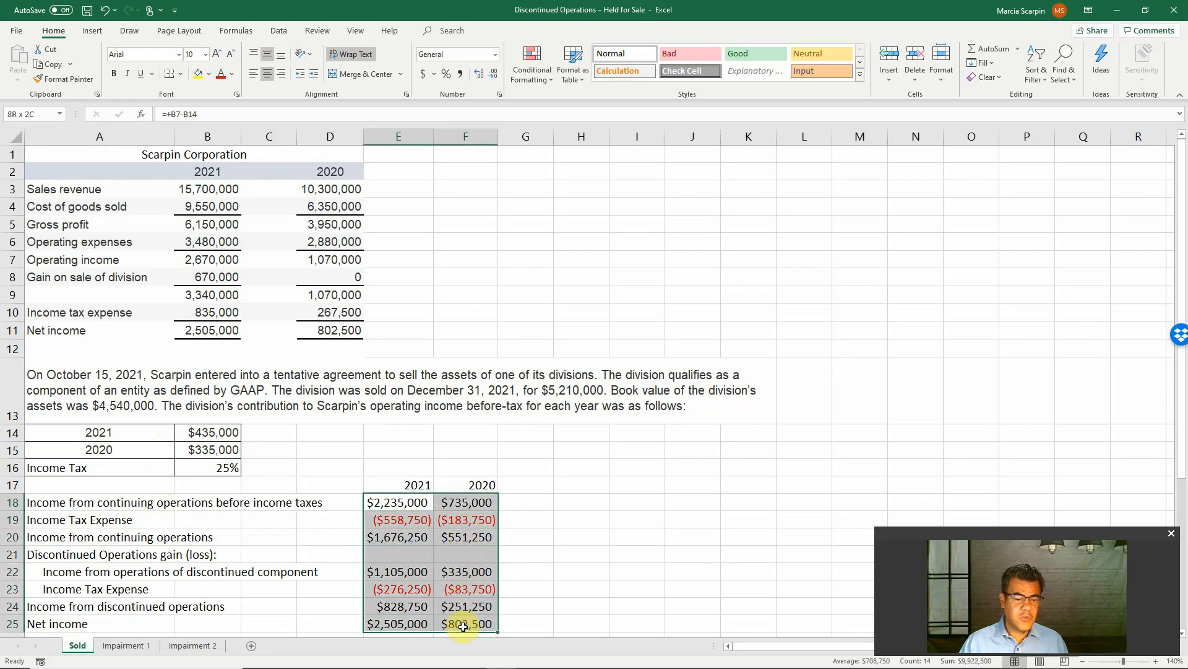
key("Delete")
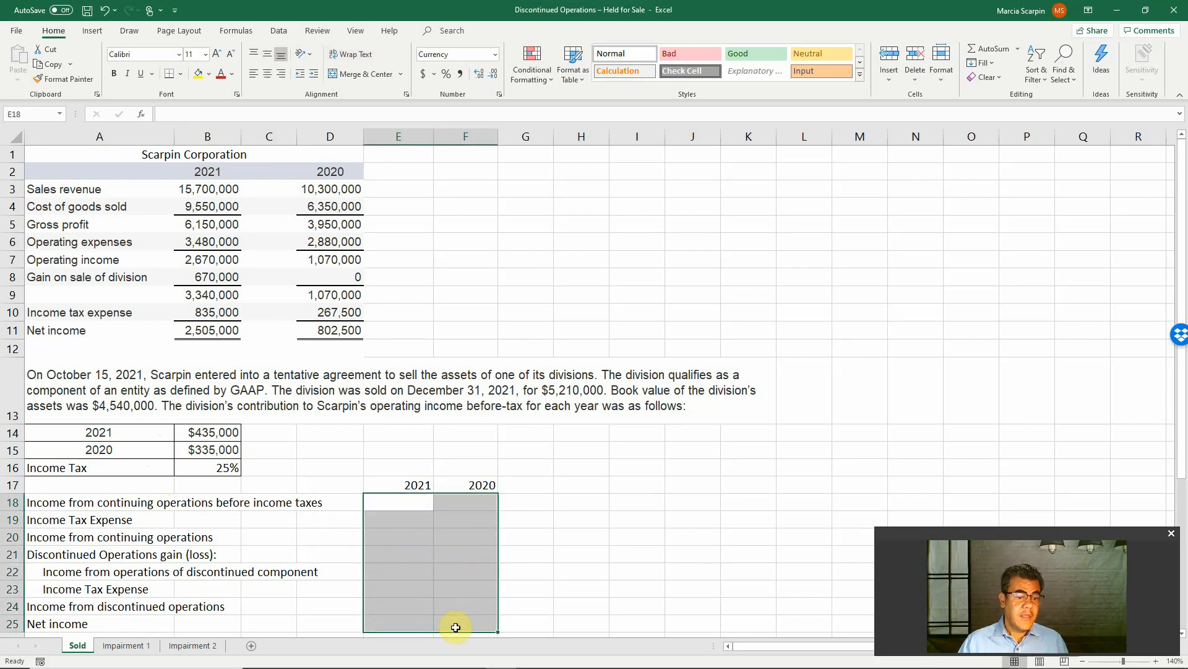
left_click(401, 500)
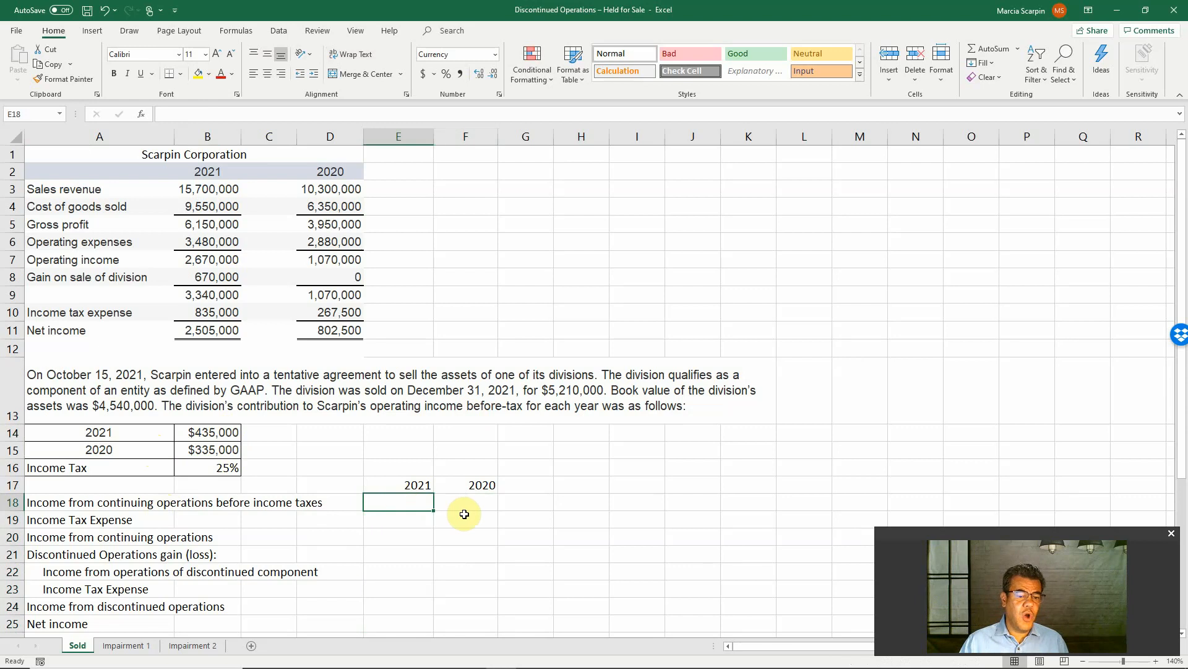
type("+")
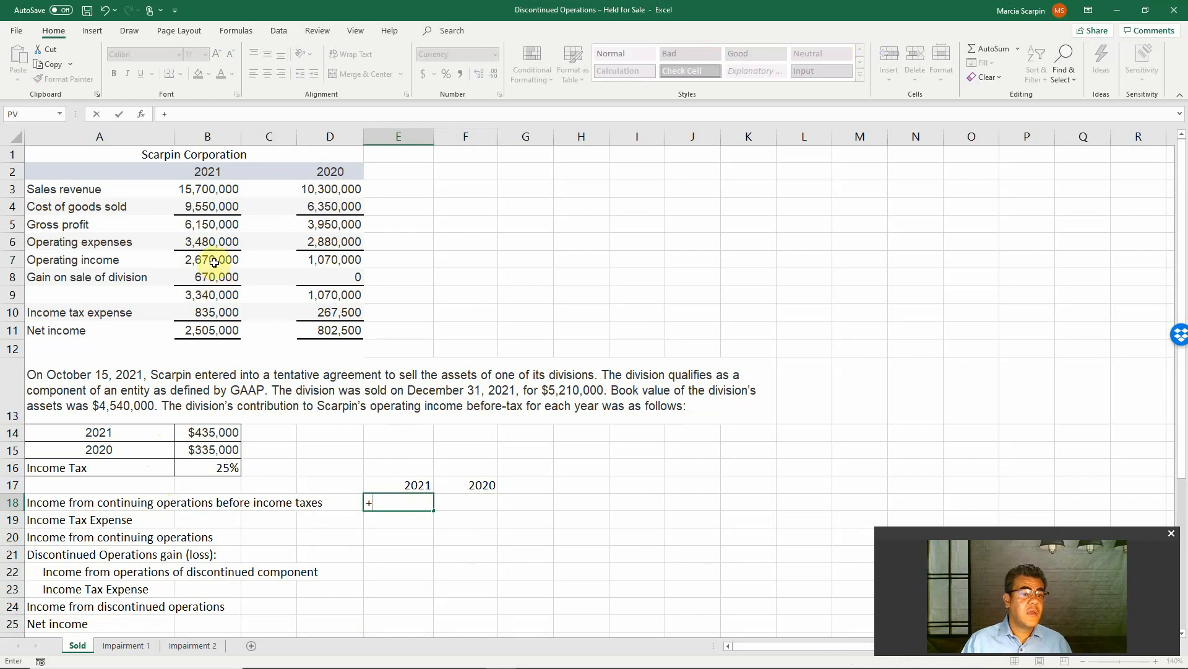
left_click(213, 259)
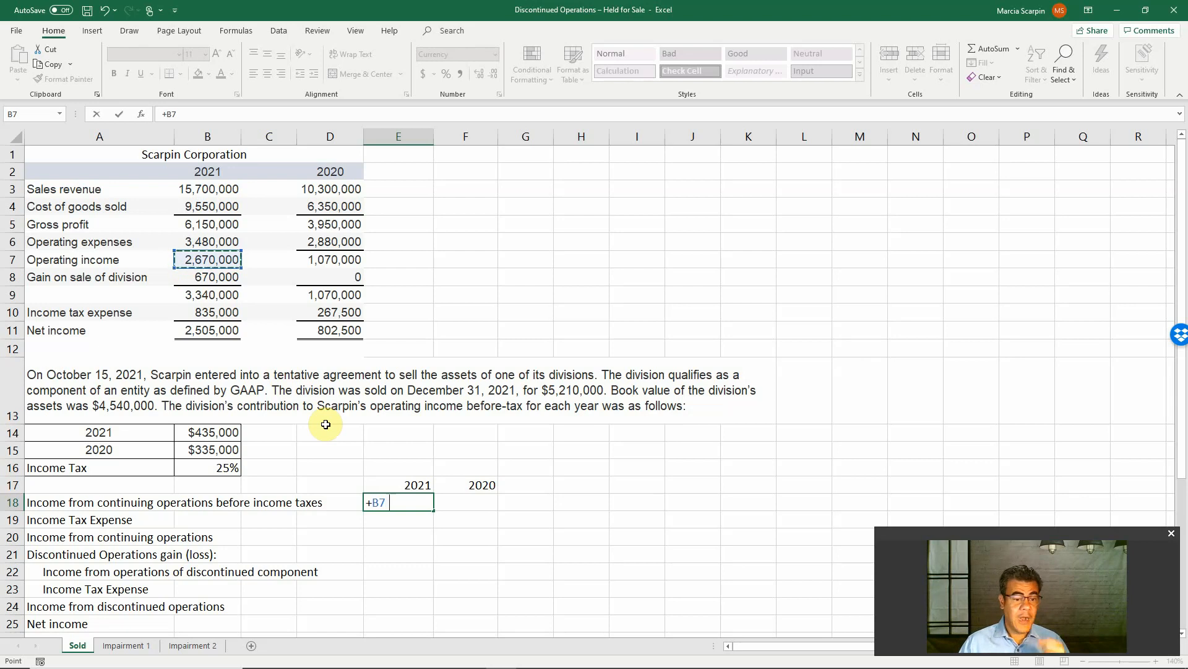
type("-")
left_click(229, 436)
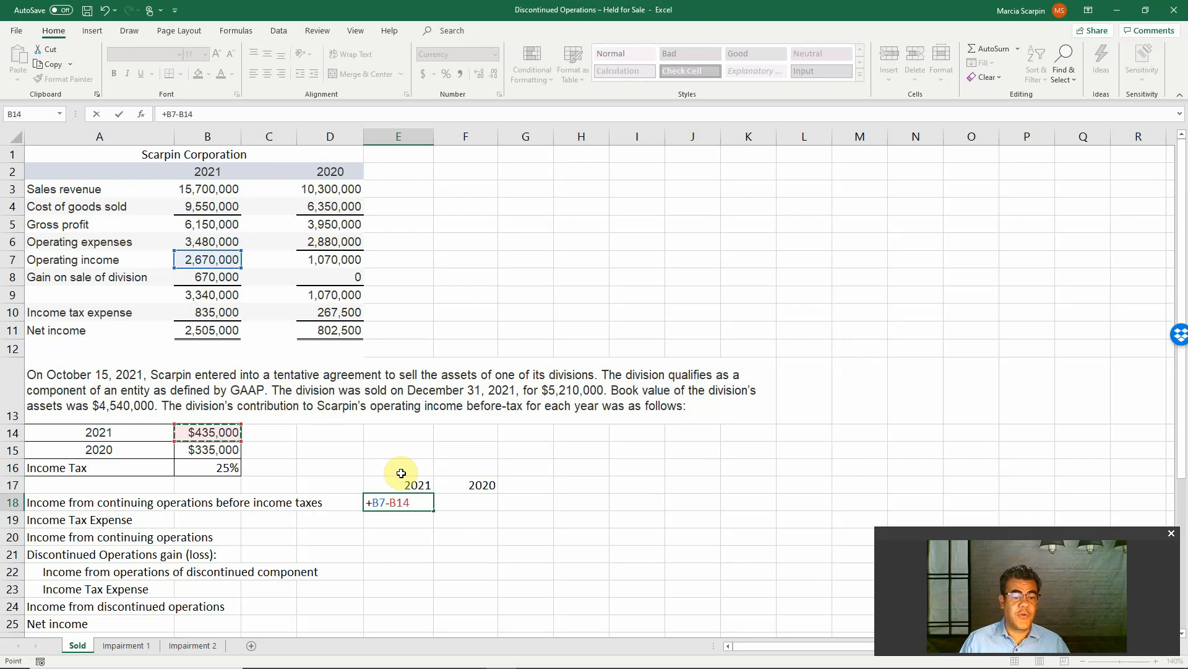
key("Return")
Compute 2020 income from continuing operations before income taxes in F18 with the formula +D7-B15
left_click(466, 502)
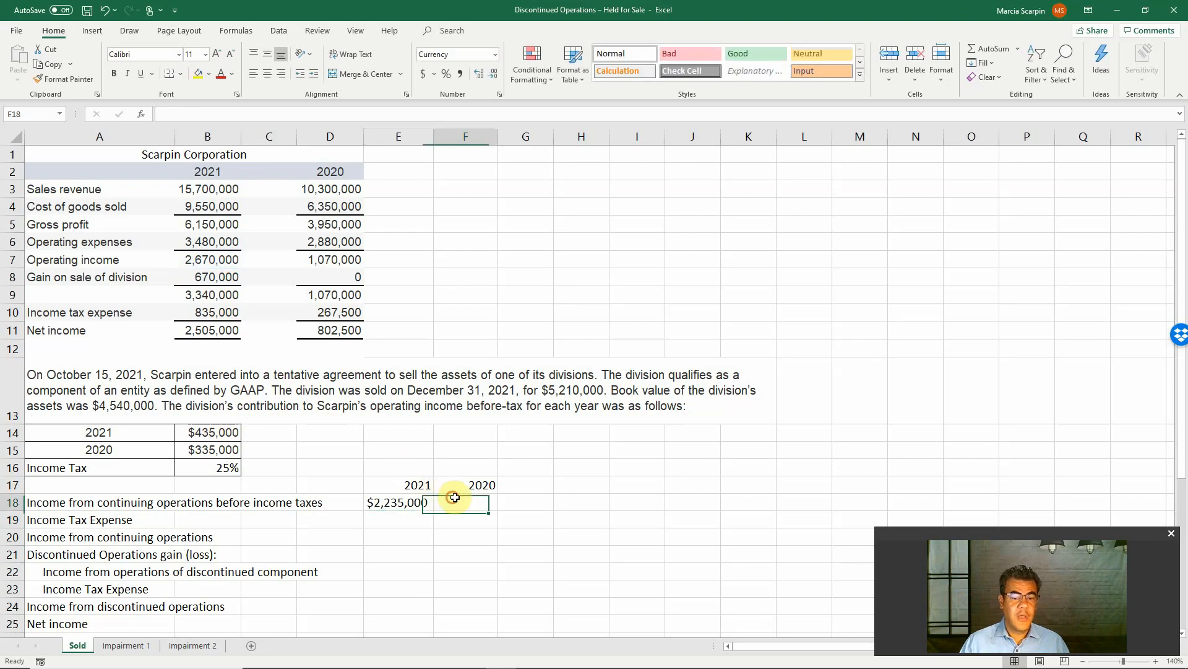
type("+")
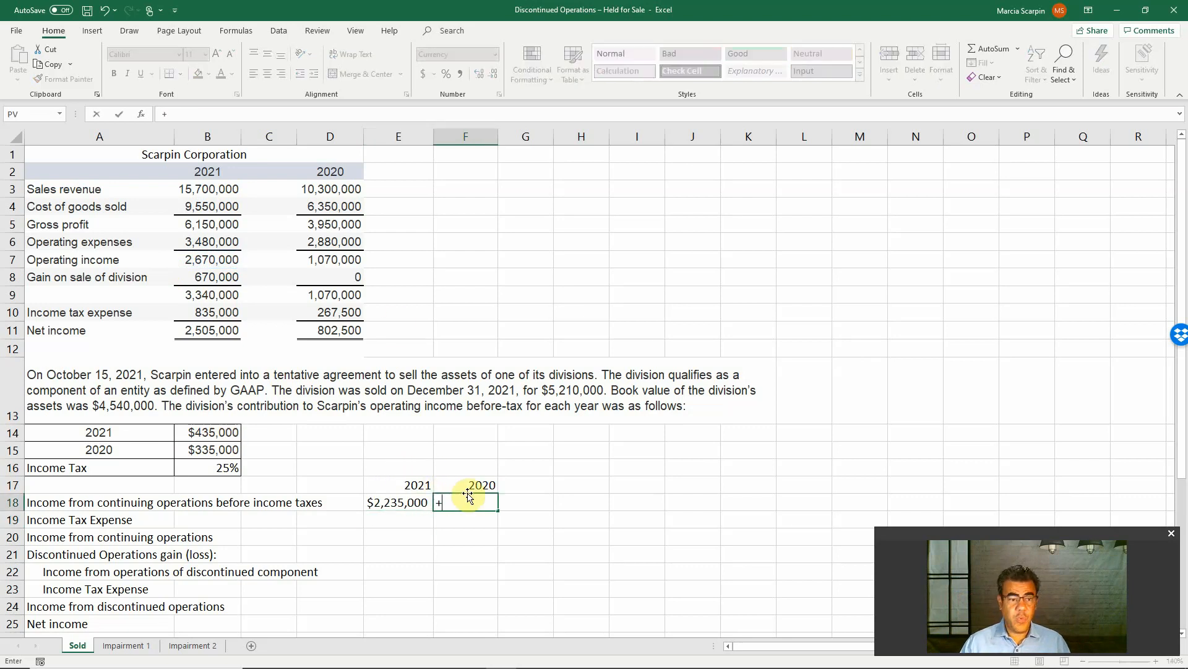
left_click(344, 259)
type("-")
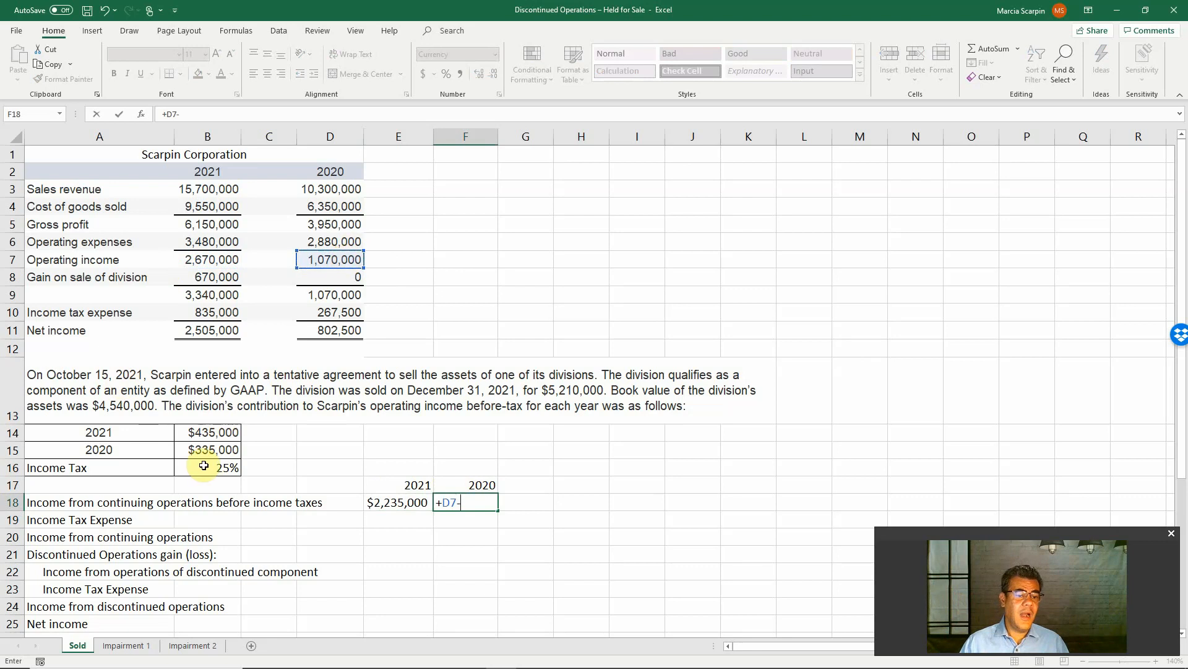
left_click(207, 450)
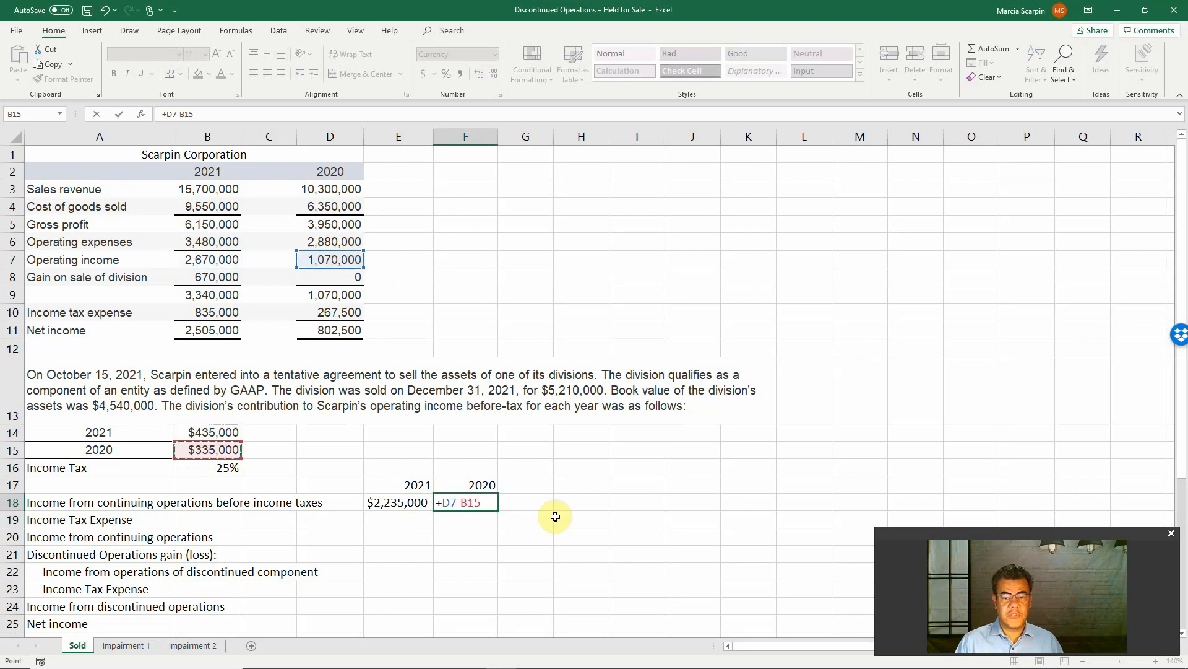
key("Return")
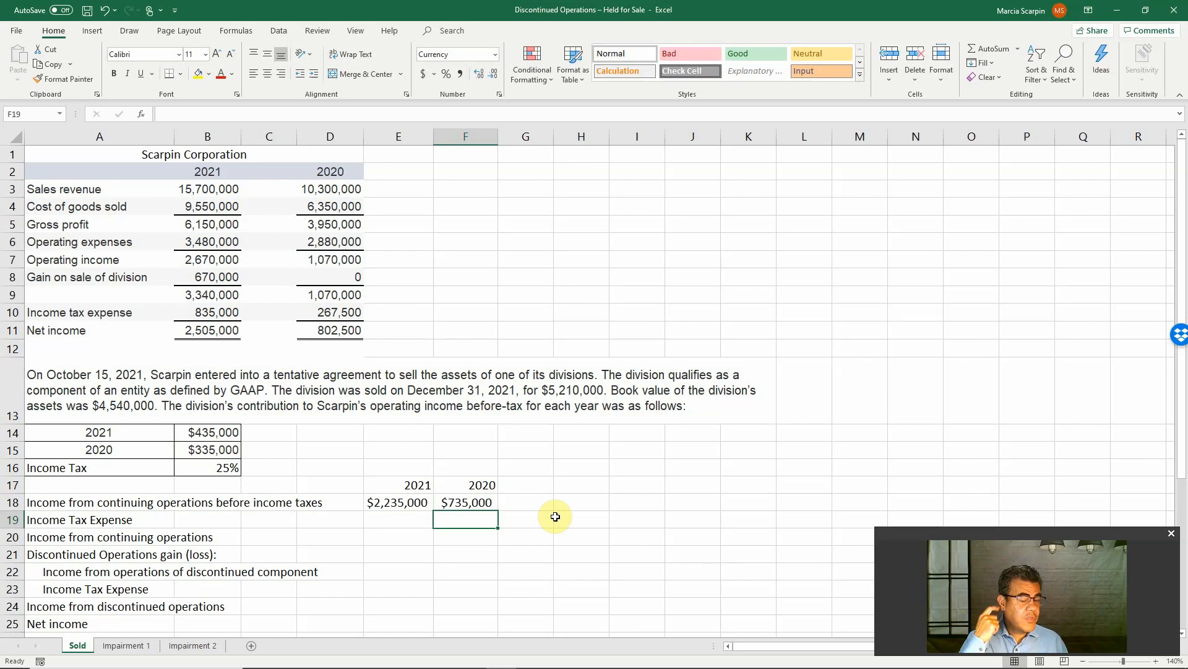
Compute the 2021 income tax expense on continuing operations in E19 with the formula -E18*B16
left_click(400, 518)
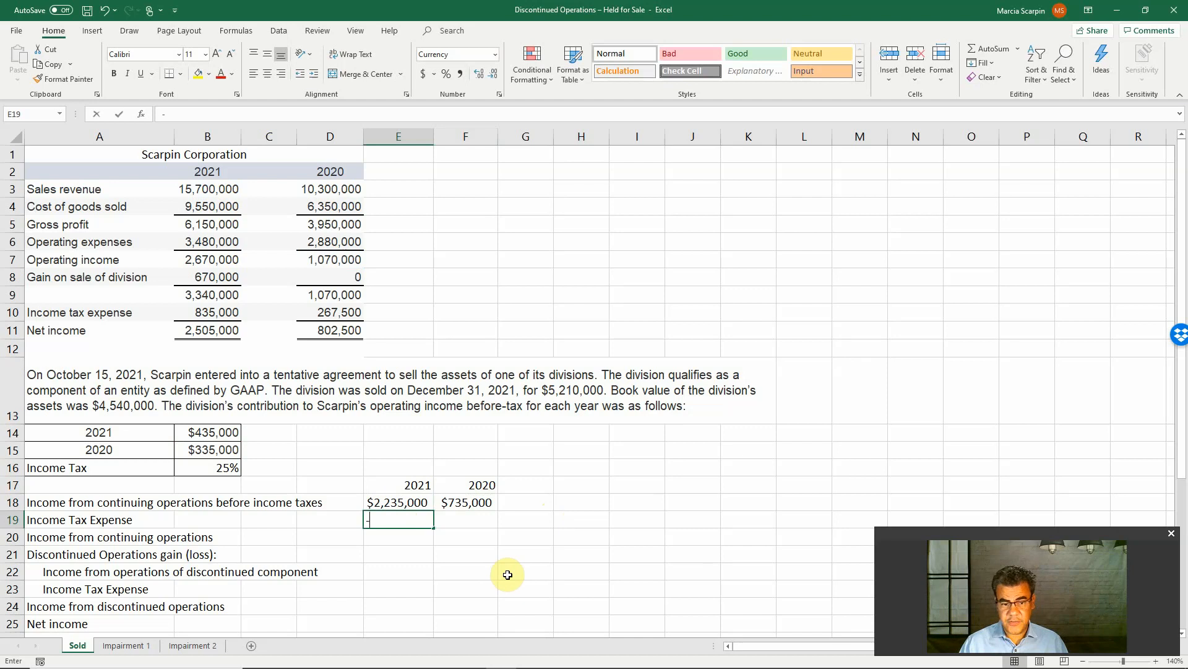
type("-")
key("Up")
type("*")
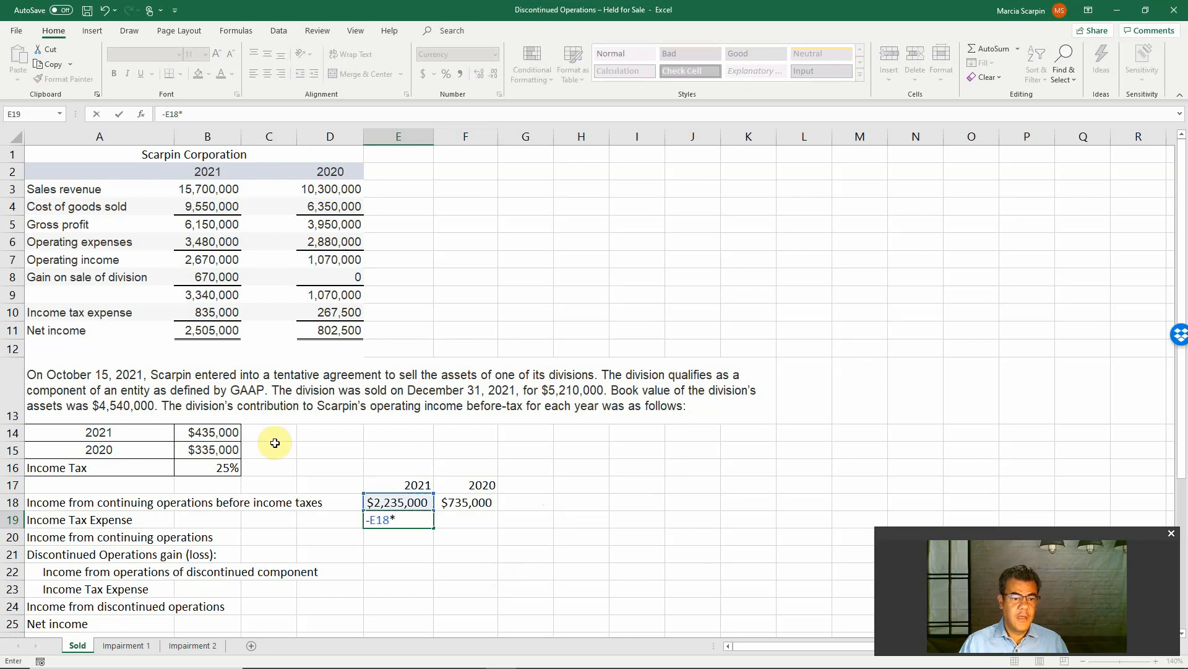
left_click(228, 467)
key("Return")
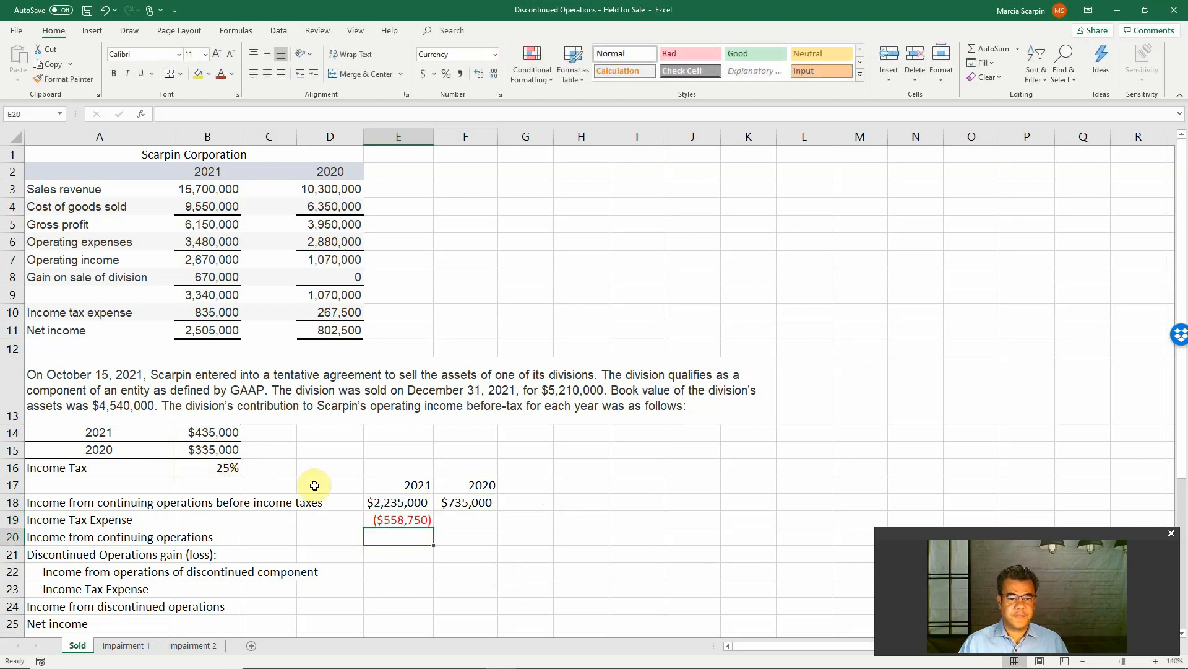
Compute the 2020 income tax expense on continuing operations in F19 with the formula -F18*B16
left_click(479, 517)
type("-")
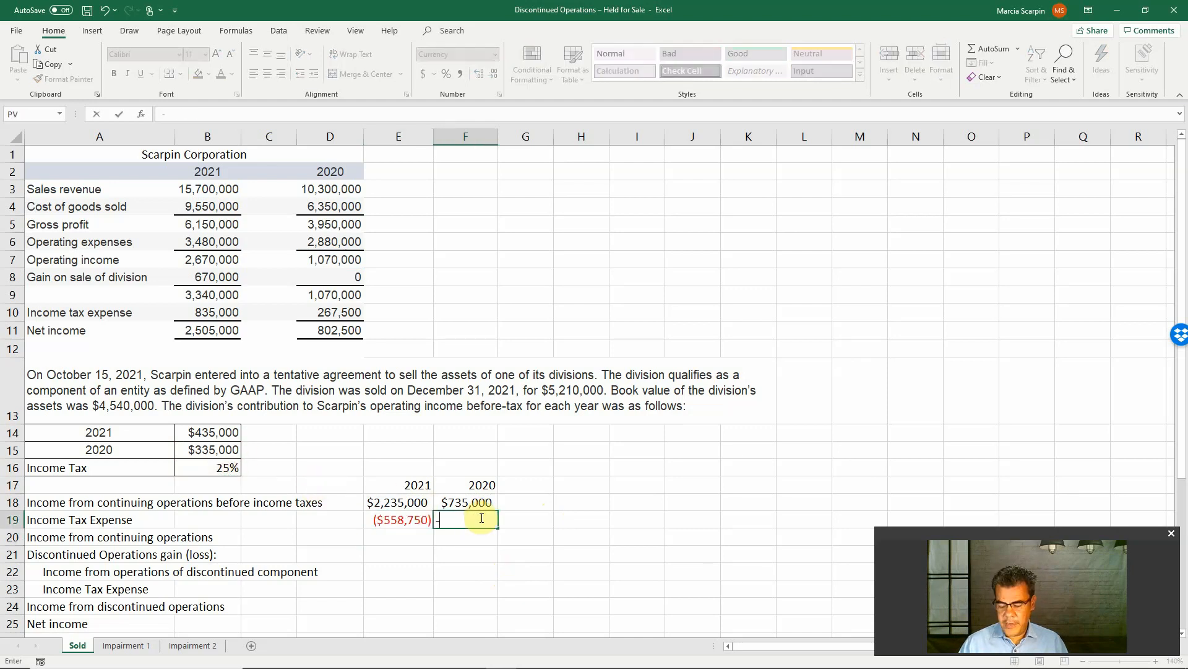
key("Up")
type("*")
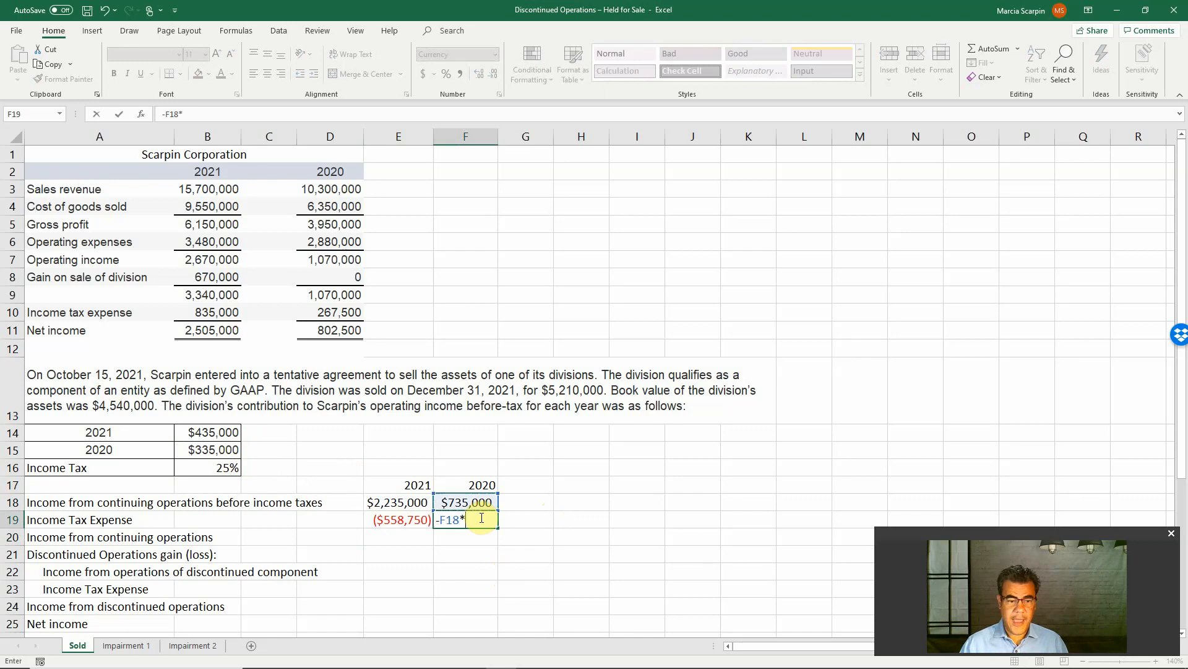
left_click(212, 467)
key("Return")
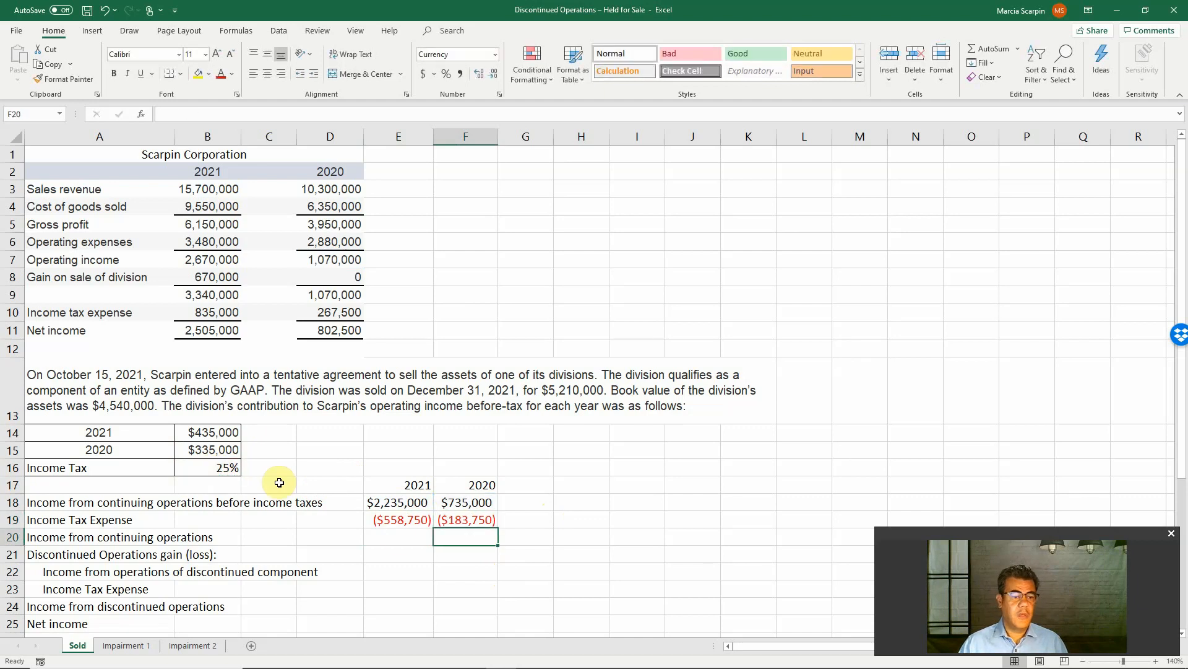
Total 2021 income from continuing operations in E20 as the sum of E18:E19 and copy the formula to F20 for 2020
left_click(421, 536)
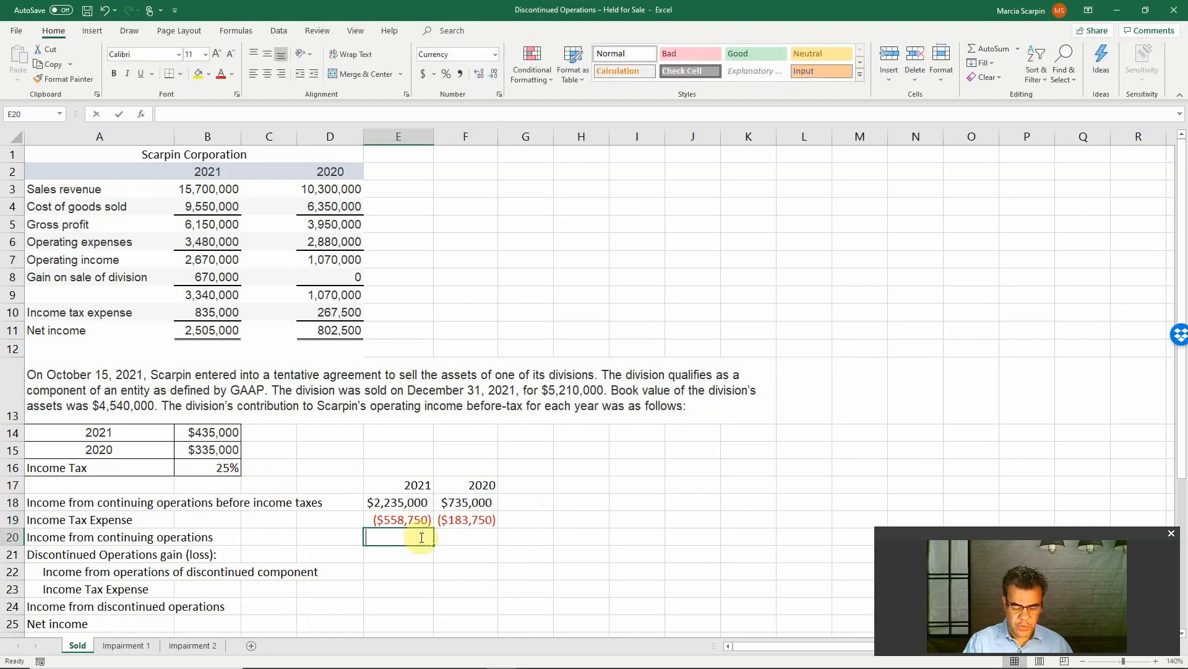
type("=sum(")
key("Up")
key("shift+Up")
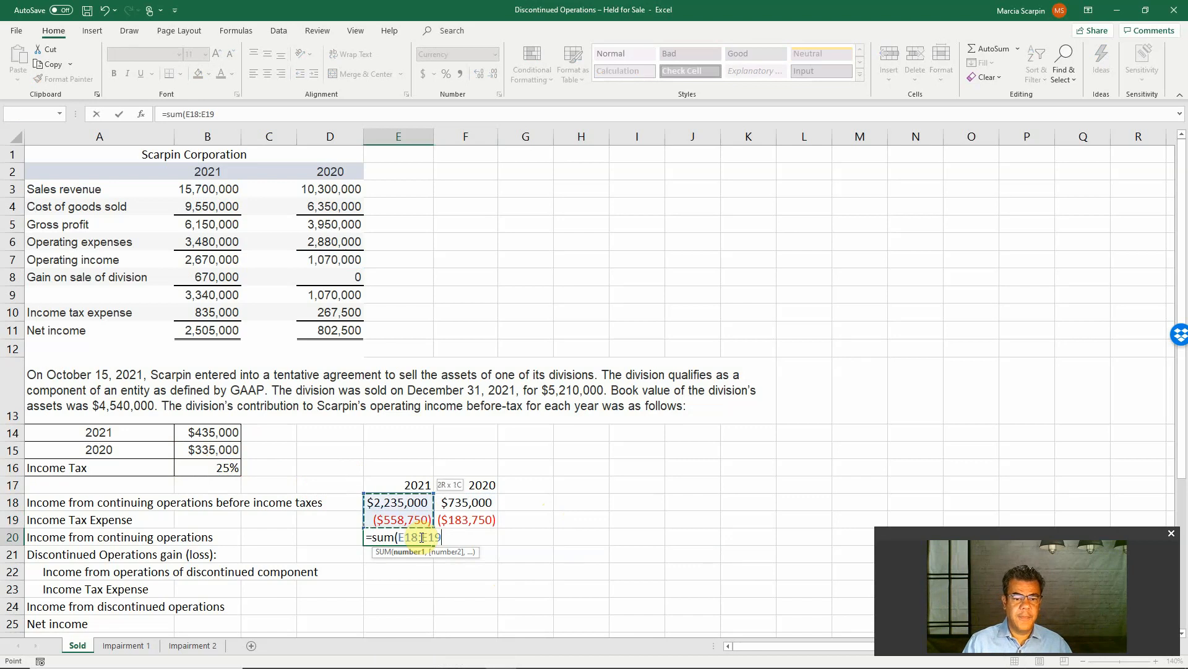
key("Return")
left_click(420, 536)
key("ctrl+c")
key("Right")
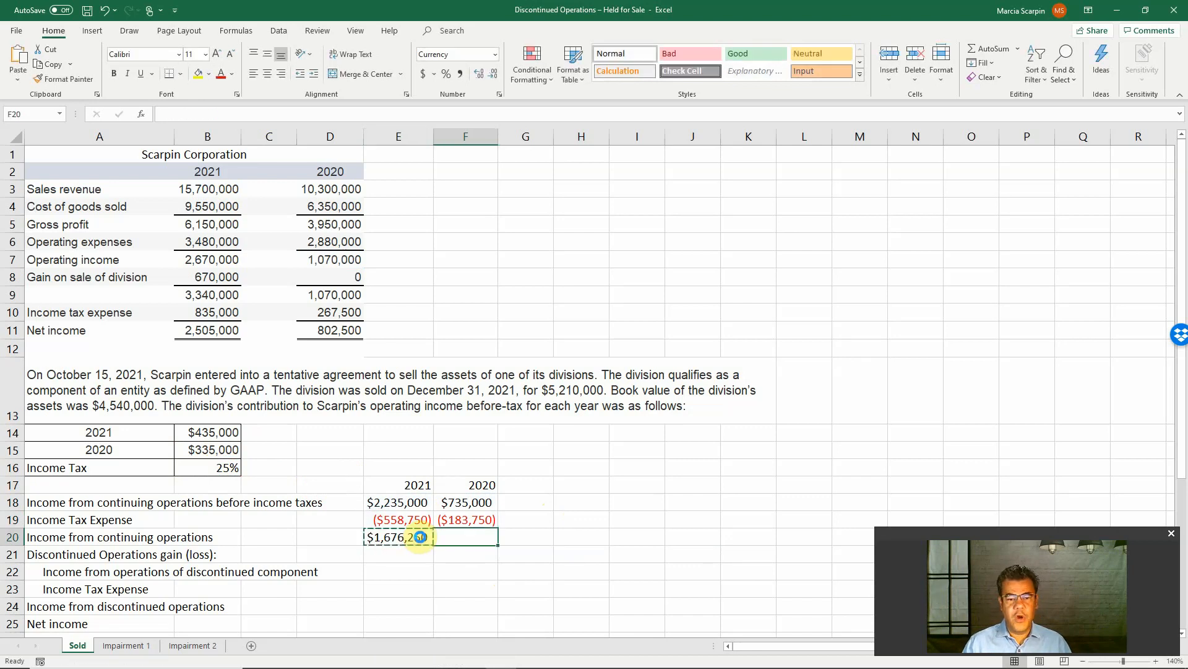
key("Return")
Link the 2021 income from operations of the discontinued component in E22 to the division's contribution in B14
left_click(402, 519)
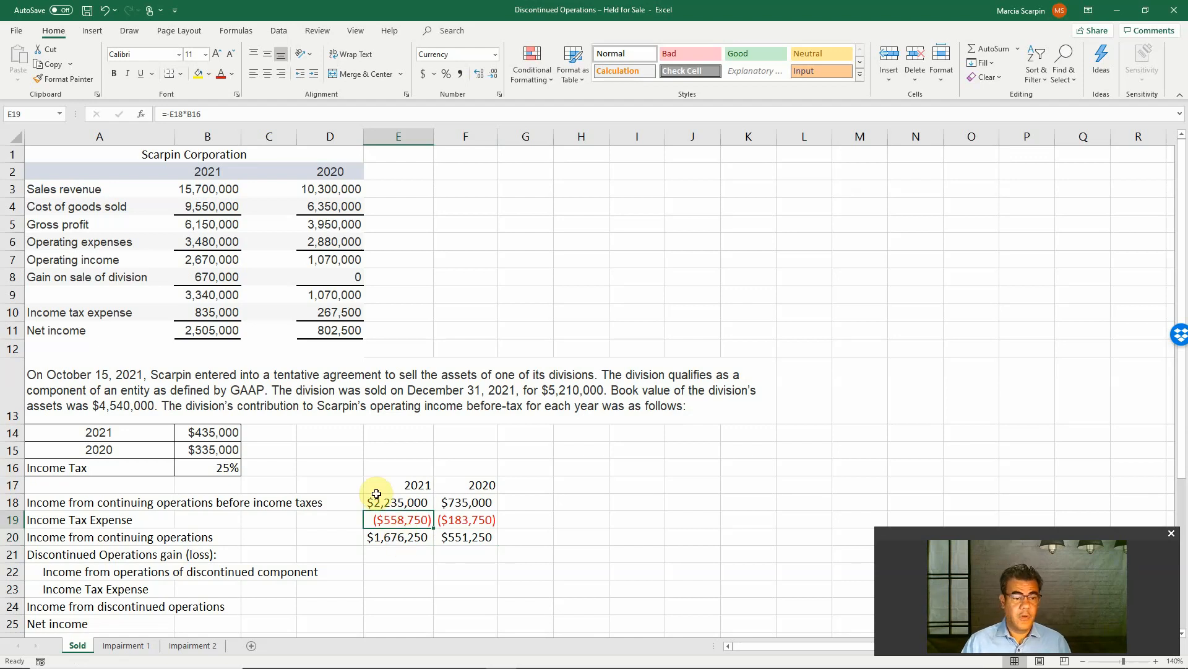
left_click(402, 565)
type("+")
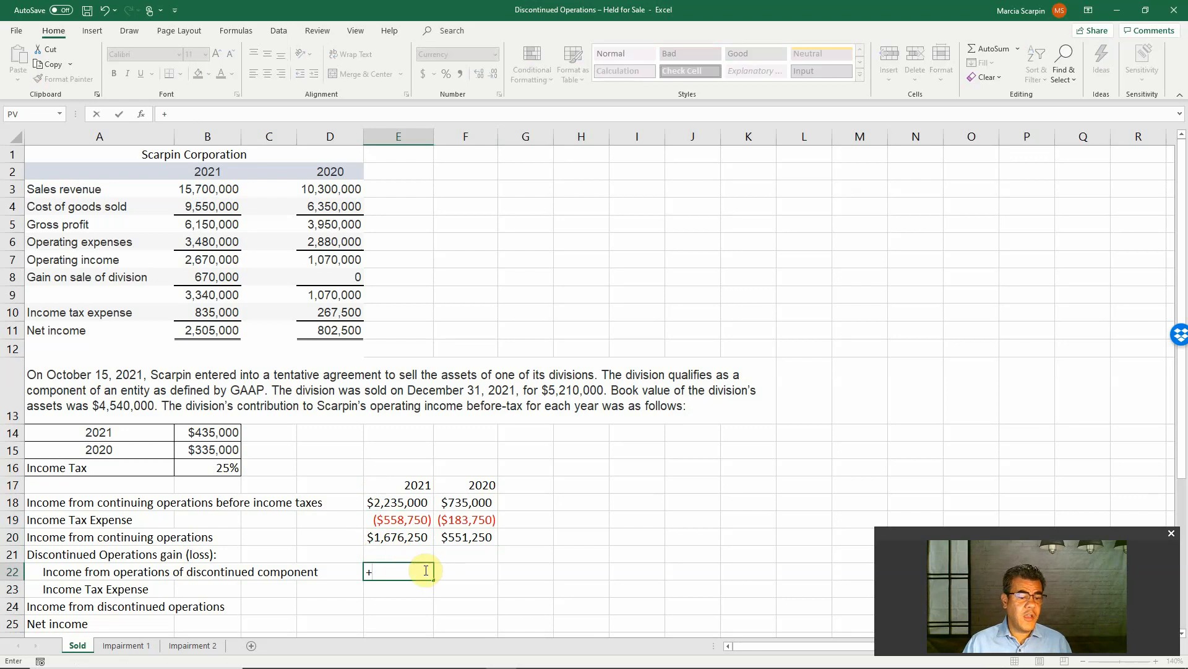
left_click(222, 433)
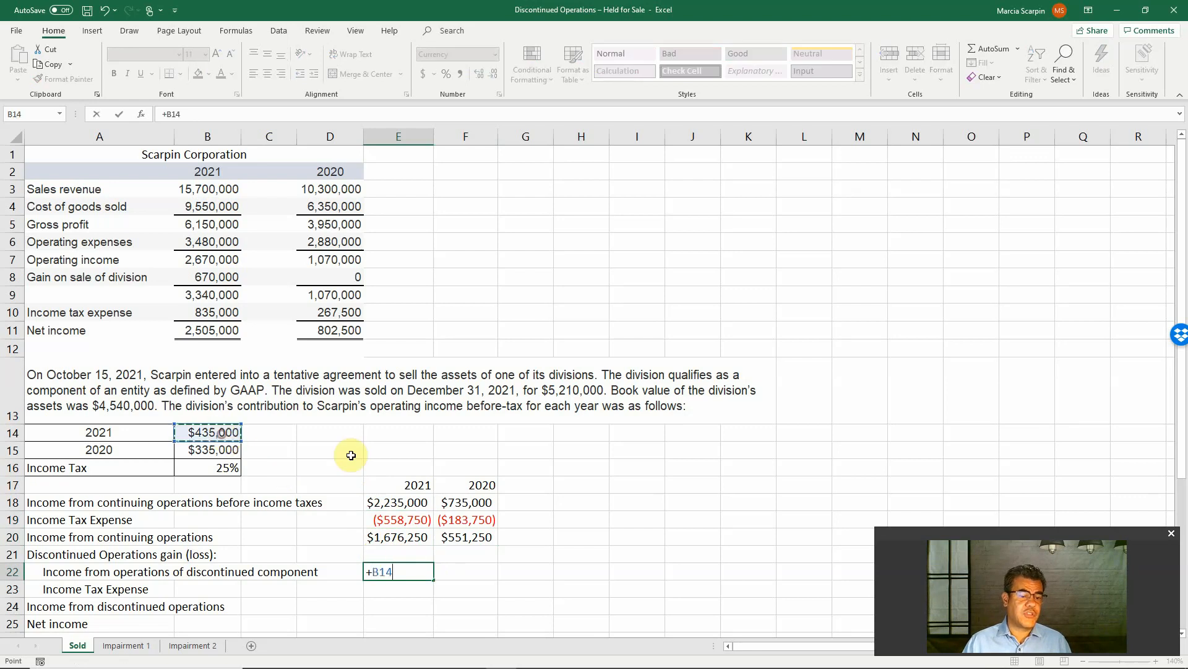
key("Return")
Link the 2020 income from operations of the discontinued component in F22 to the division's contribution in B15
key("Up")
key("Right")
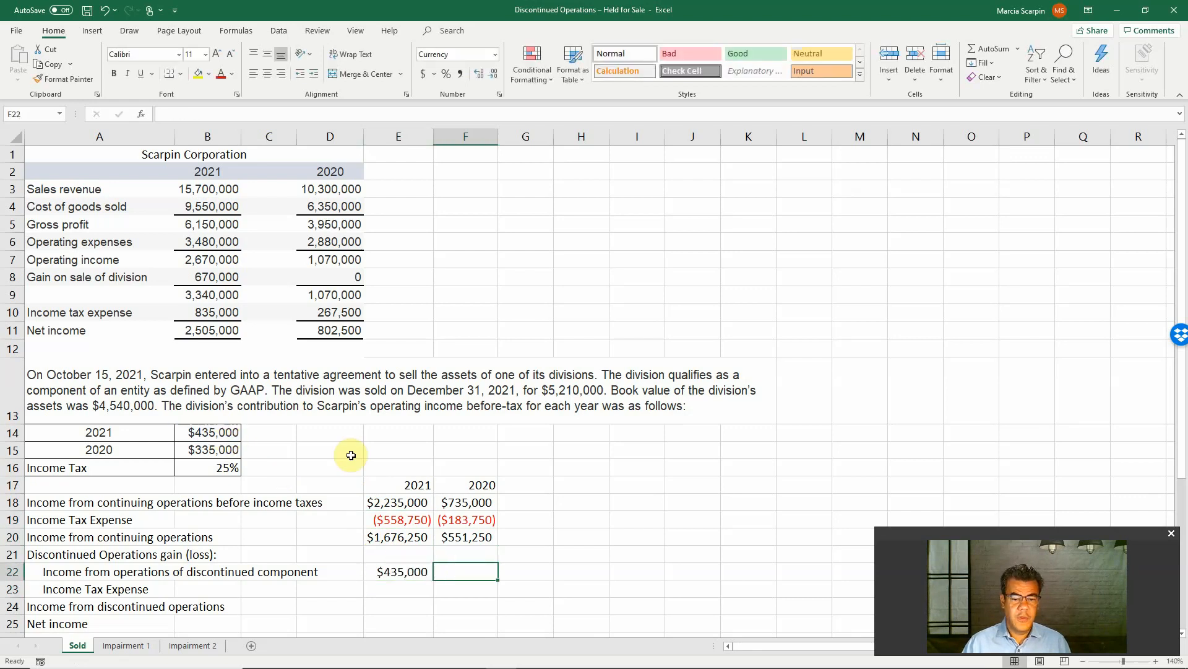
type("+")
left_click(210, 448)
key("Return")
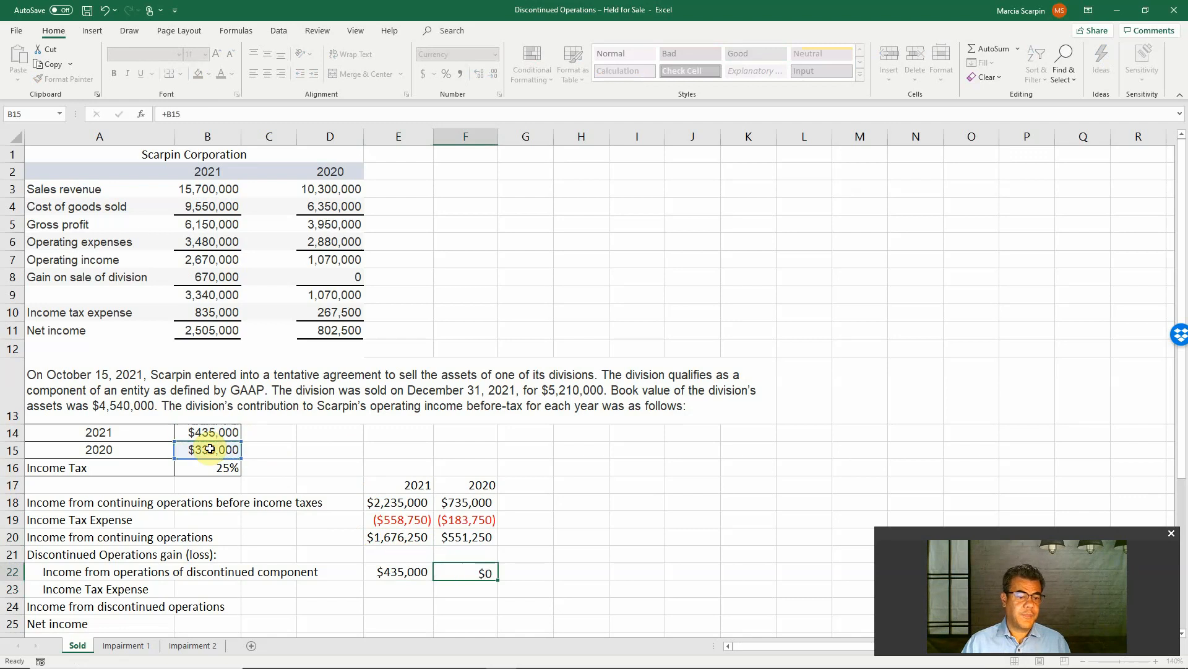
key("Up")
key("Left")
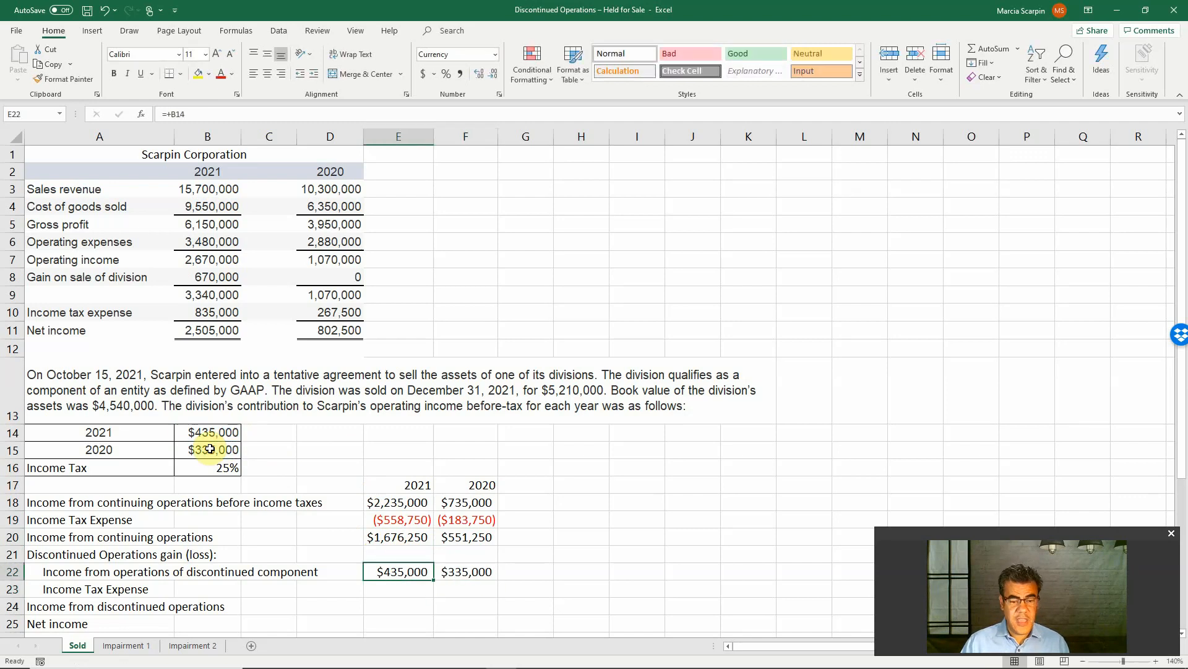
Add the 2021 gain on sale of division in B8 to the discontinued component's income formula in E22
key("F2")
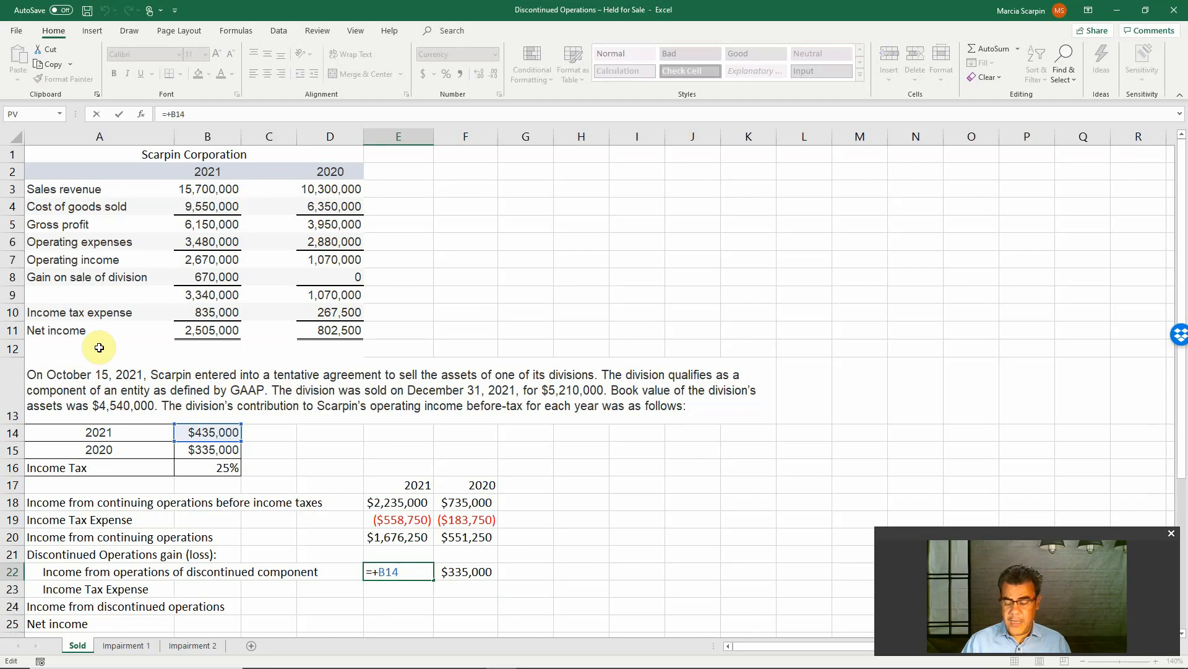
type("+")
left_click(197, 276)
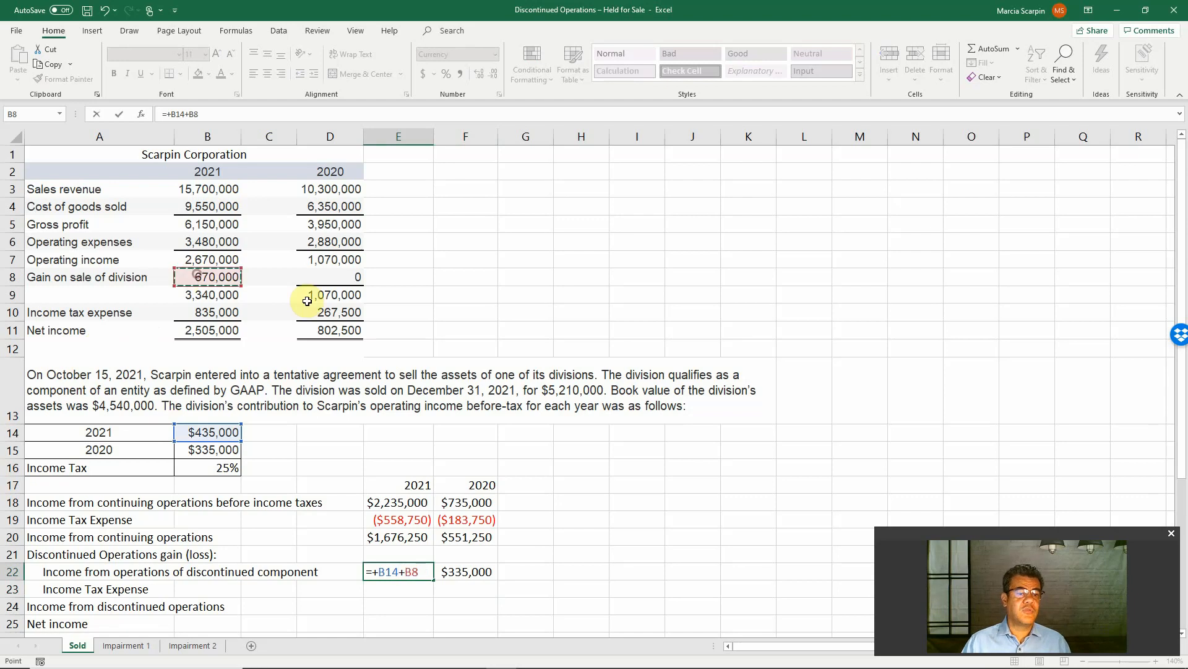
key("Return")
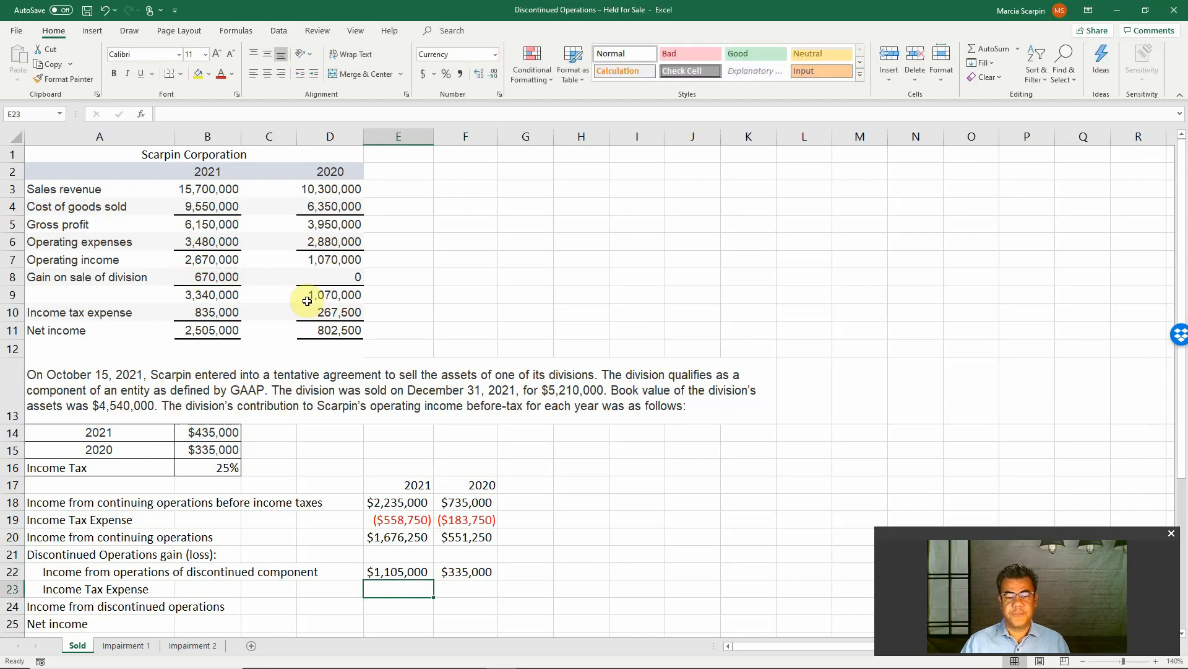
Add the 2020 gain on sale of division in D8 to the discontinued component's income formula in F22
key("Up")
key("Right")
key("F2")
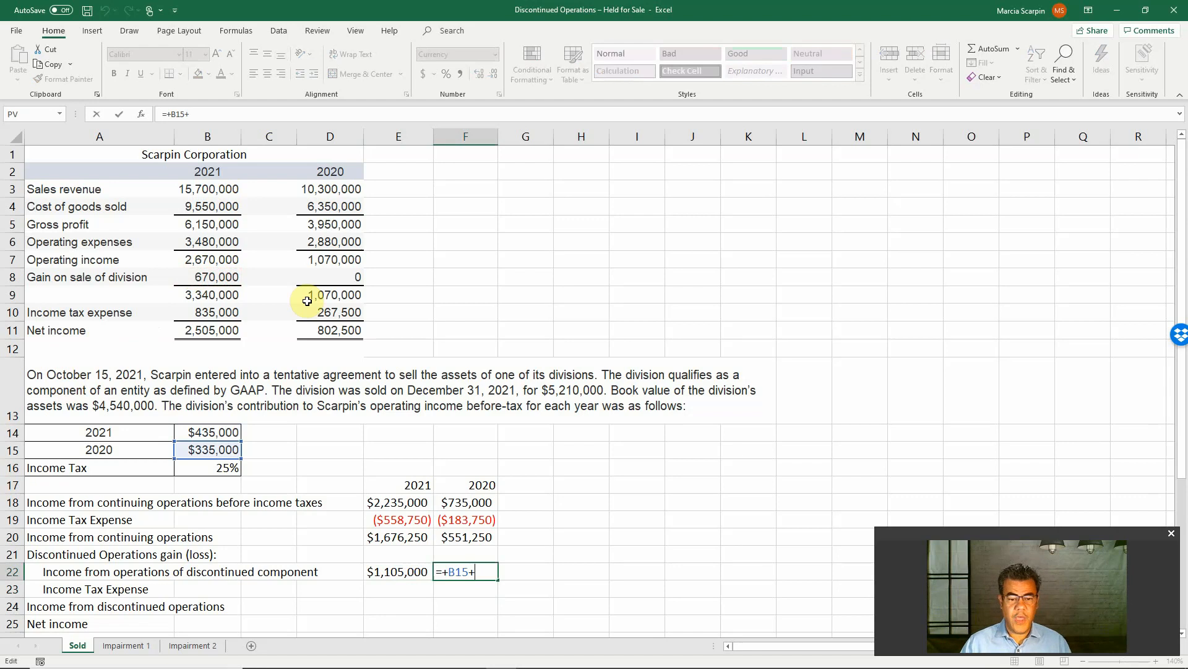
type("+")
left_click(335, 276)
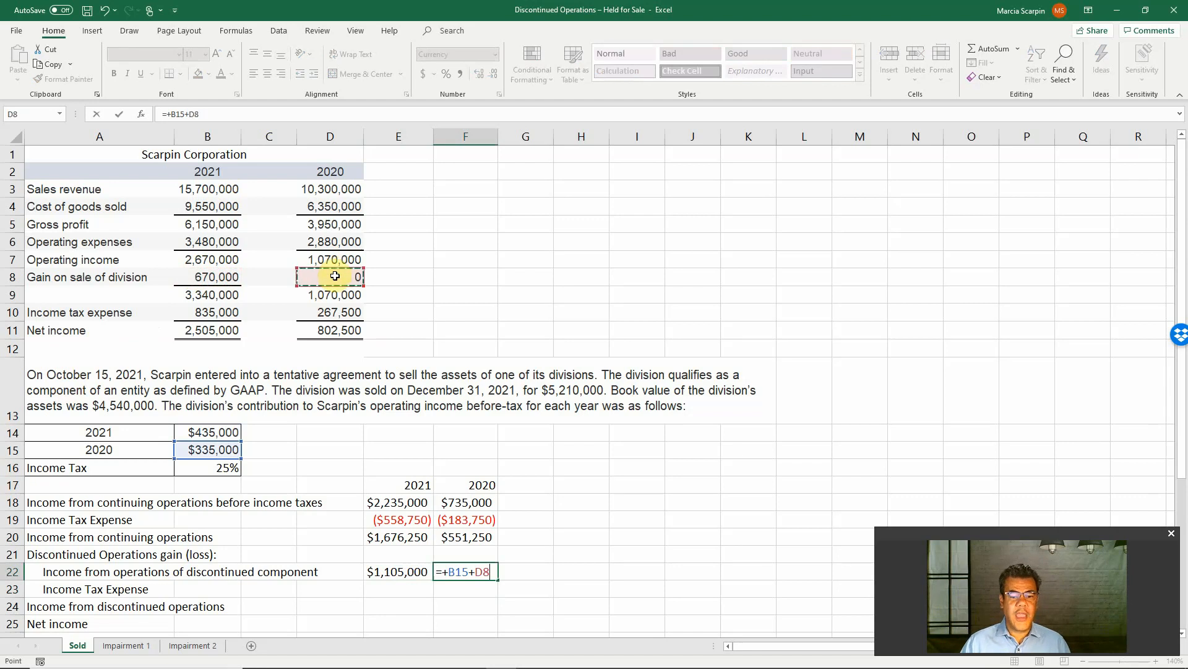
key("Return")
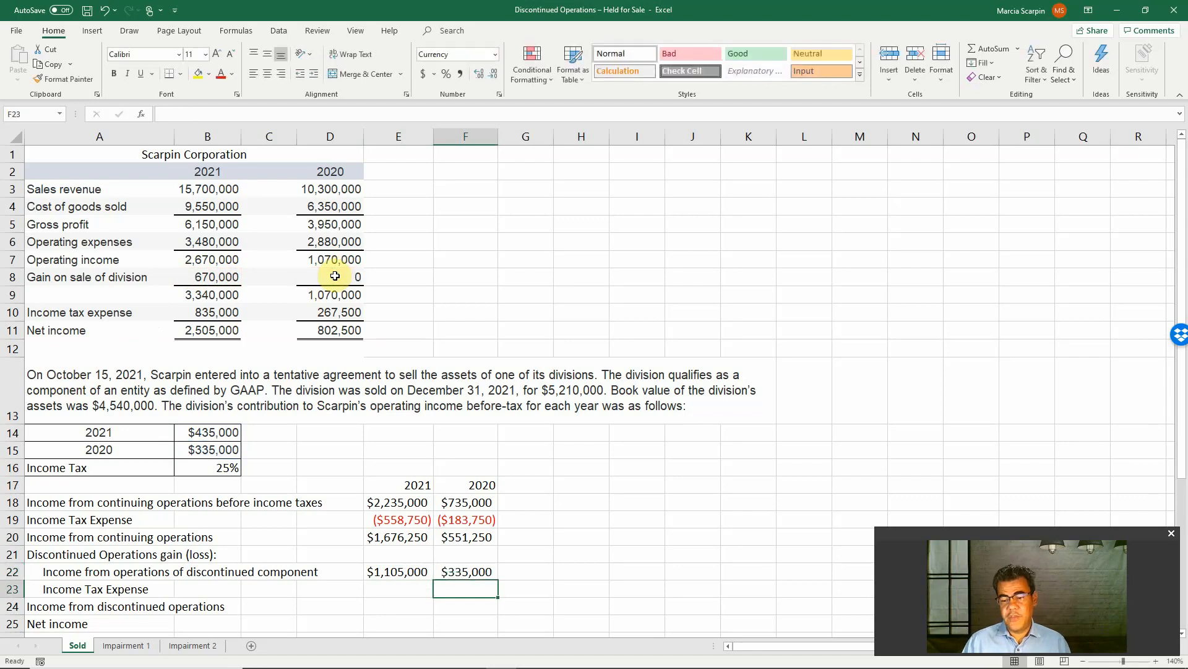
Compute the 2021 income tax expense on discontinued operations in E23 with the formula -E22*B16
key("Left")
type("-E22*")
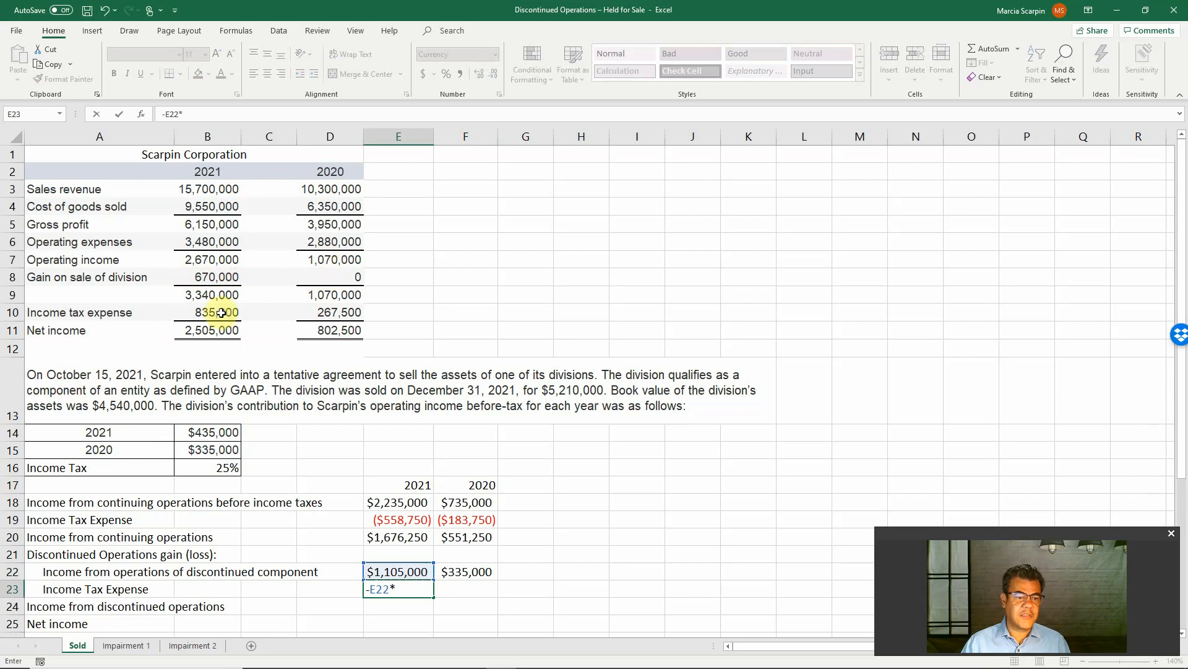
left_click(204, 468)
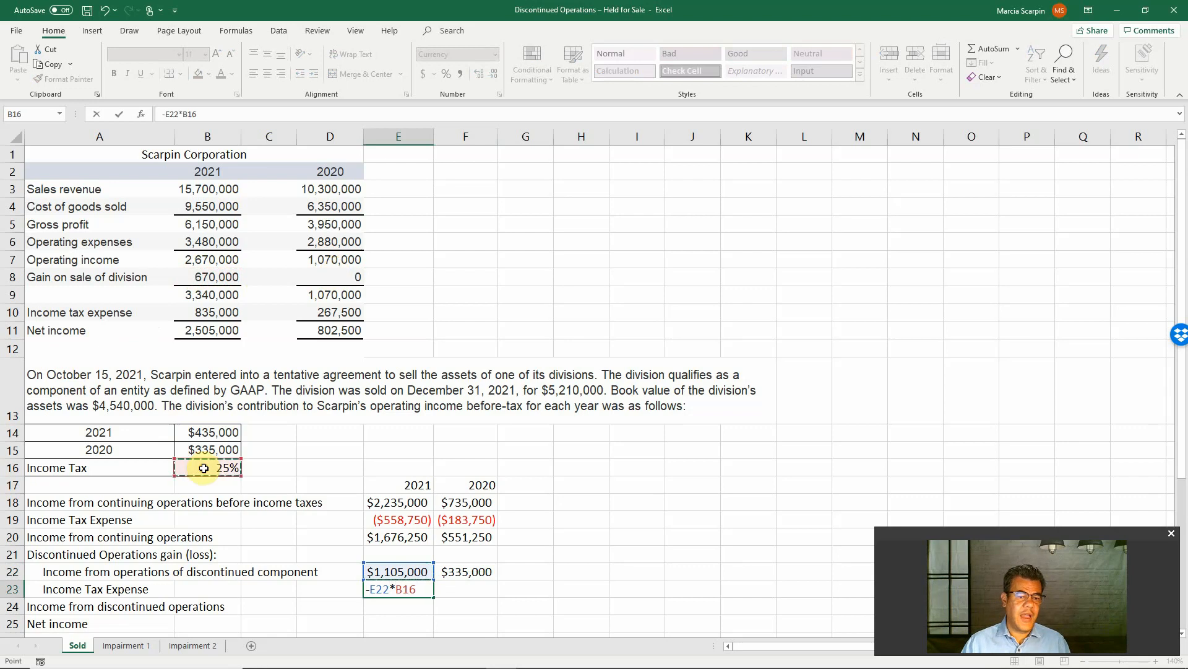
key("Return")
Compute the 2020 income tax expense on discontinued operations in F23 with the formula -F22*B16
key("Up")
key("Right")
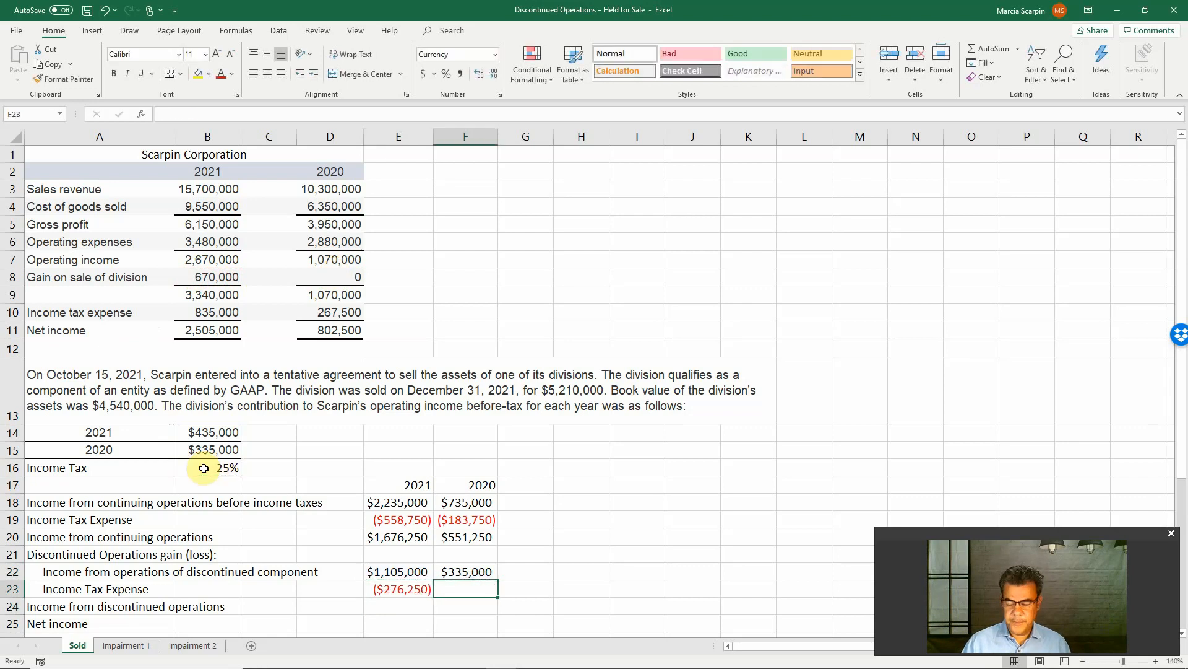
type("-")
key("Up")
type("*")
left_click(202, 468)
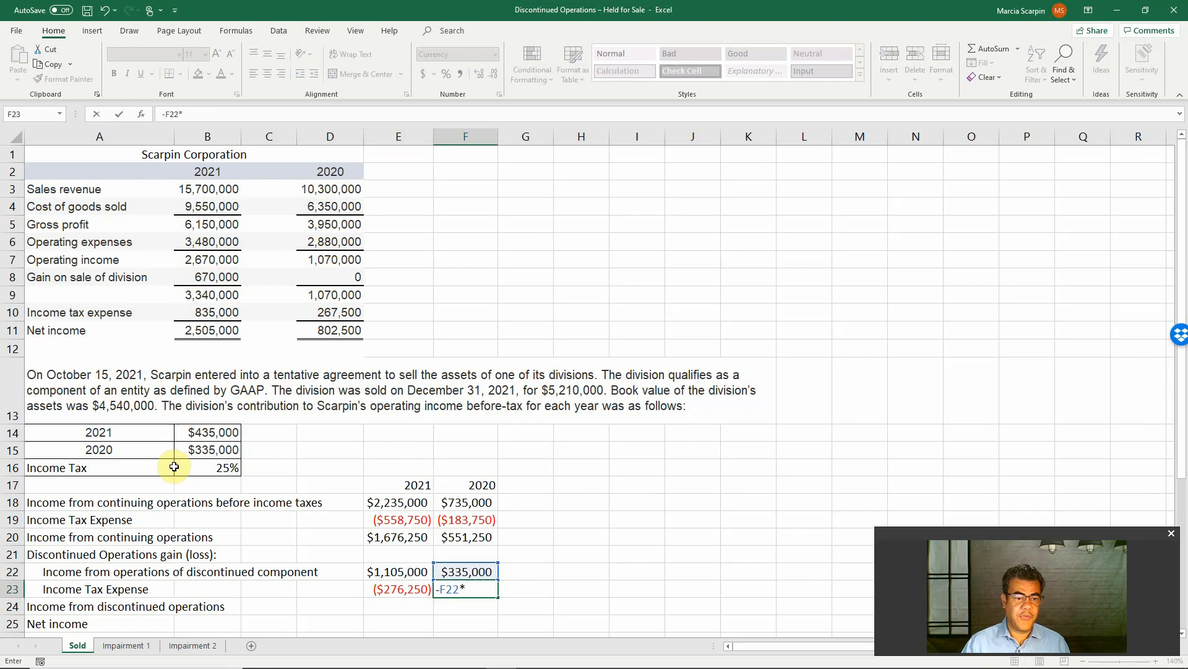
key("ctrl+Return")
Total 2021 income from discontinued operations in E24 as the sum of E22:E23 and copy the formula to F24 for 2020
key("Left")
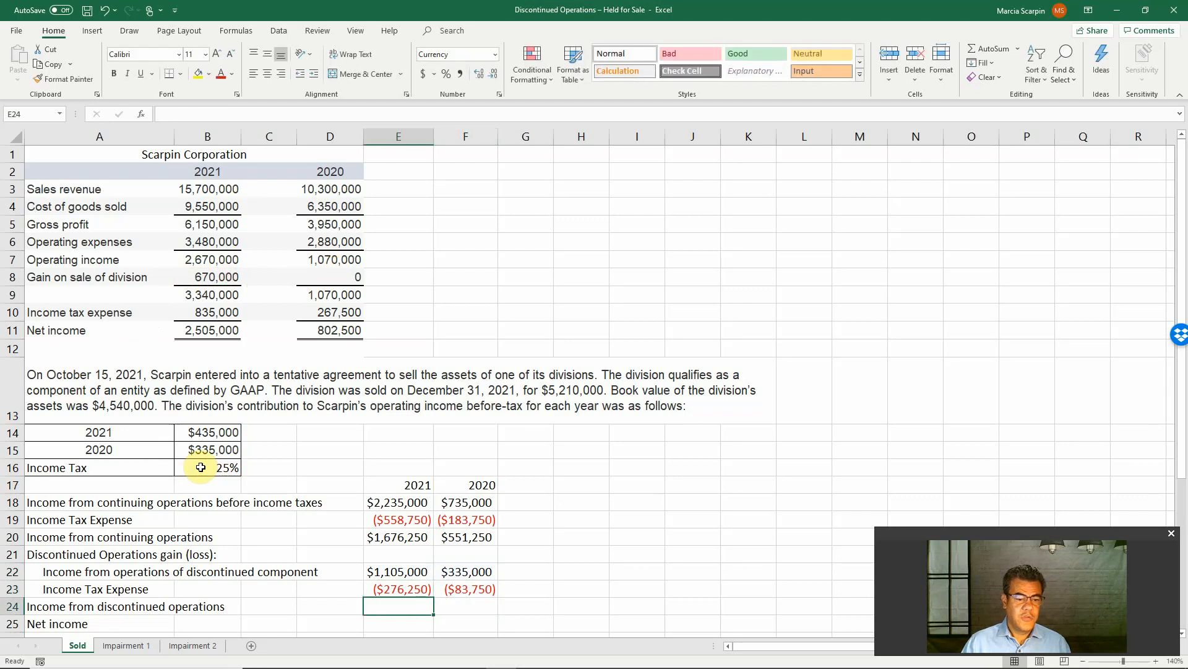
type("=sum(")
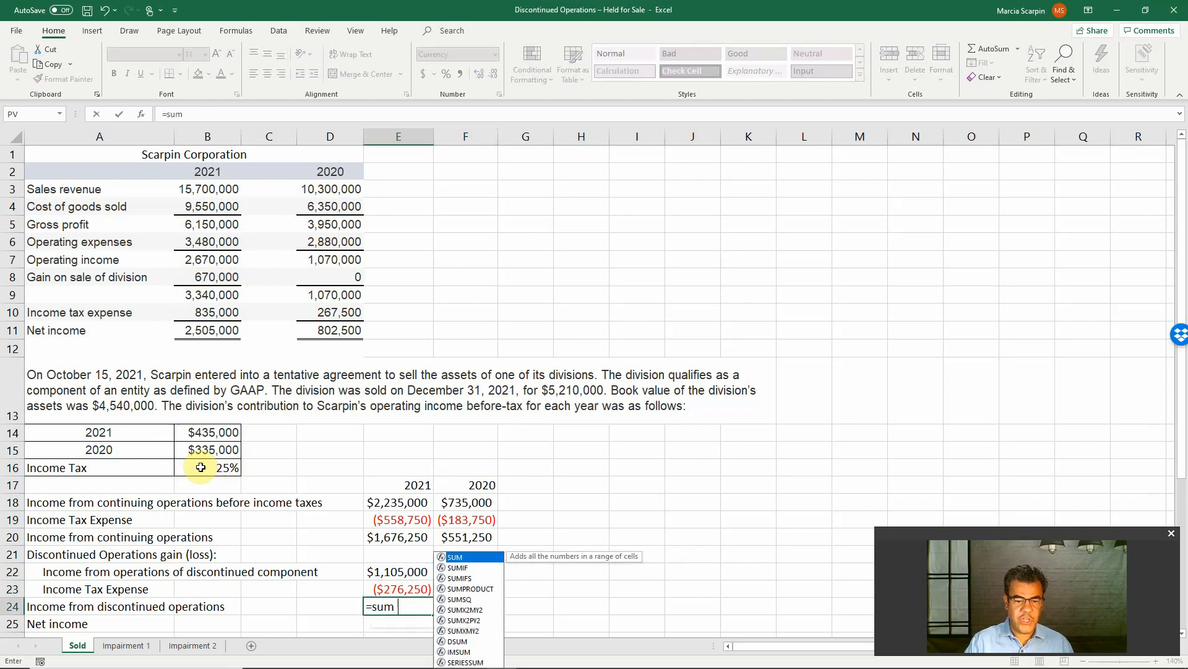
key("Up")
key("shift+Up")
key("Return")
key("Up")
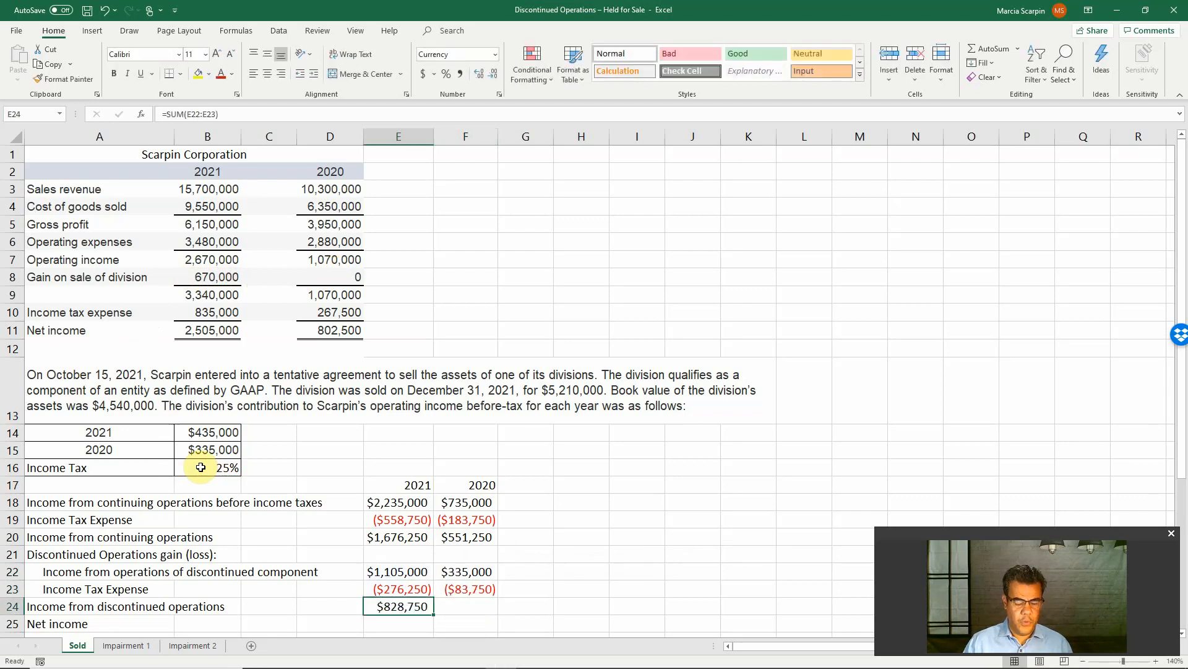
key("ctrl+c")
key("Right")
key("Return")
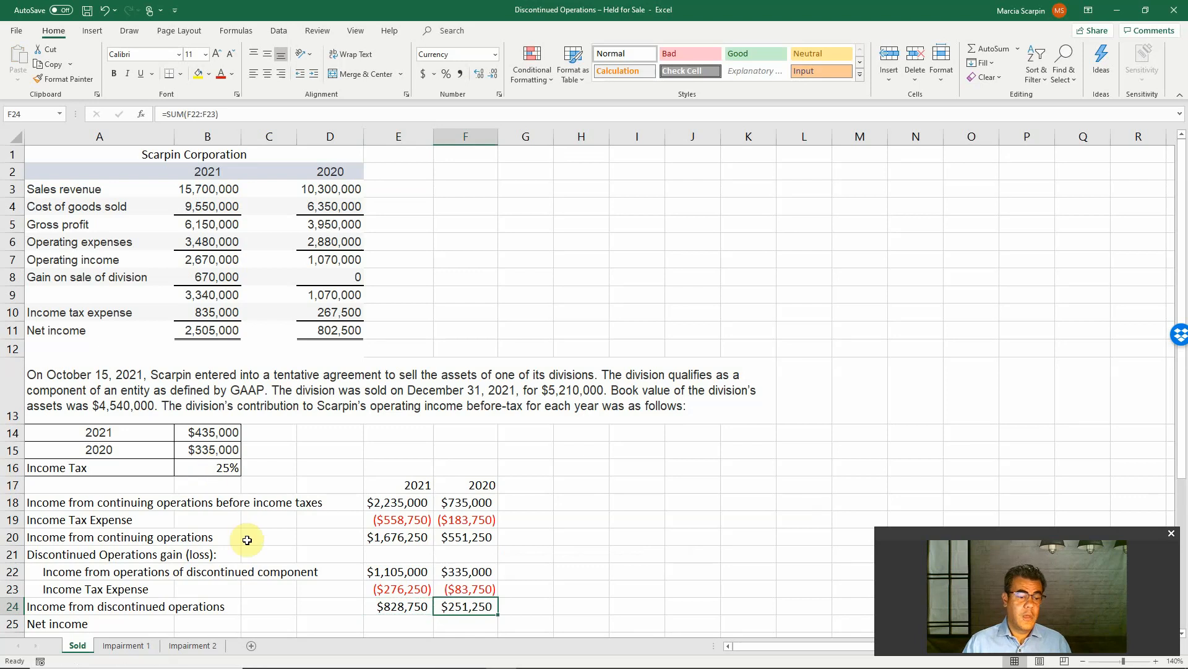
Compute 2021 net income in E25 with the formula +E20+E24 and copy it to F25 for 2020
left_click(404, 623)
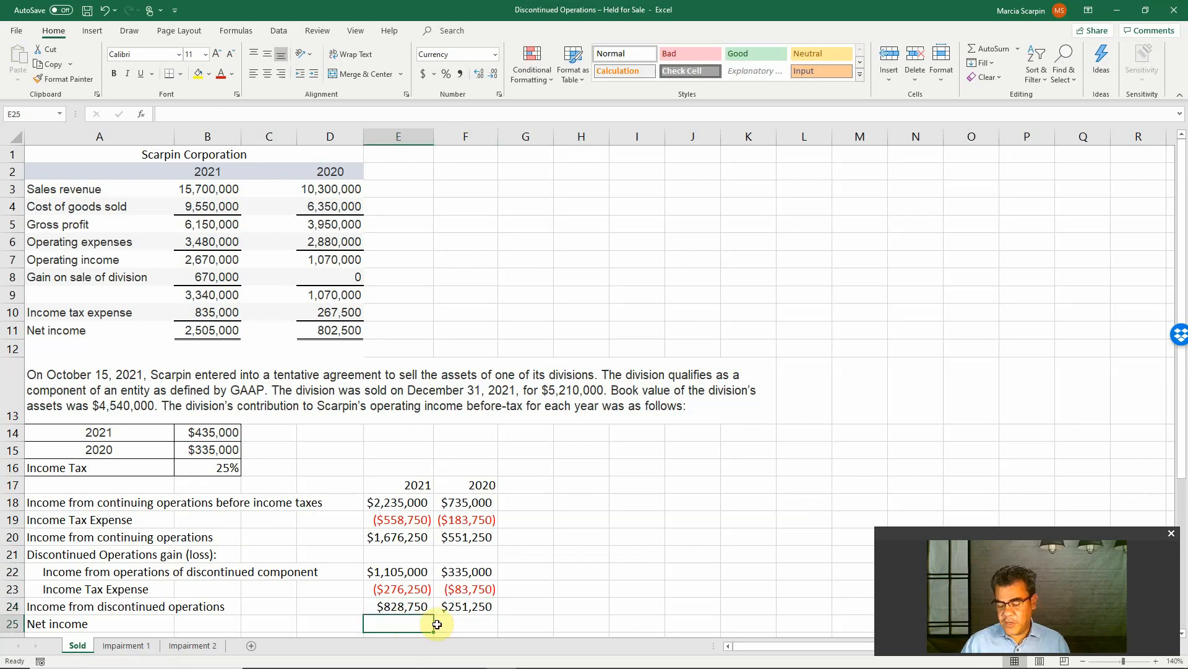
type("+")
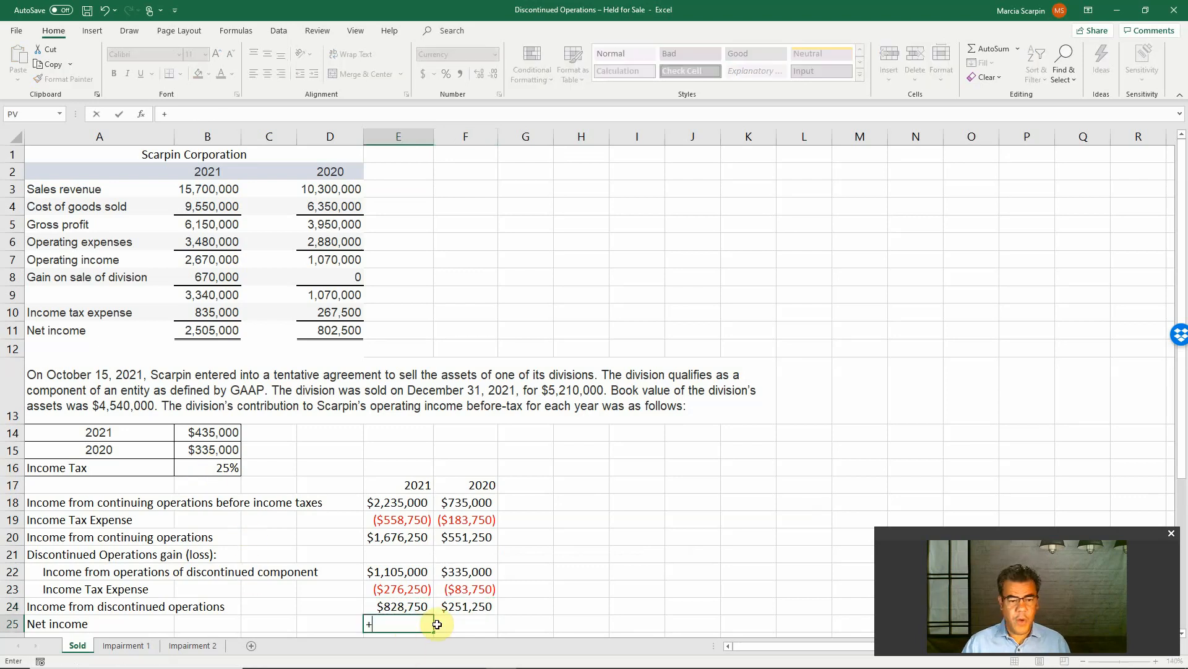
left_click(403, 542)
type("+")
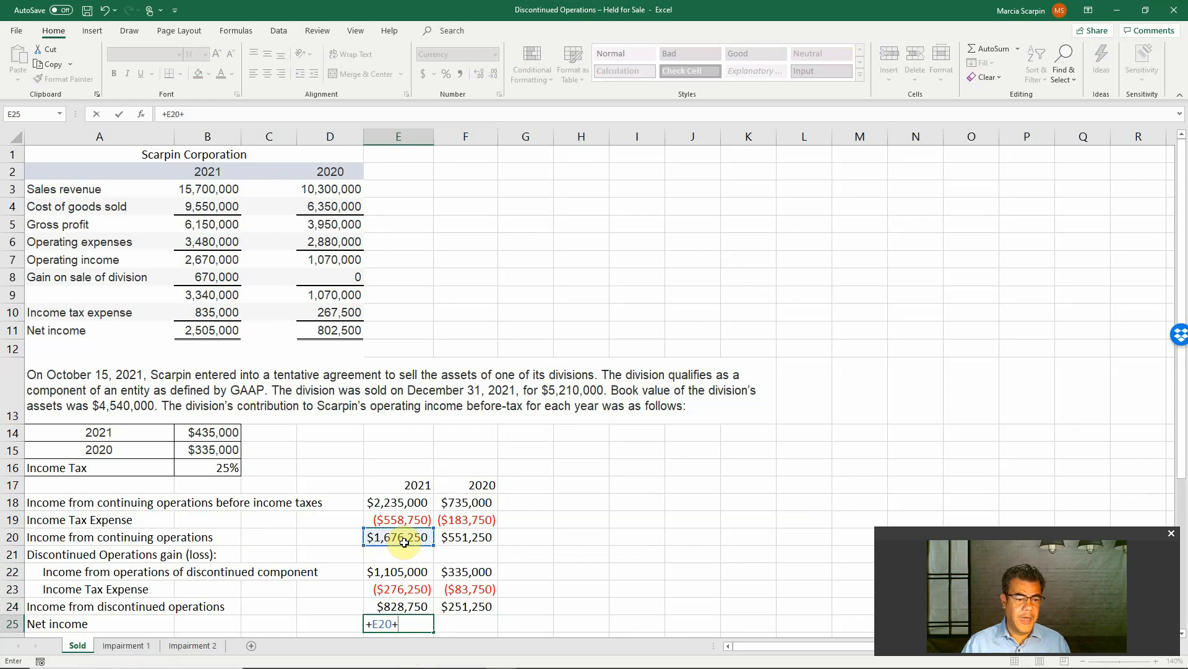
left_click(396, 601)
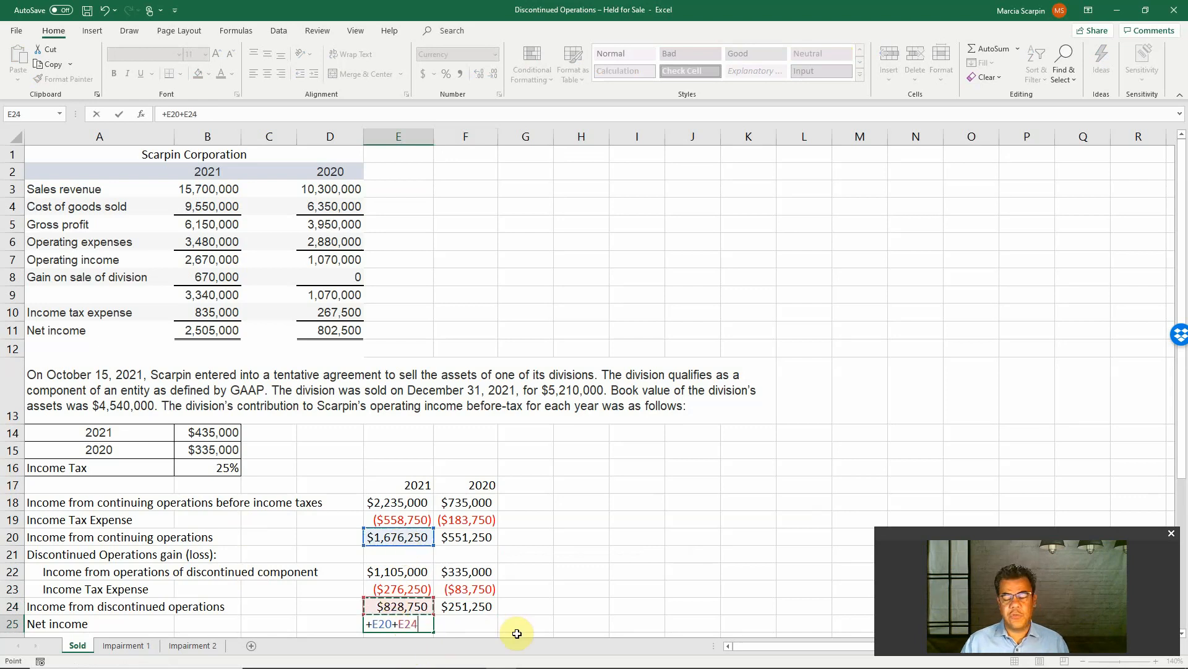
key("Return")
key("Up")
key("ctrl+c")
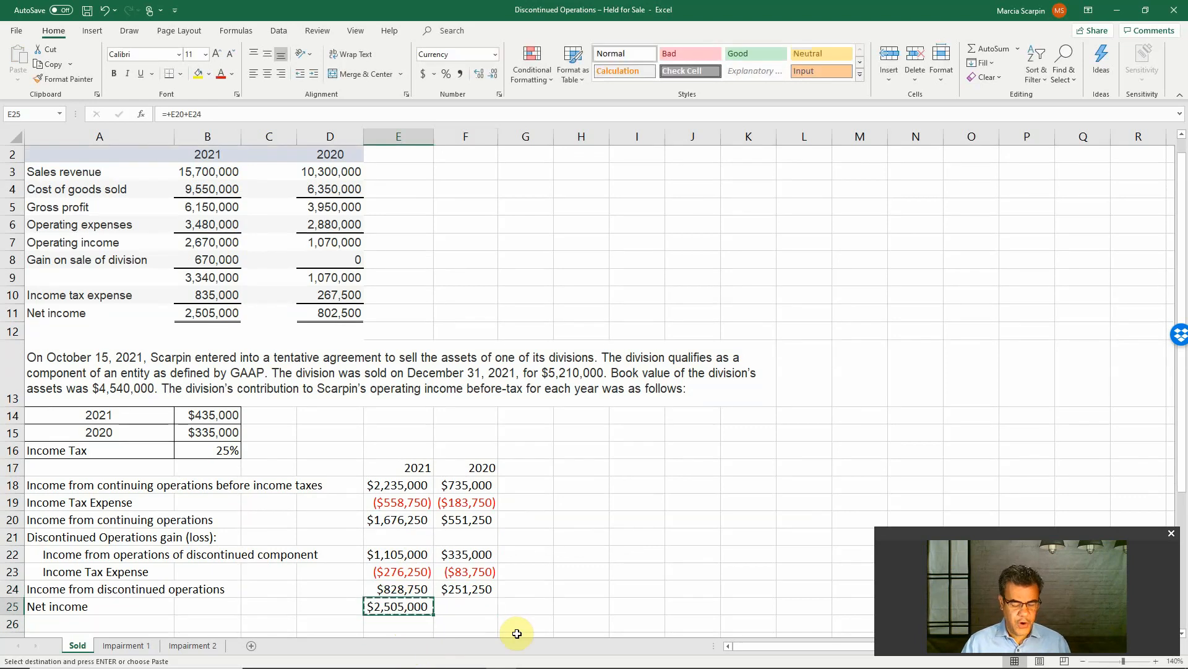
key("Right")
key("Return")
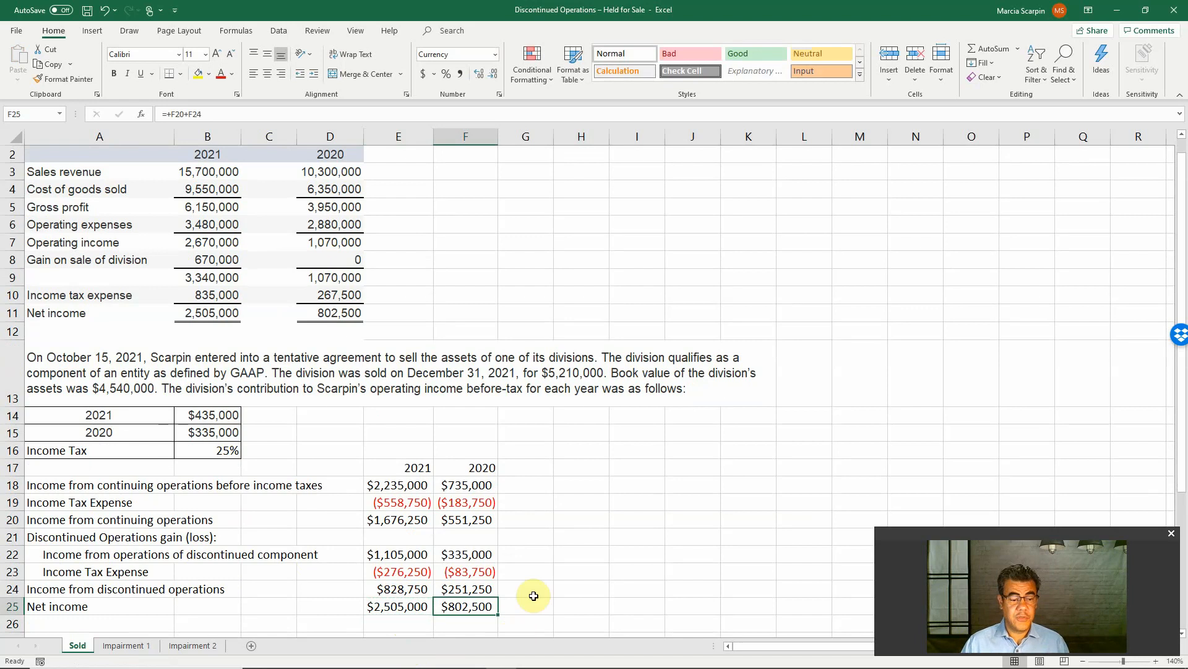
Open the Impairment 1 sheet and enlarge its view to 140%
scroll(535, 597, "up", 1)
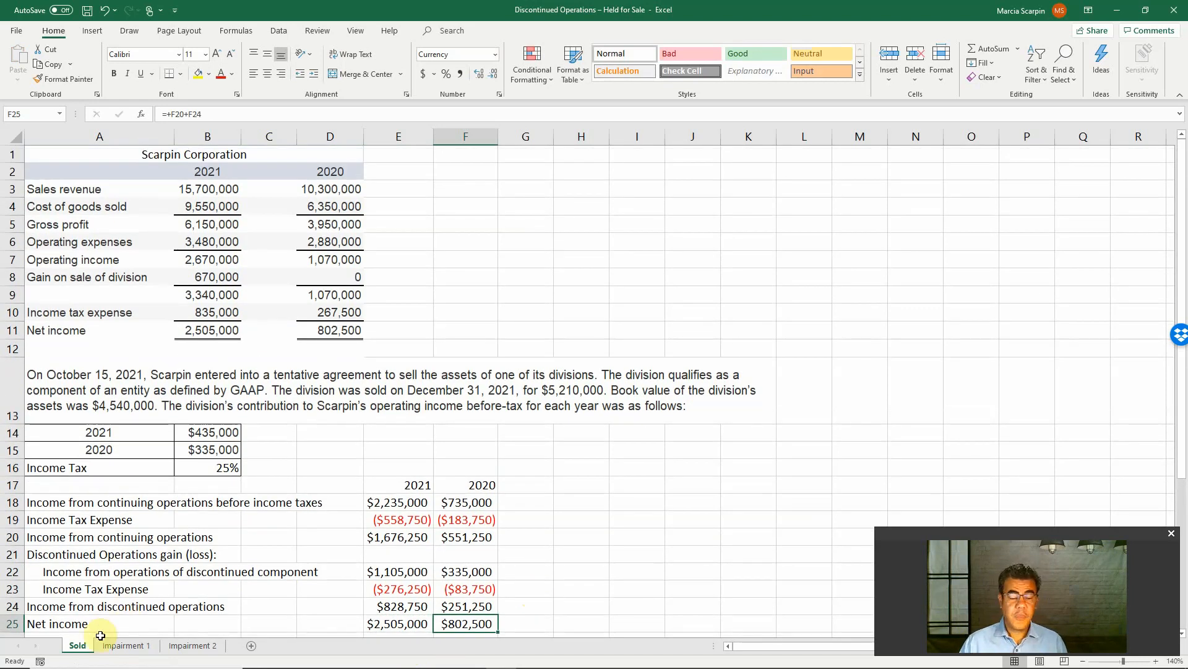
left_click(127, 646)
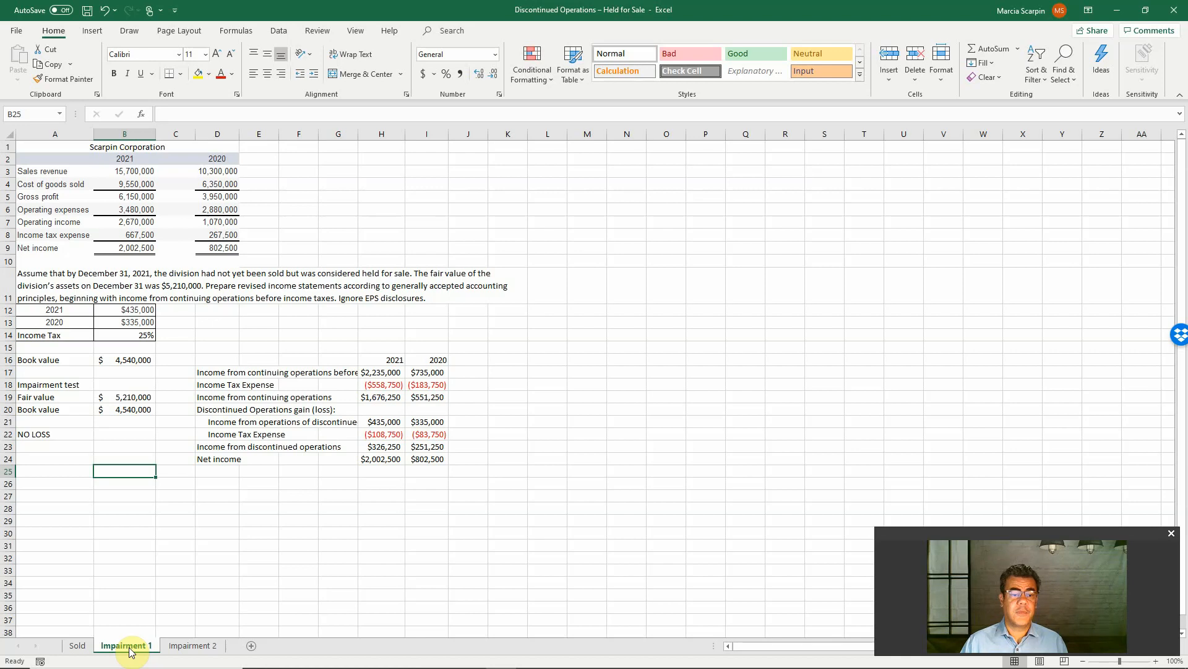
left_click(1157, 660)
left_click(1156, 661)
left_click(1156, 661)
left_click(1156, 661)
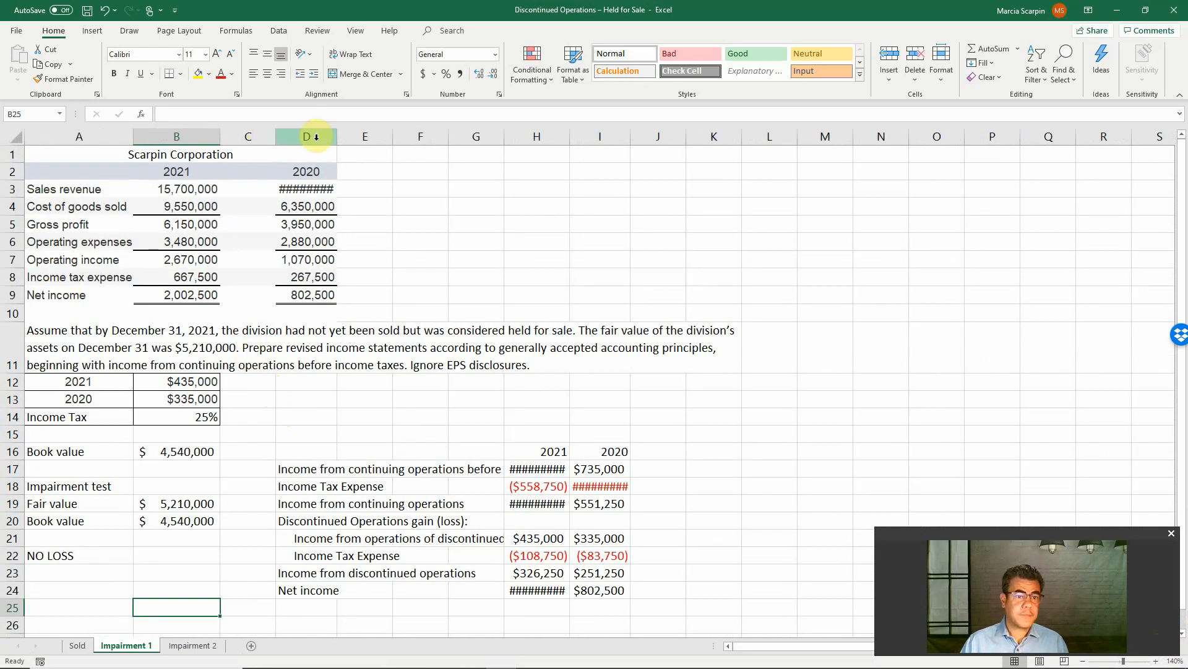
Widen column D slightly so the 2020 sales revenue fits in its cell
double_click(337, 136)
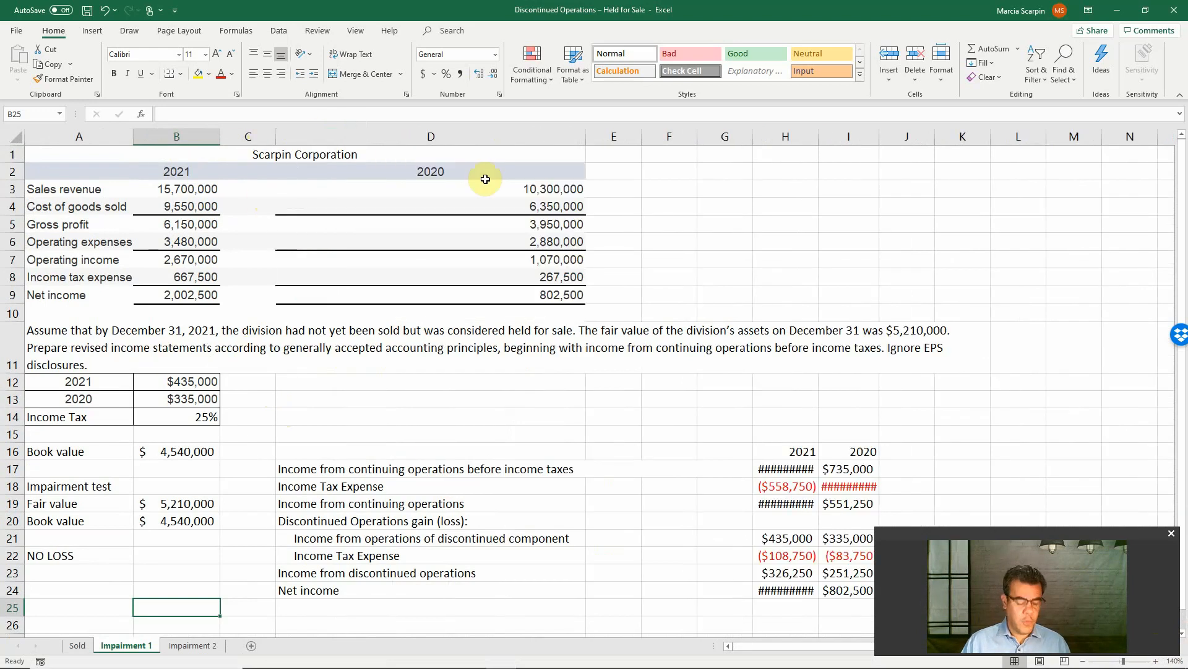
key("ctrl+z")
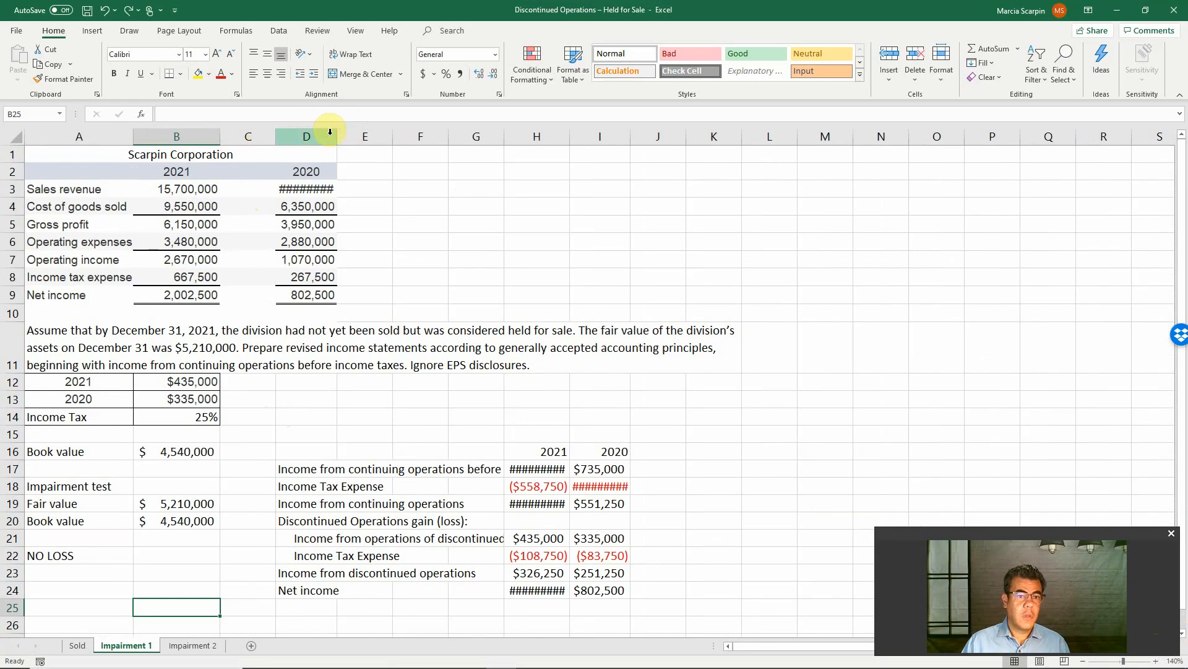
left_click_drag(337, 130, 345, 127)
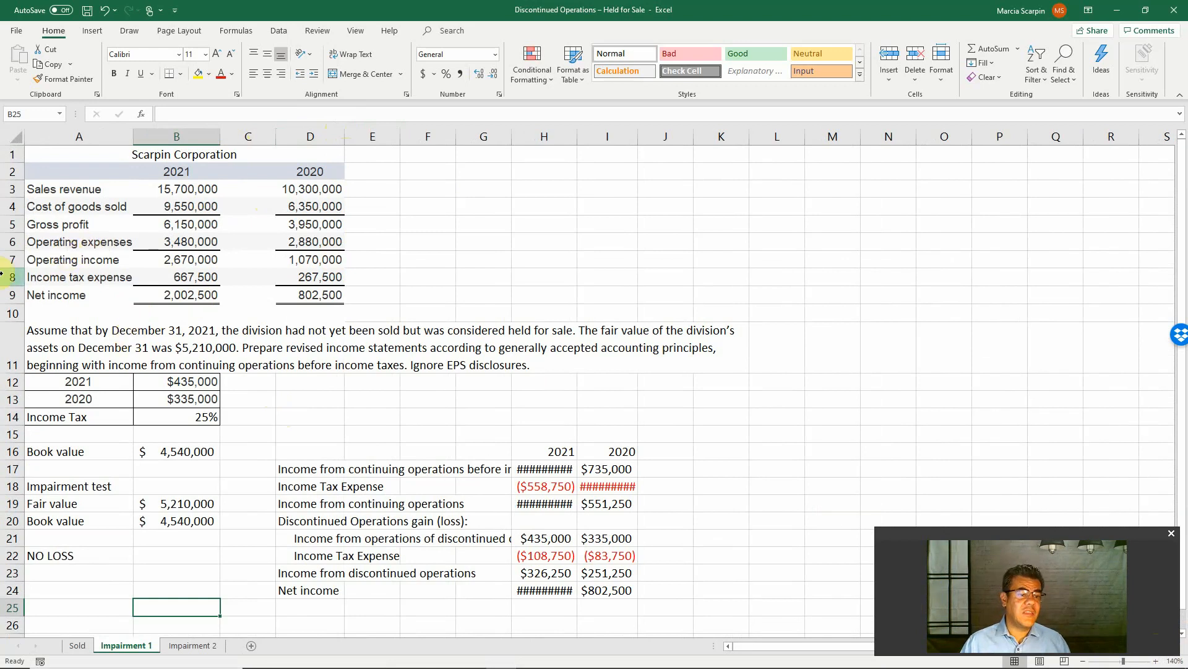
Compare the gain on sale, income tax expense and net income on the Sold sheet with the Impairment 1 income statement
left_click(78, 645)
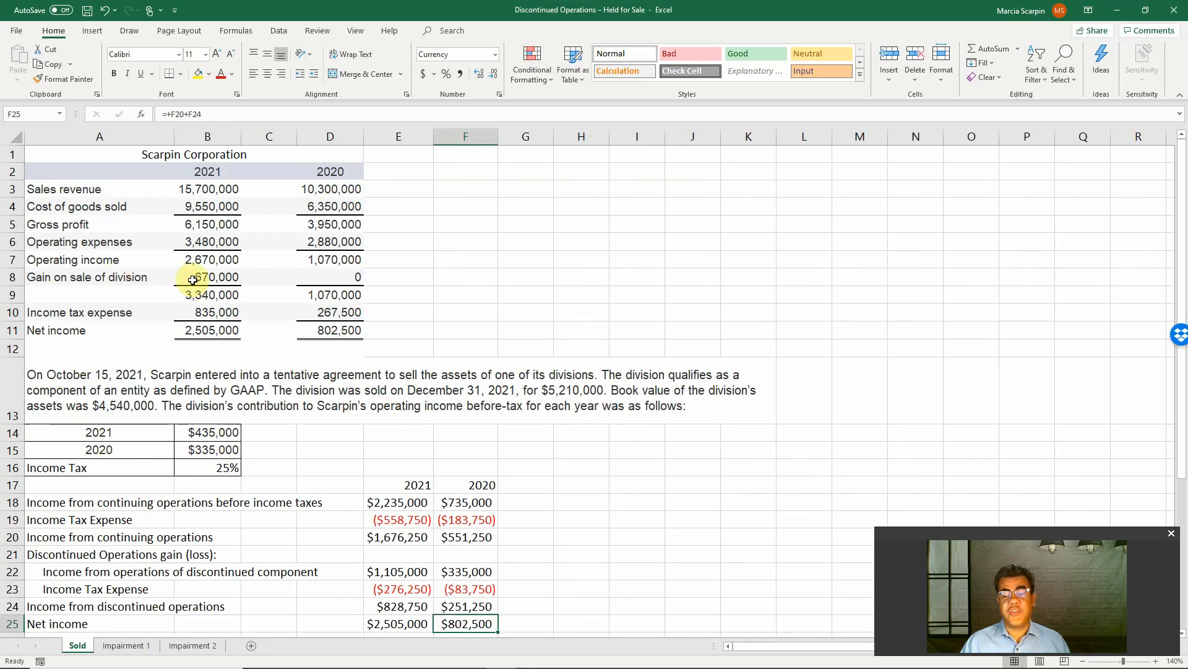
left_click(137, 644)
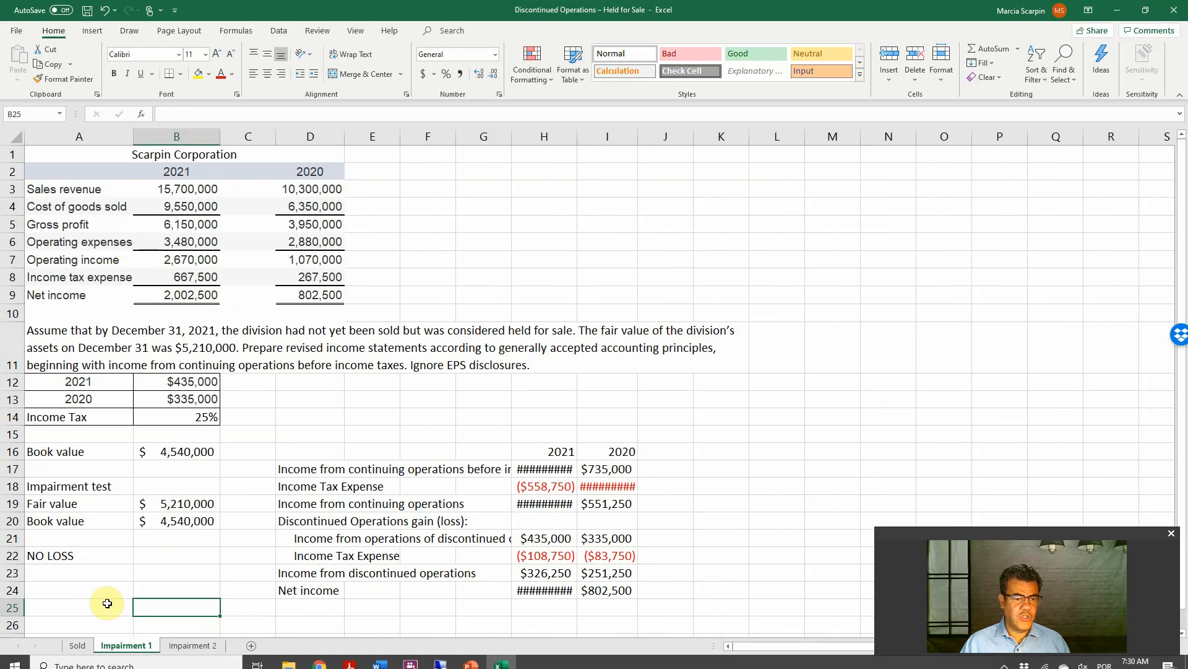
left_click(82, 646)
left_click(241, 330)
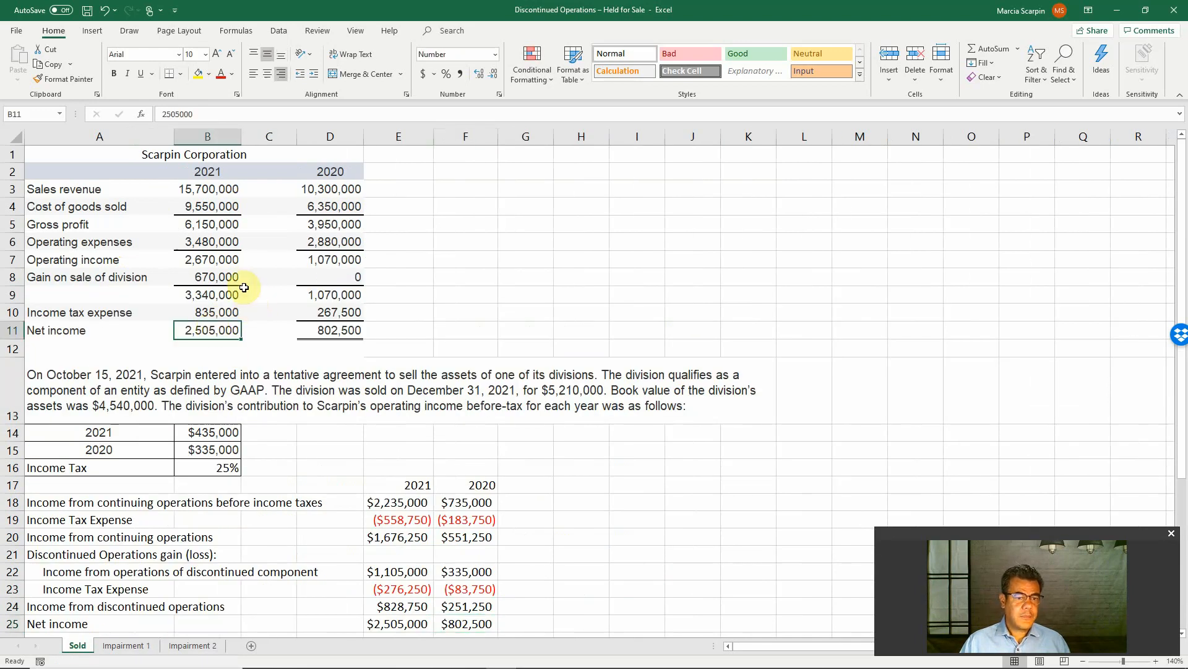
left_click(210, 314)
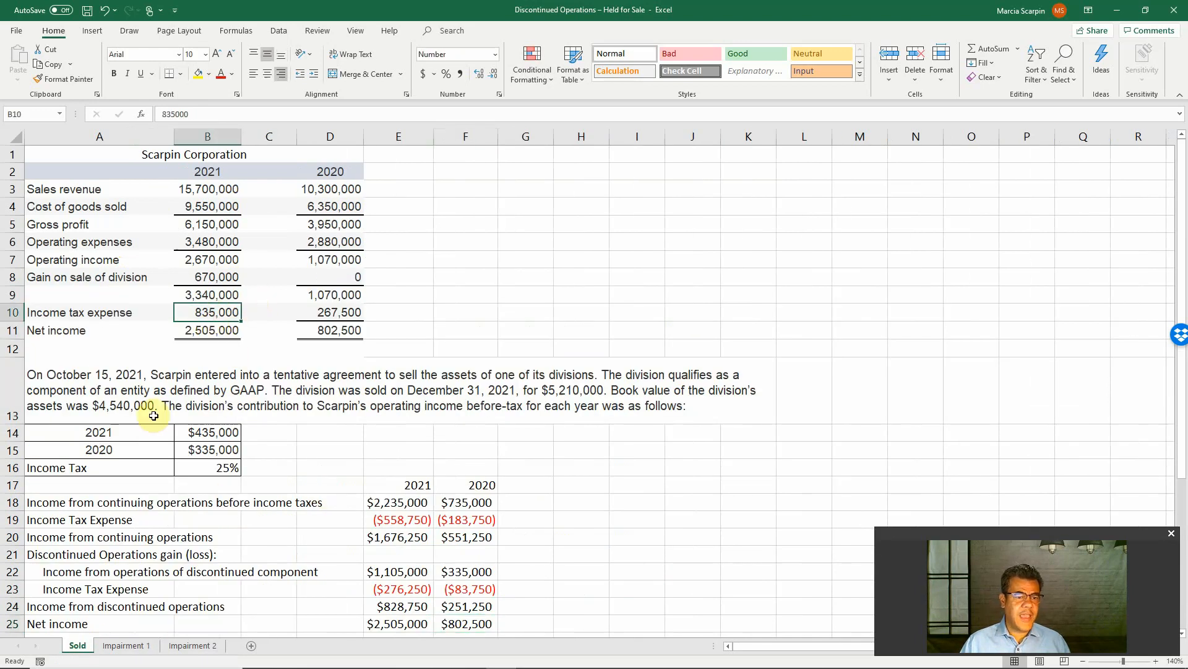
left_click(125, 645)
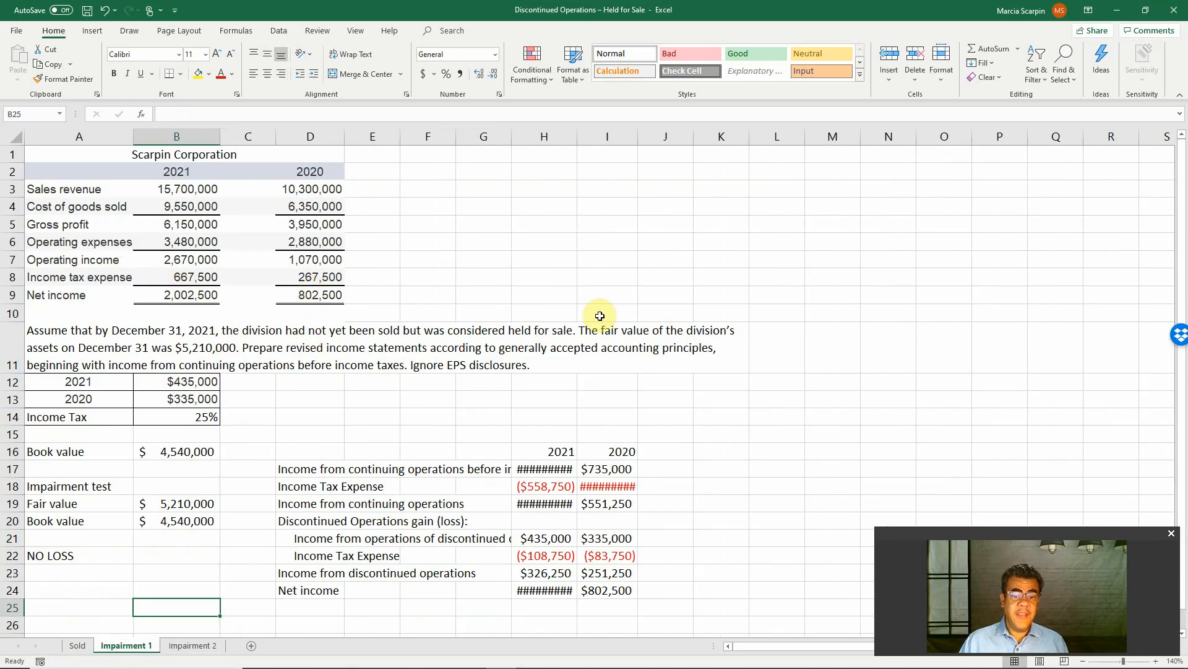
Fit columns H and I to their amounts and widen column G to show the full income statement labels
left_click(582, 133)
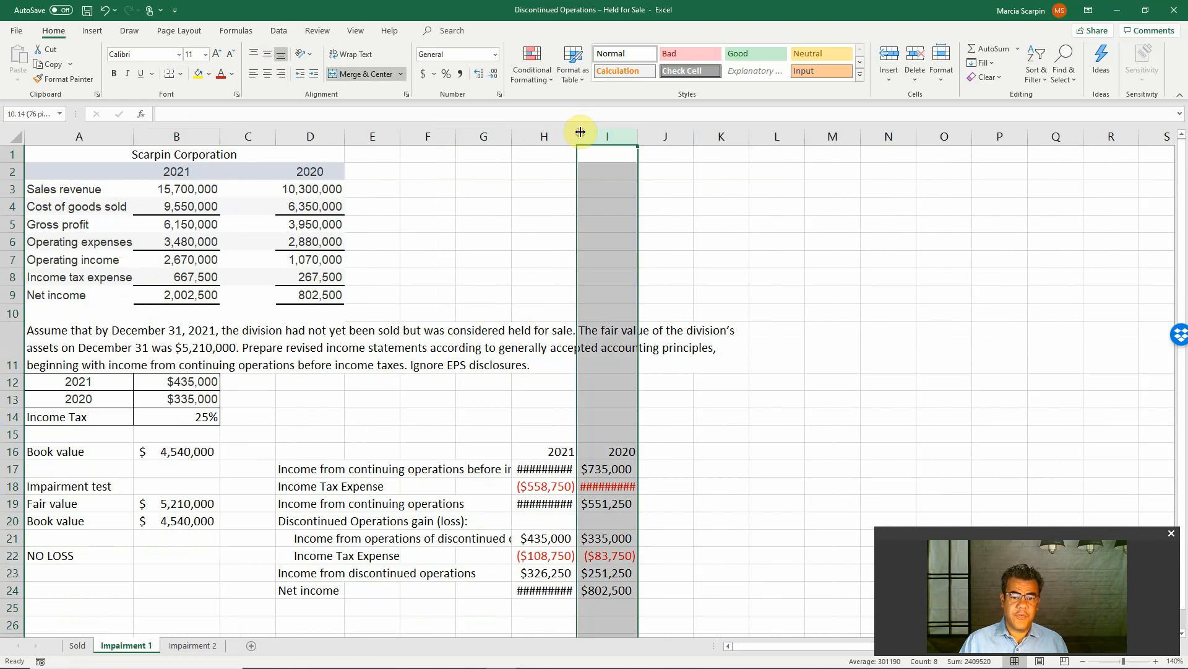
double_click(581, 132)
double_click(642, 132)
left_click(475, 455)
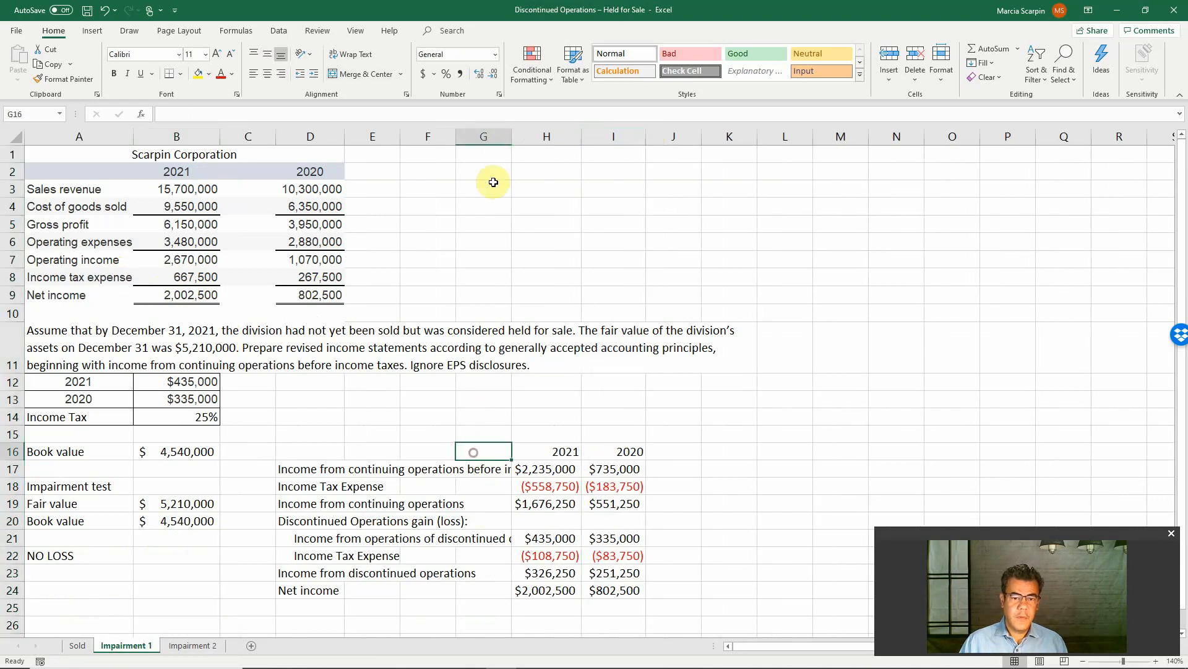
left_click_drag(512, 133, 578, 133)
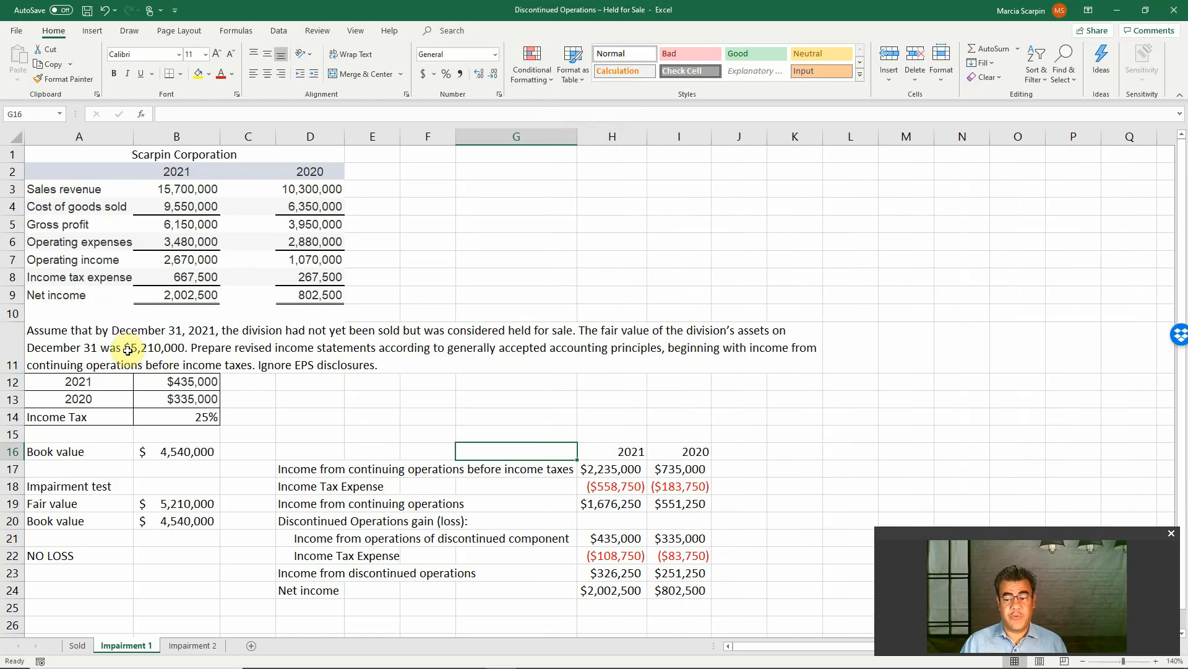
Clear the 2021 and 2020 income statement amounts in H17:I24 on the Impairment 1 sheet
left_click(596, 471)
left_click(681, 590, "shift")
key("Delete")
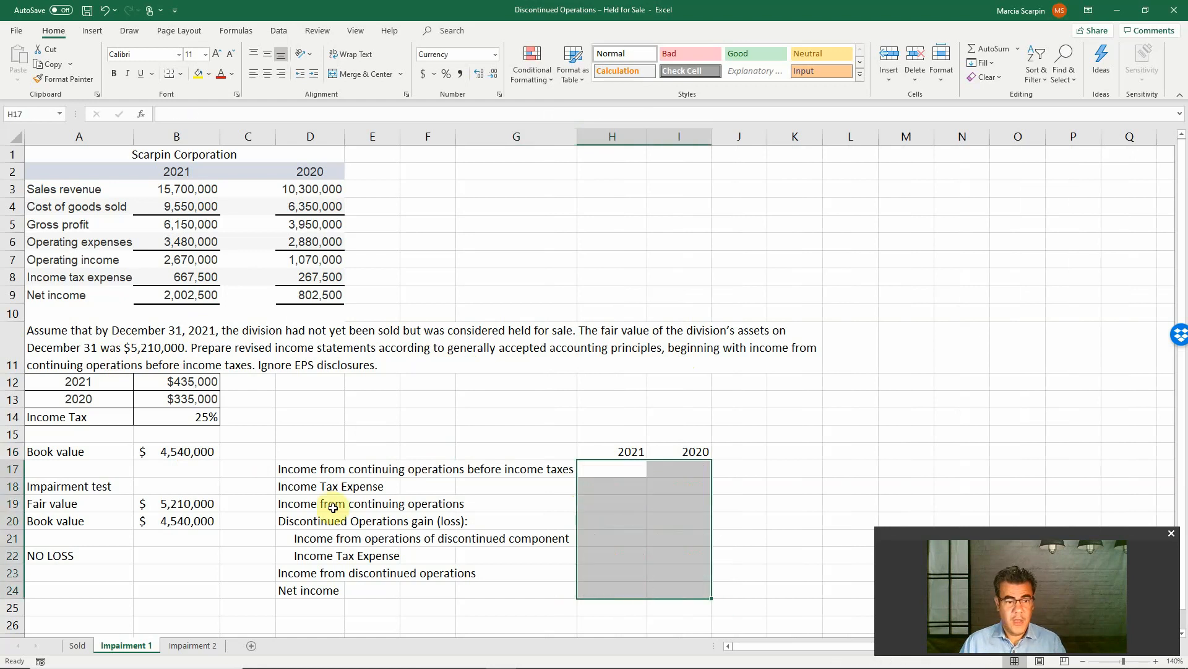
left_click(62, 452)
left_click(150, 452, "shift")
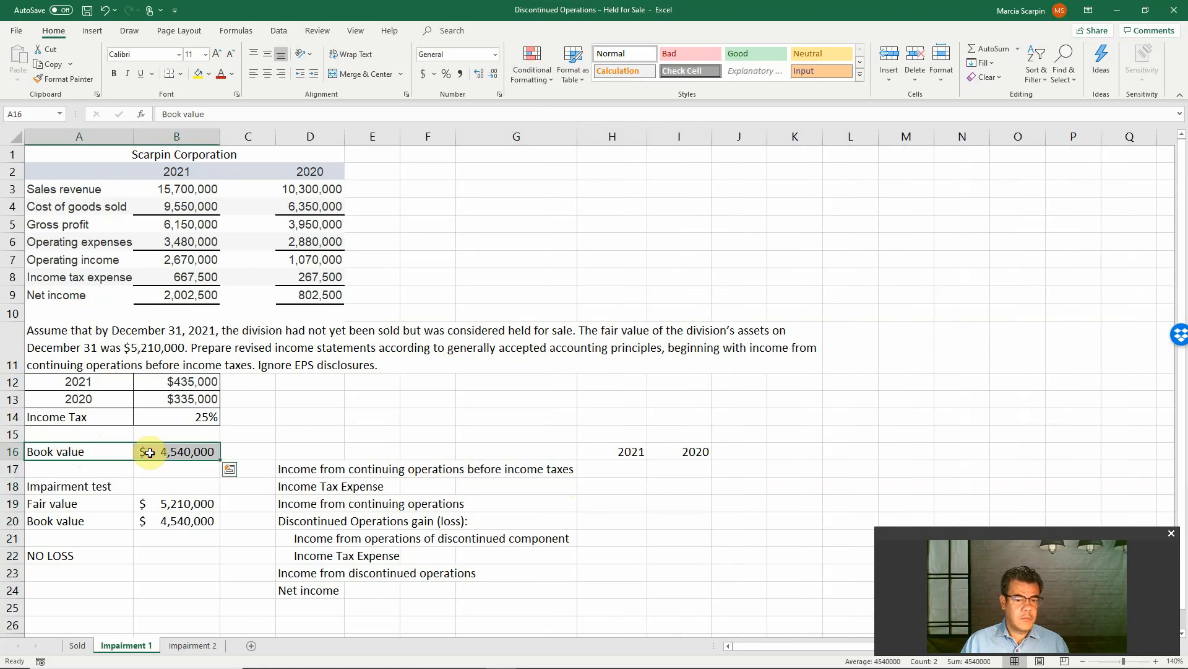
key("Delete")
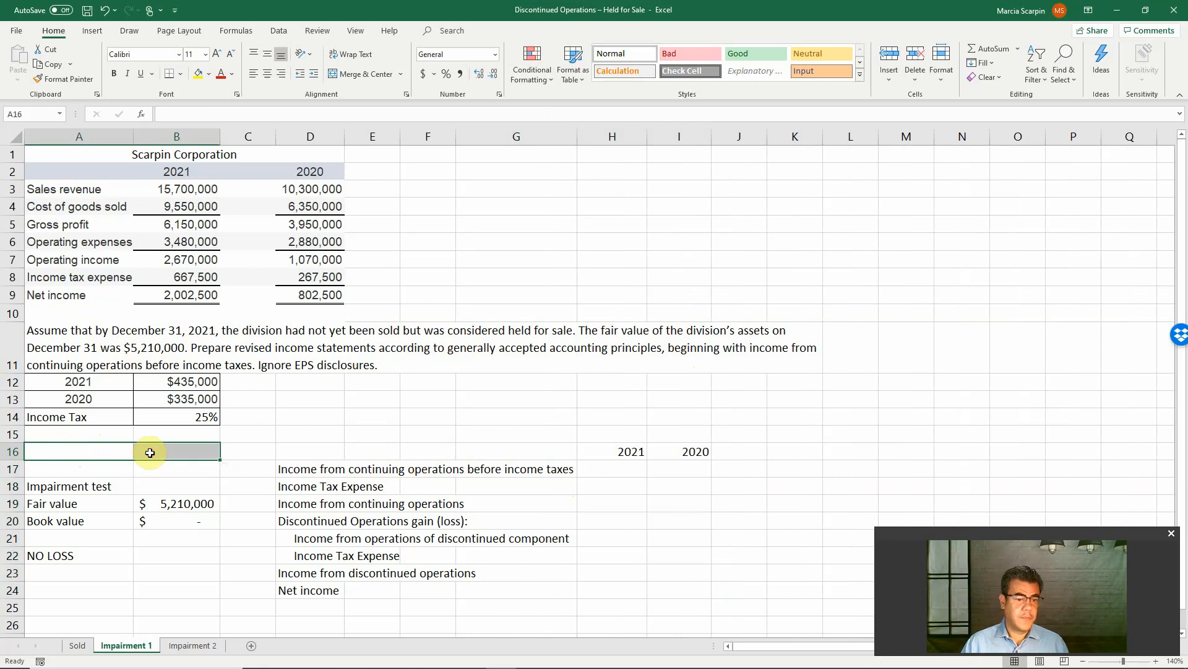
key("ctrl+z")
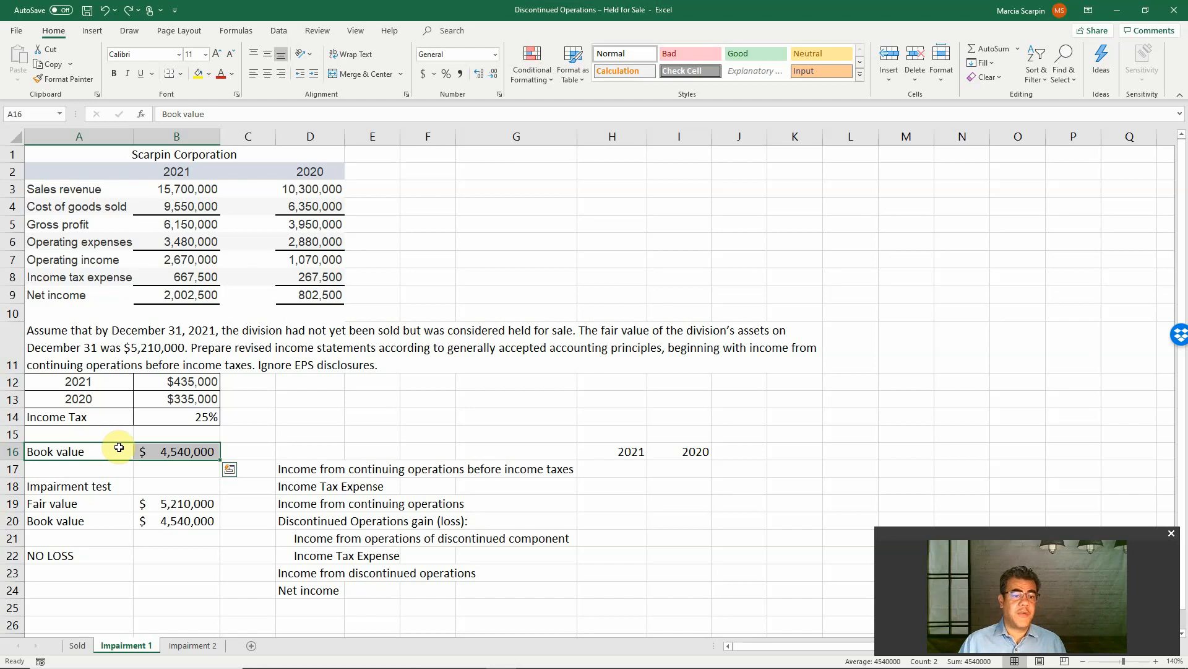
left_click(176, 466)
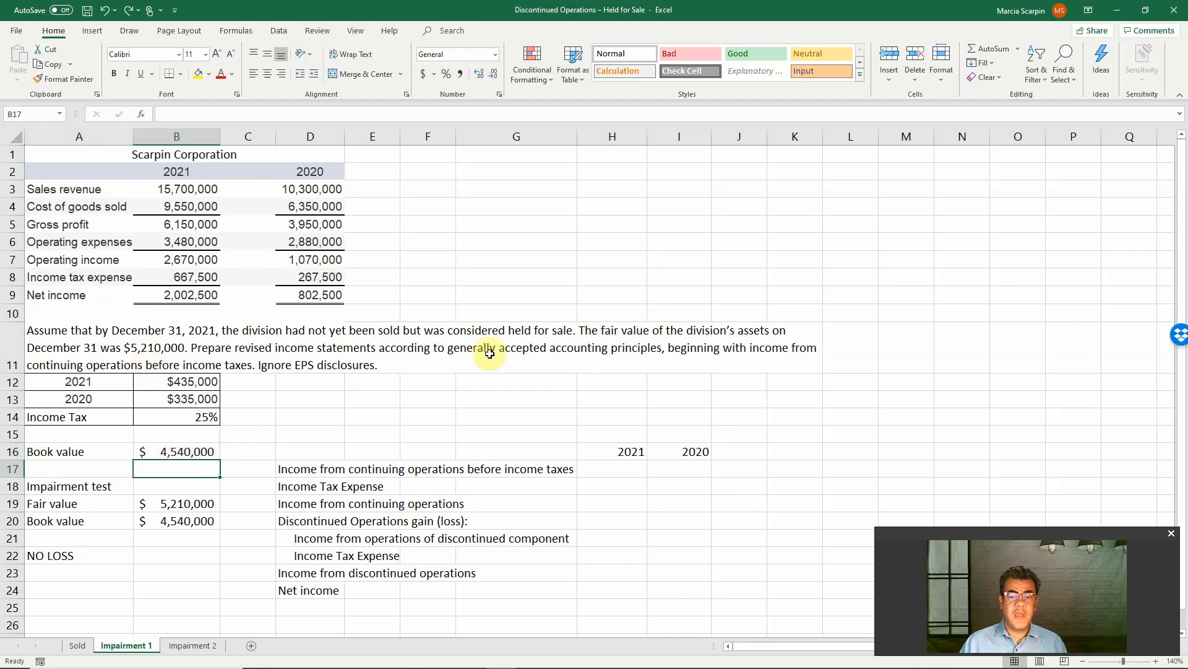
Move the book value amount from B16 onto B20, replacing its existing content, and clear the leftover label in A16
left_click_drag(99, 450, 179, 525)
left_click(174, 453)
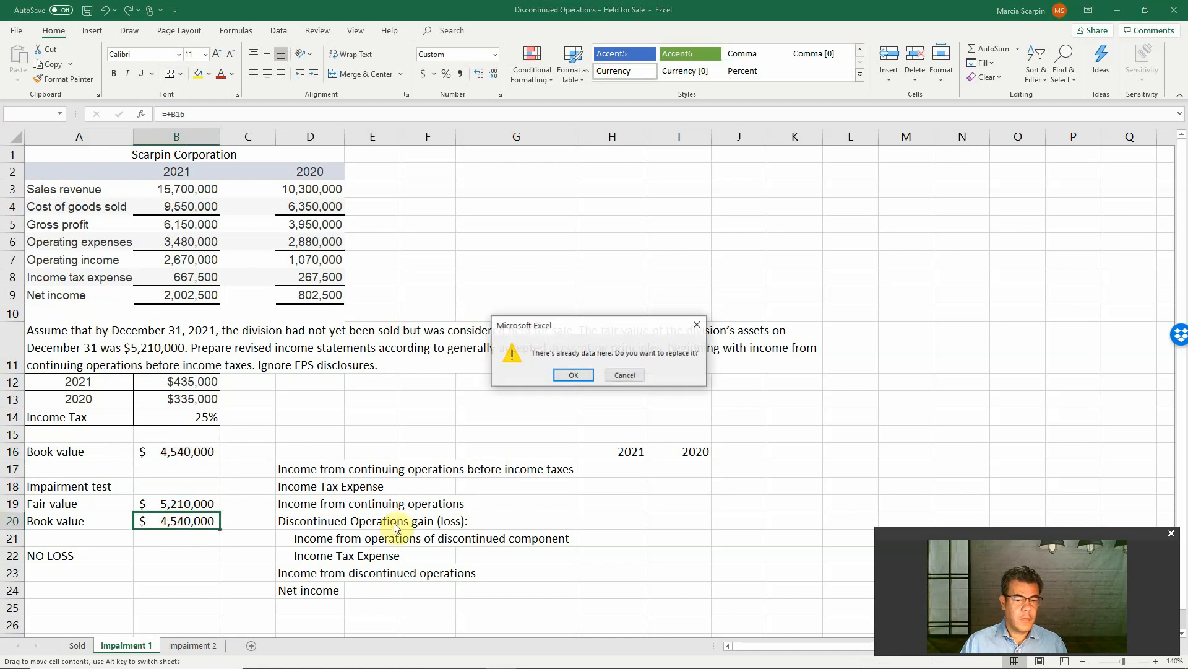
left_click(573, 374)
left_click(52, 453)
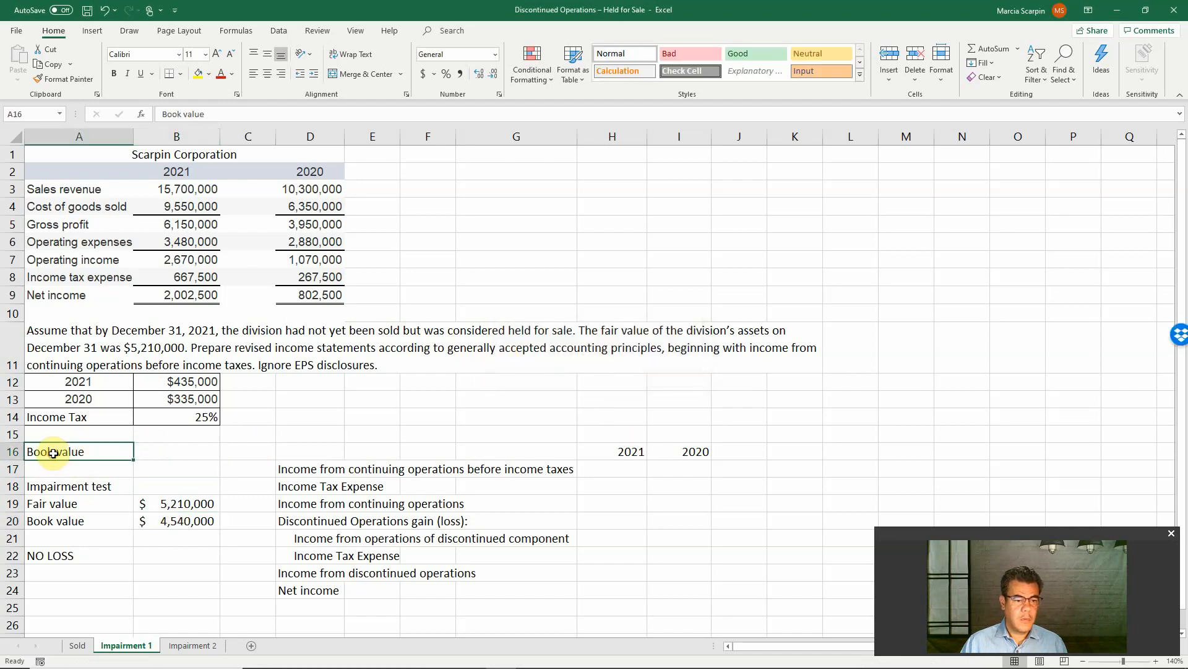
key("Delete")
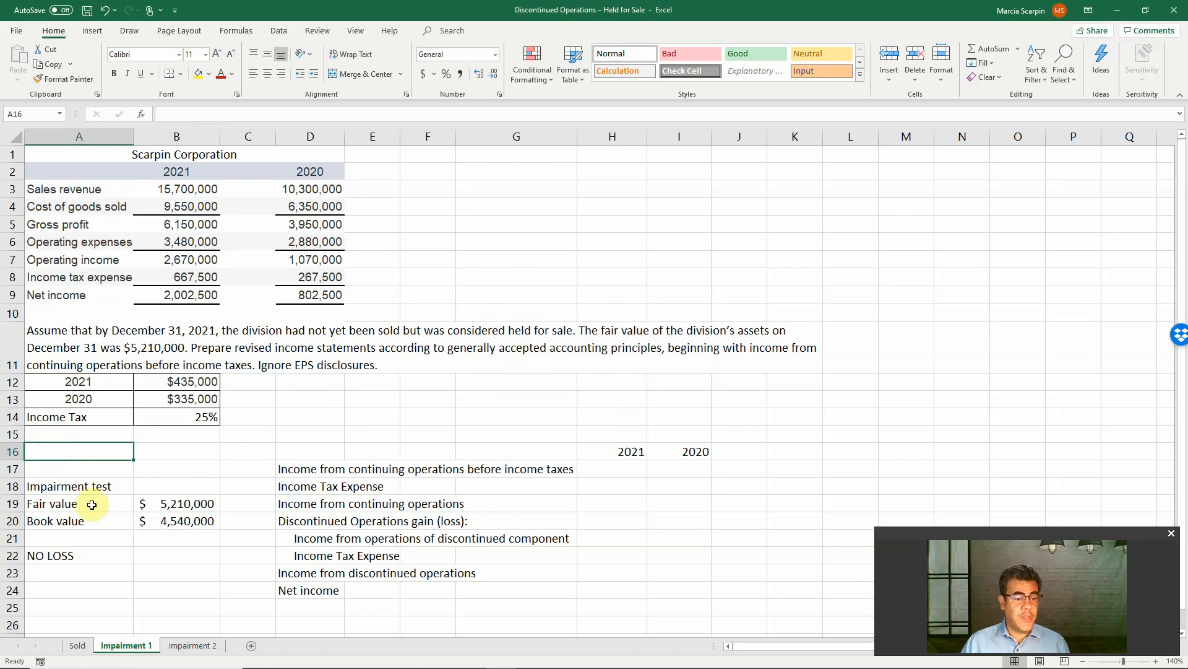
Check the impairment test's fair value and book value against the problem text, the Sold sheet and the held-for-sale slide
left_click(155, 501)
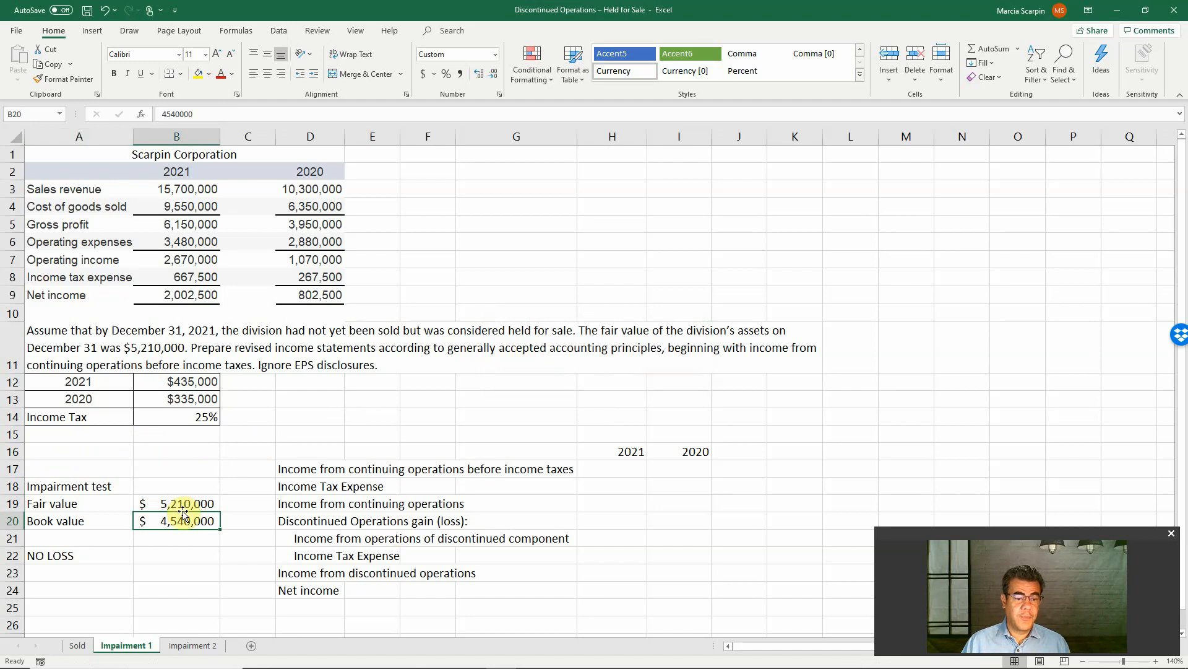
double_click(182, 504)
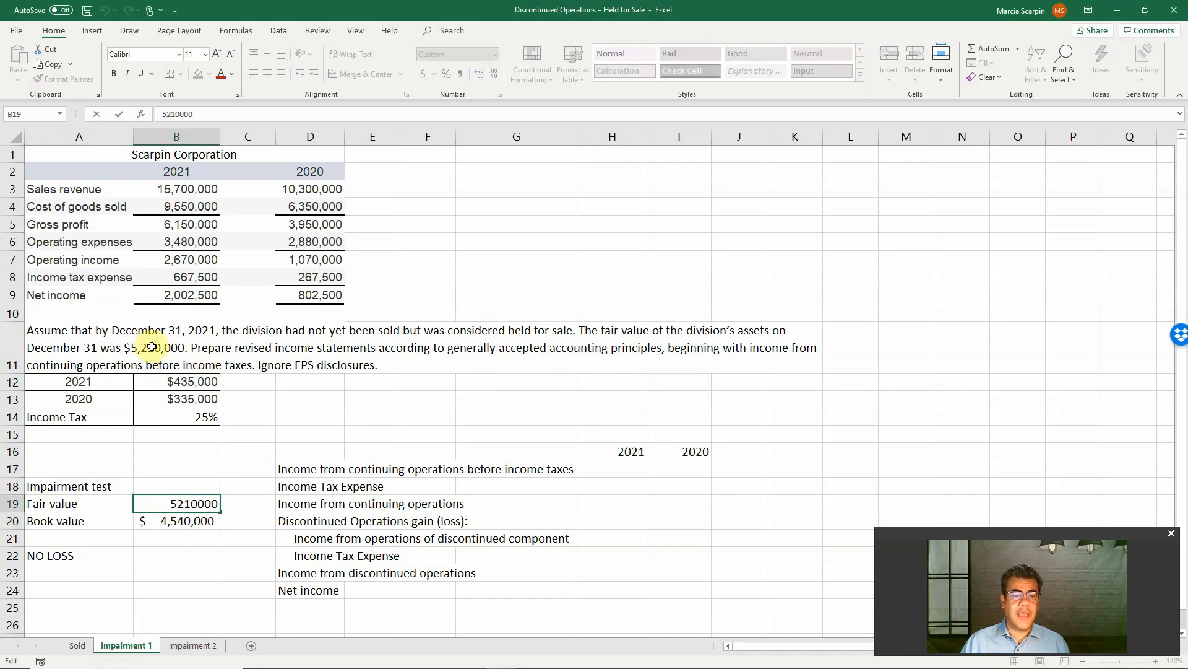
left_click(184, 520)
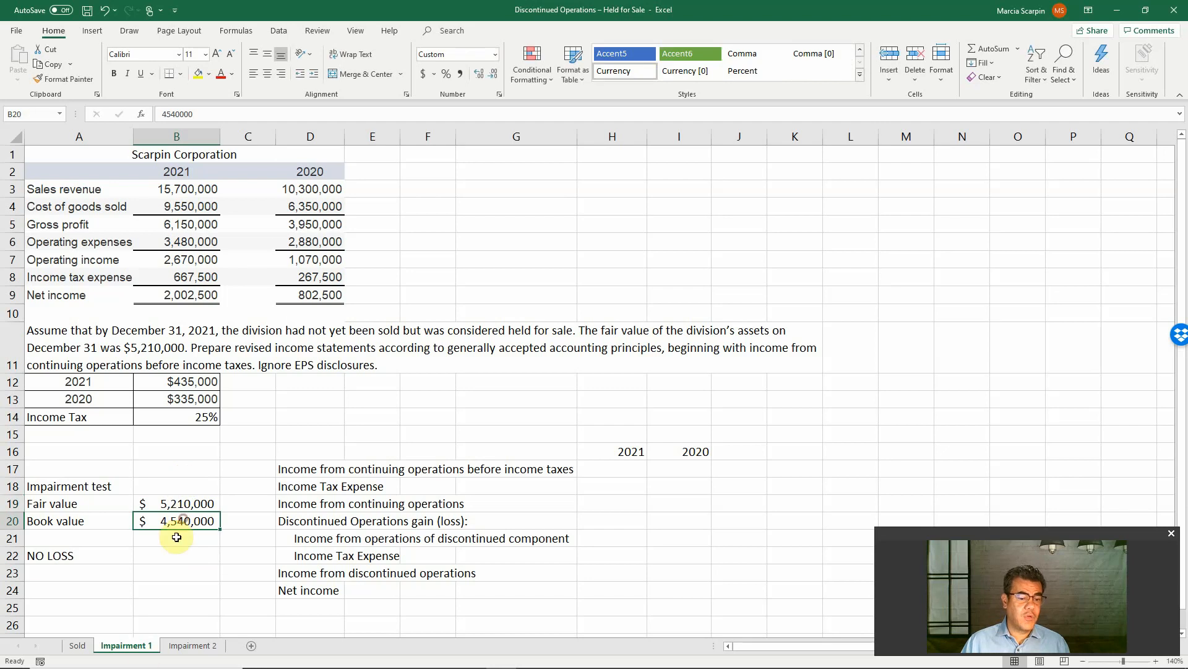
left_click(77, 645)
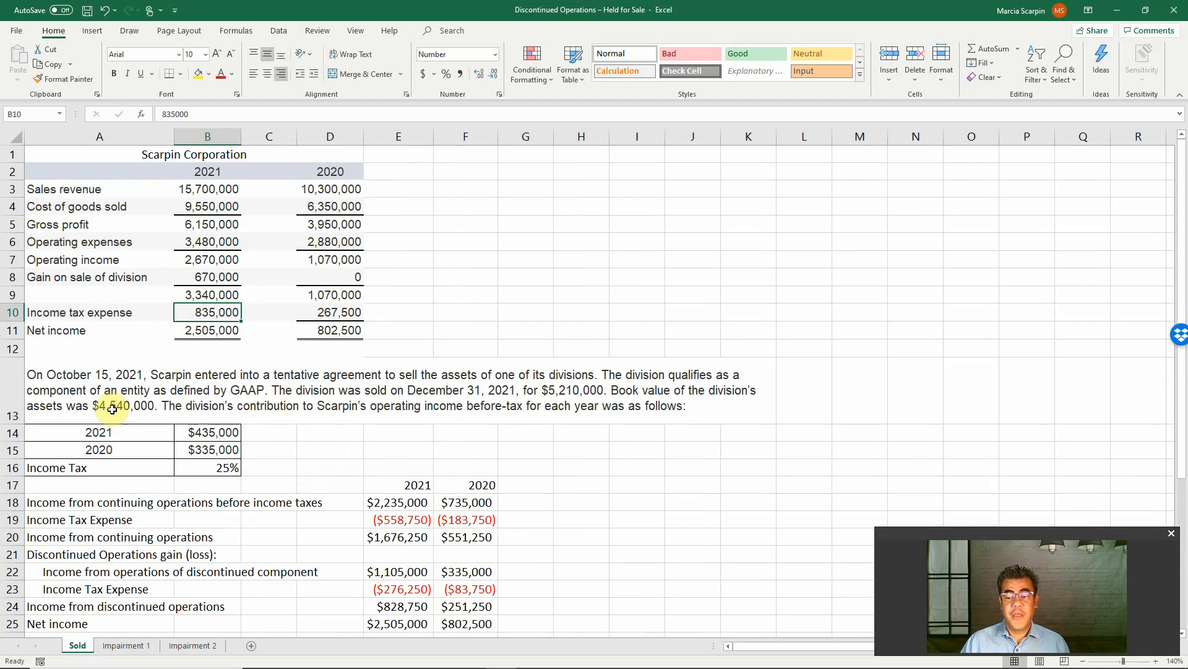
left_click(122, 639)
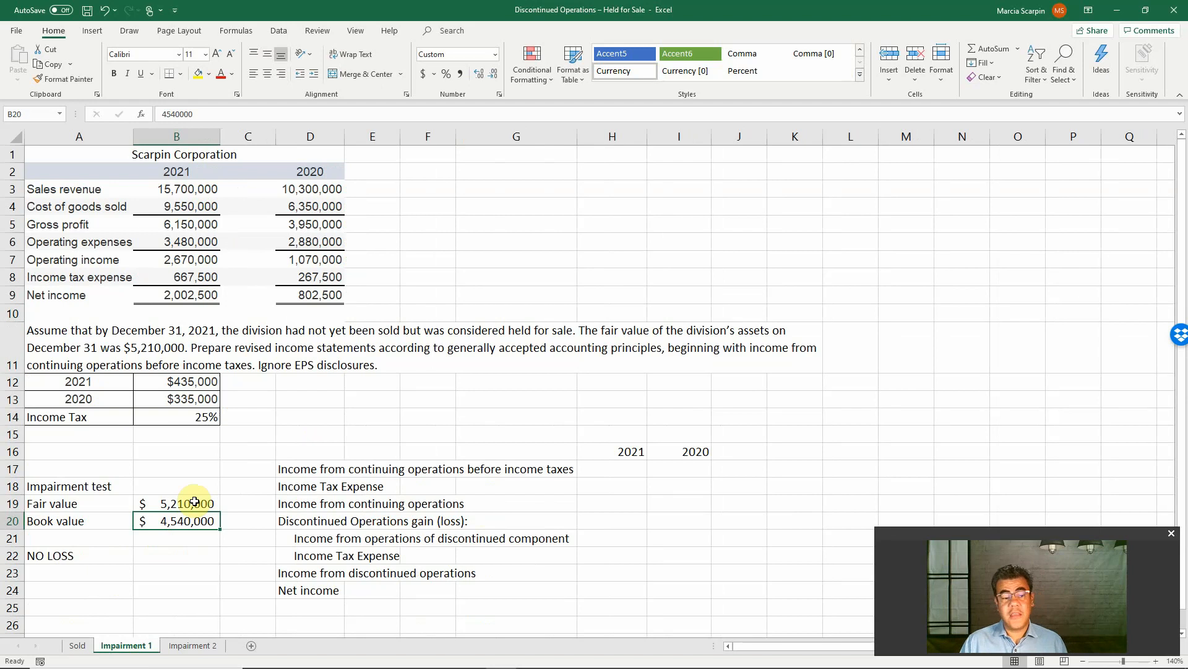
left_click(106, 552)
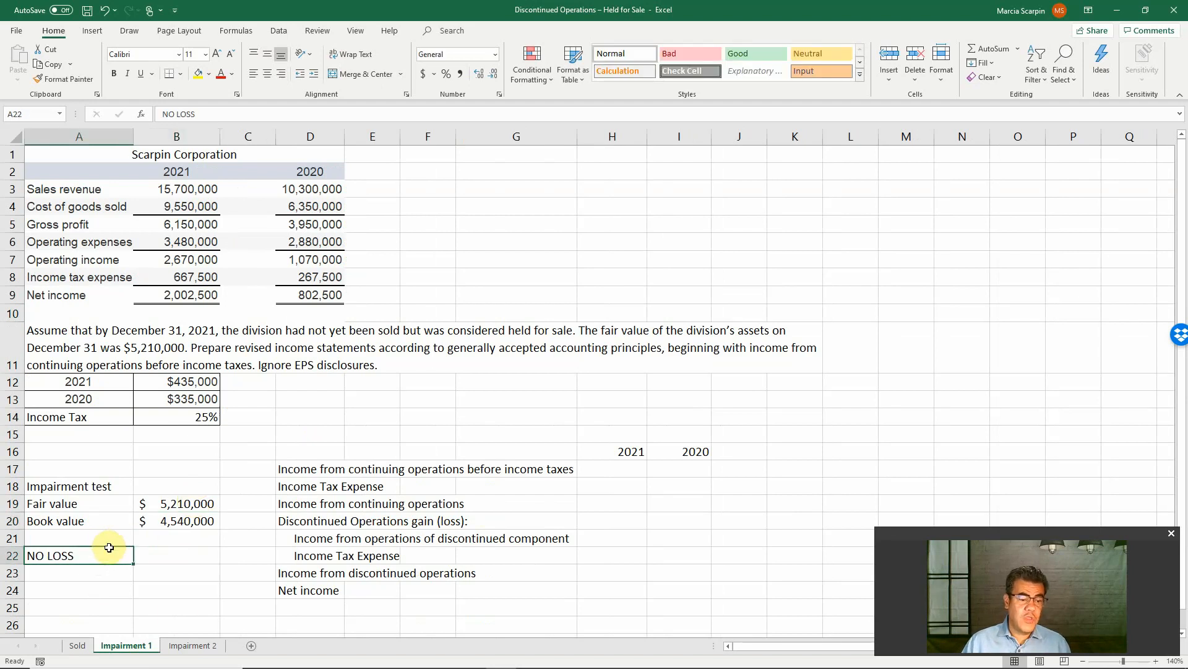
key("alt+Tab")
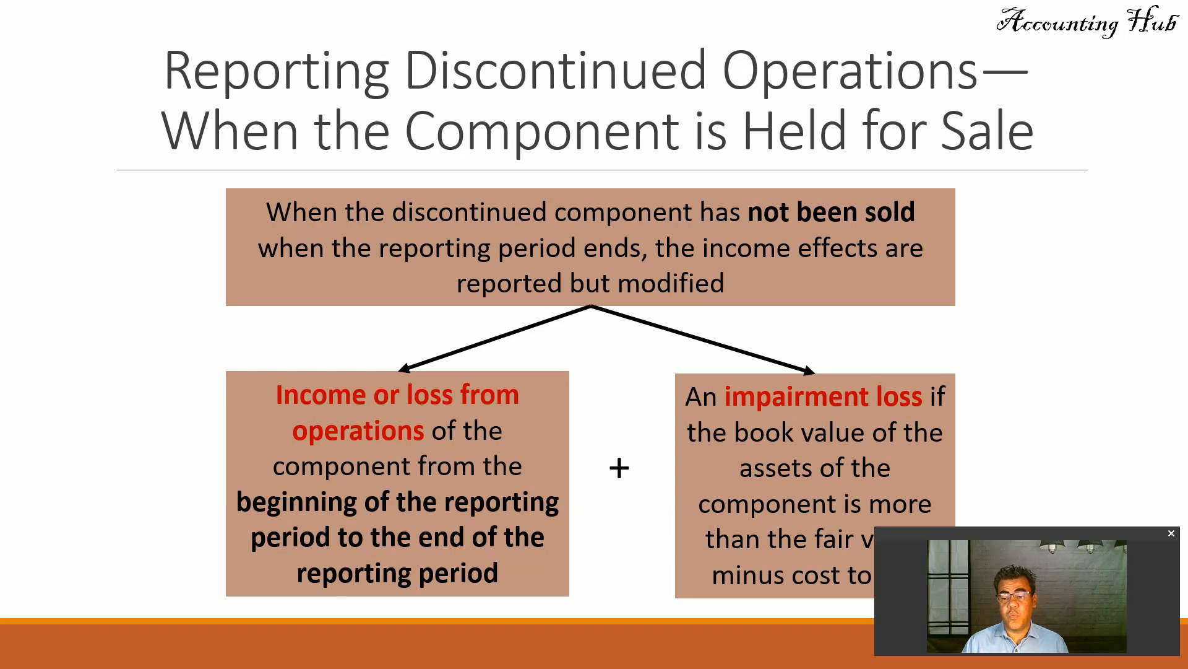
key("alt+Tab")
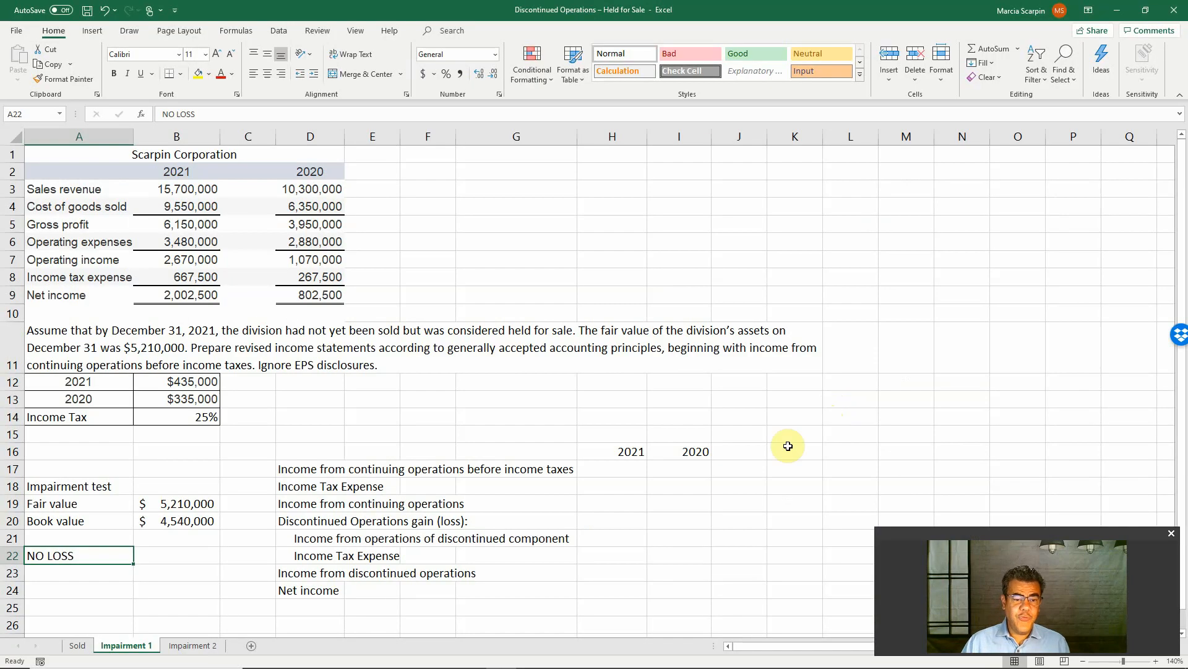
Calculate 2021 income from continuing operations before income taxes in H17 as B7-B12 and compare it with the Sold sheet
left_click(605, 467)
type("+")
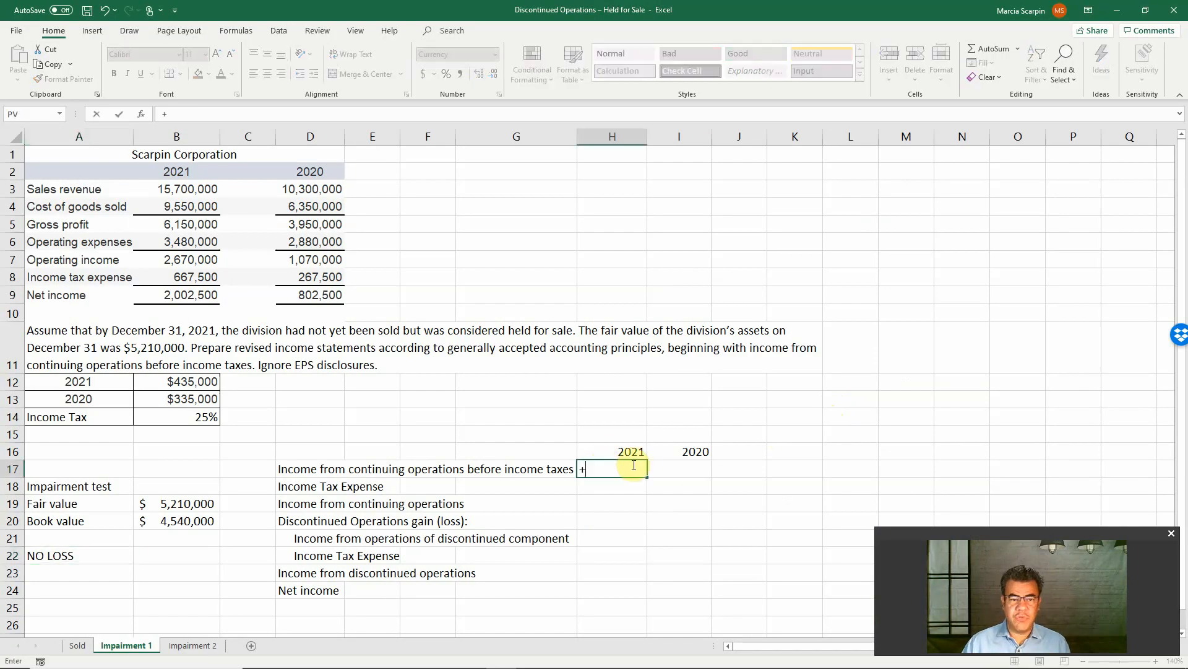
left_click(172, 258)
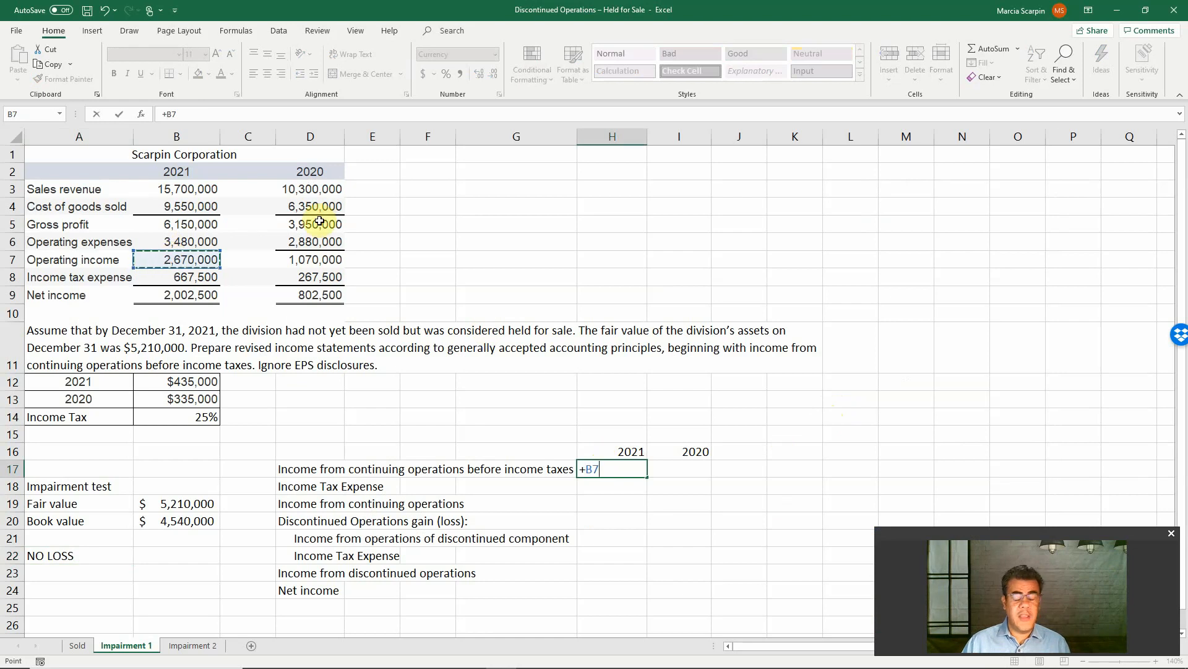
type("-")
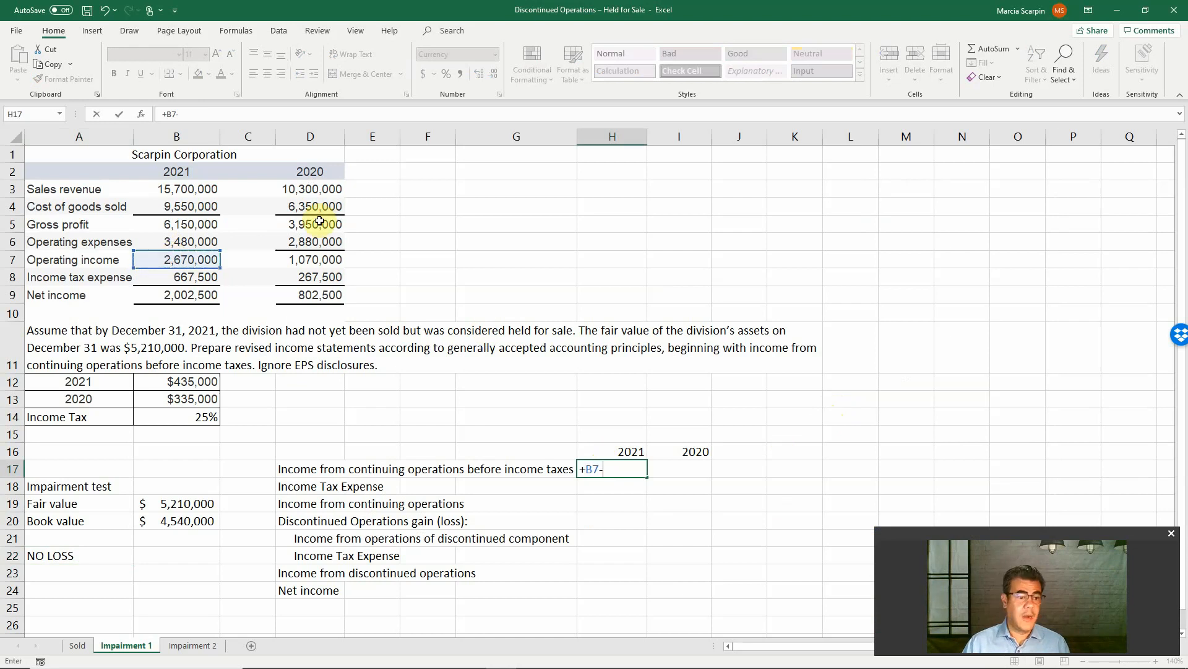
left_click(189, 380)
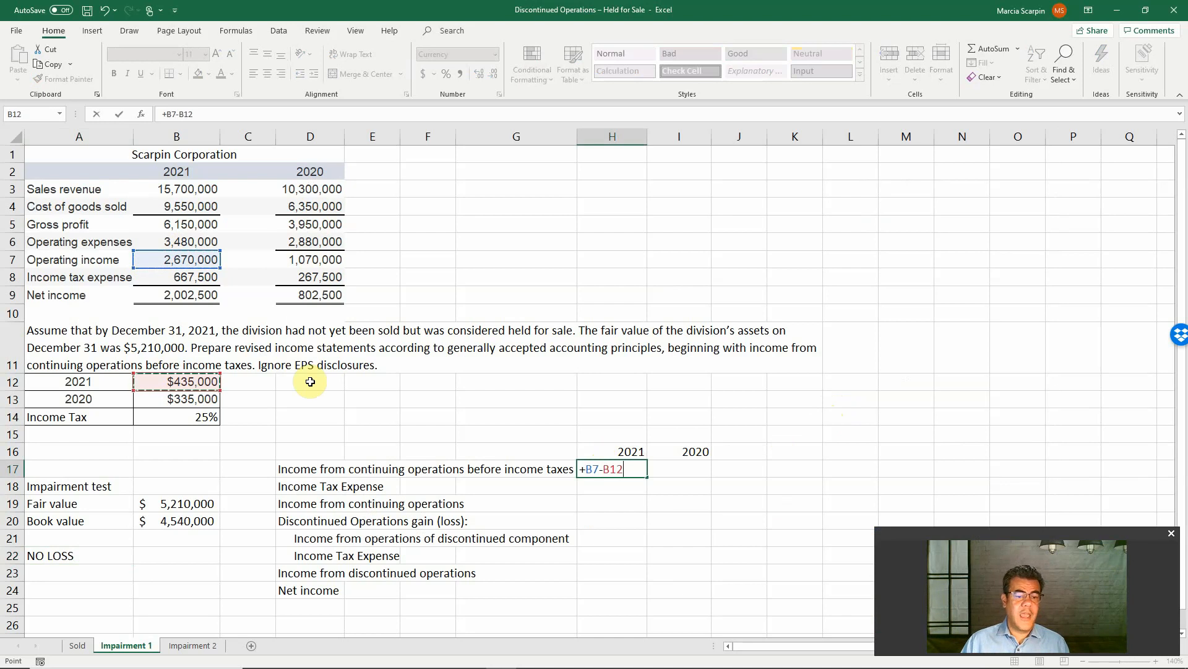
key("Return")
key("Up")
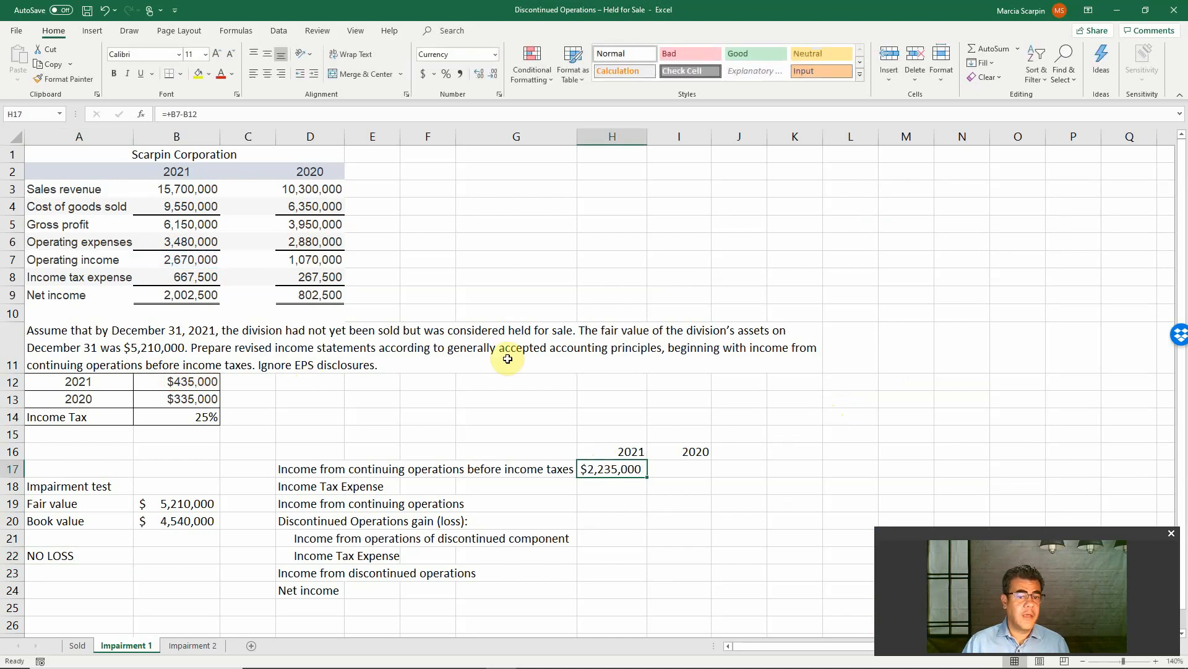
left_click(76, 645)
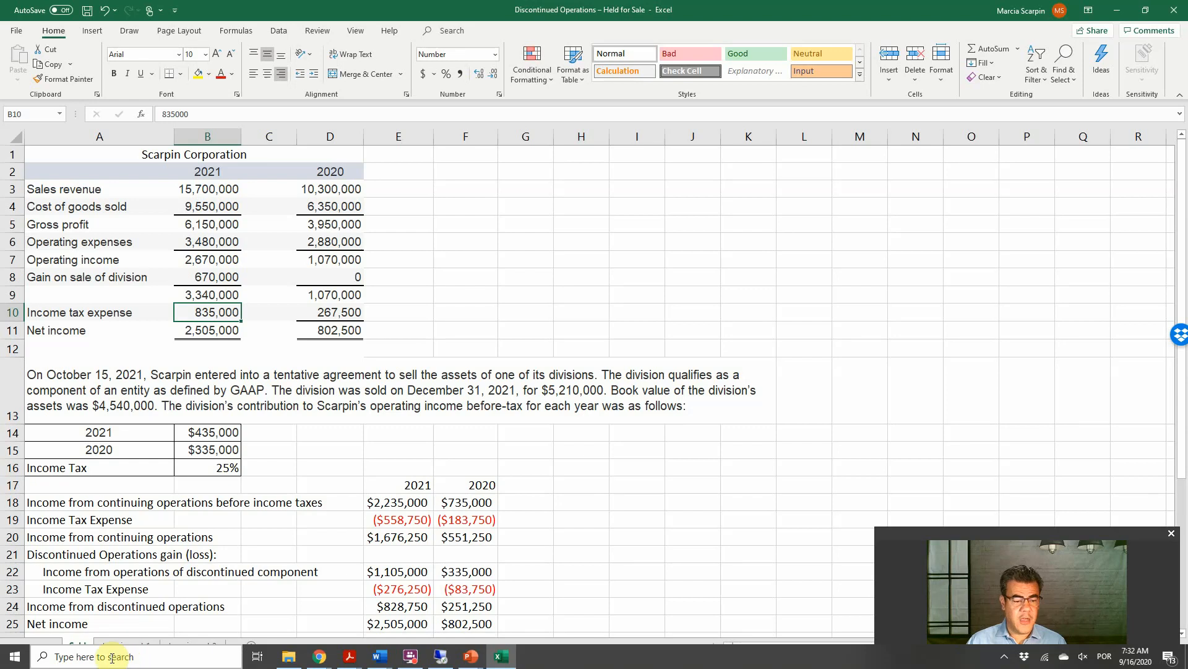
left_click(124, 644)
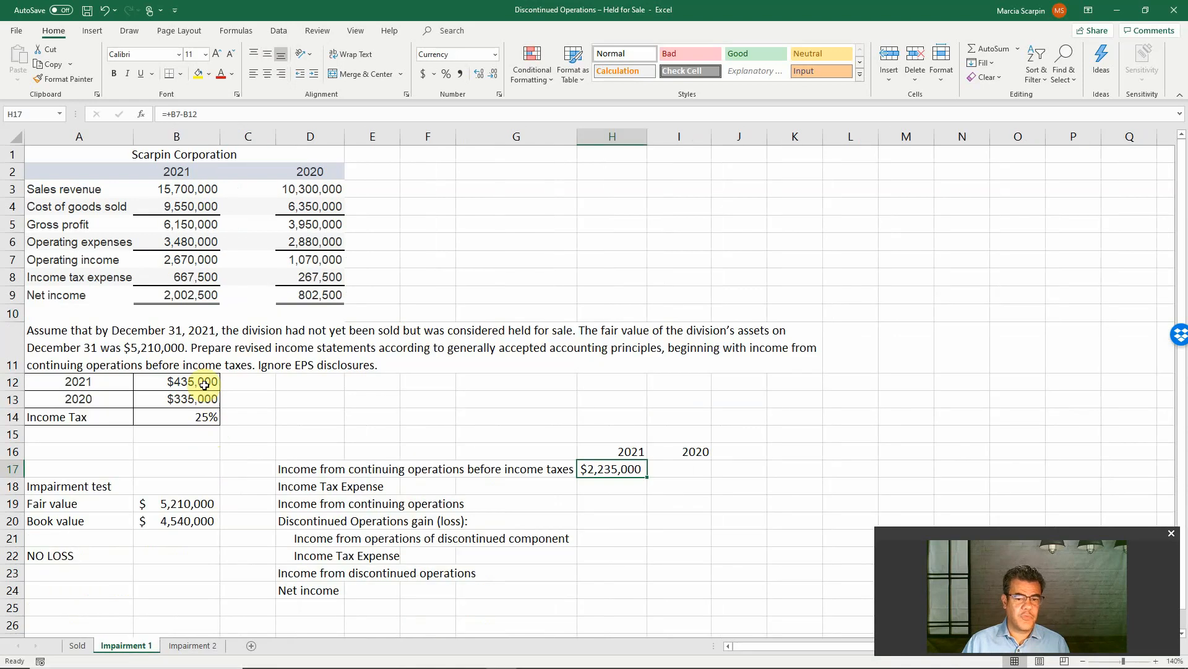
Calculate 2020 income from continuing operations before income taxes in I17 as D7-B13
left_click(683, 468)
type("+")
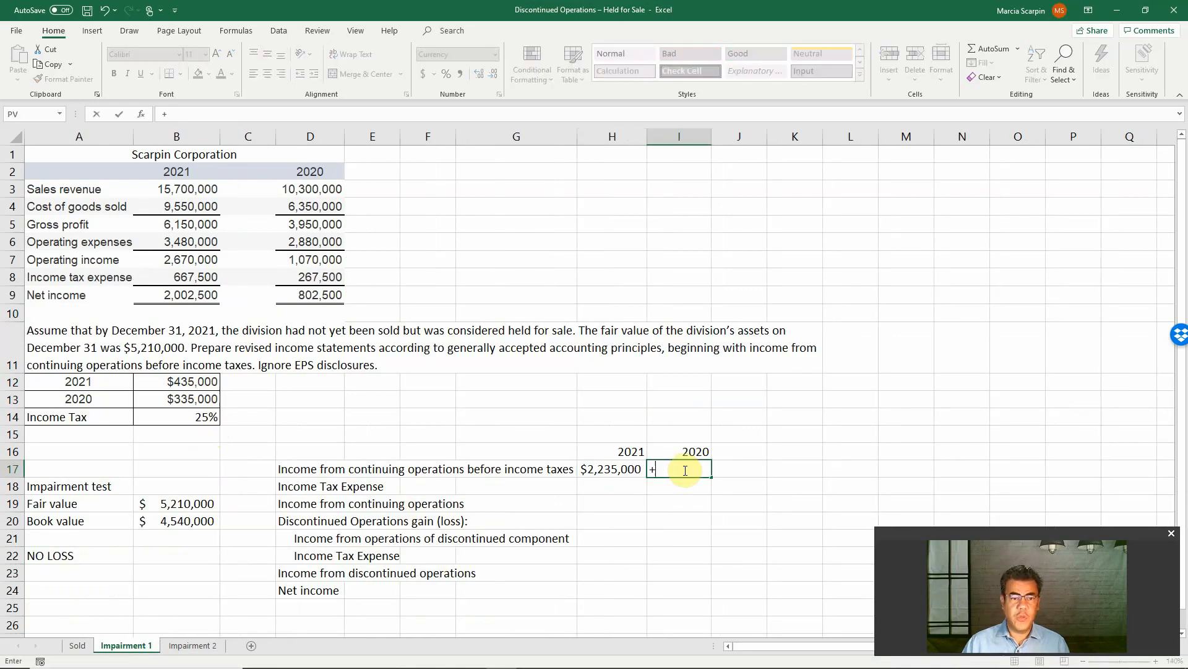
left_click(313, 260)
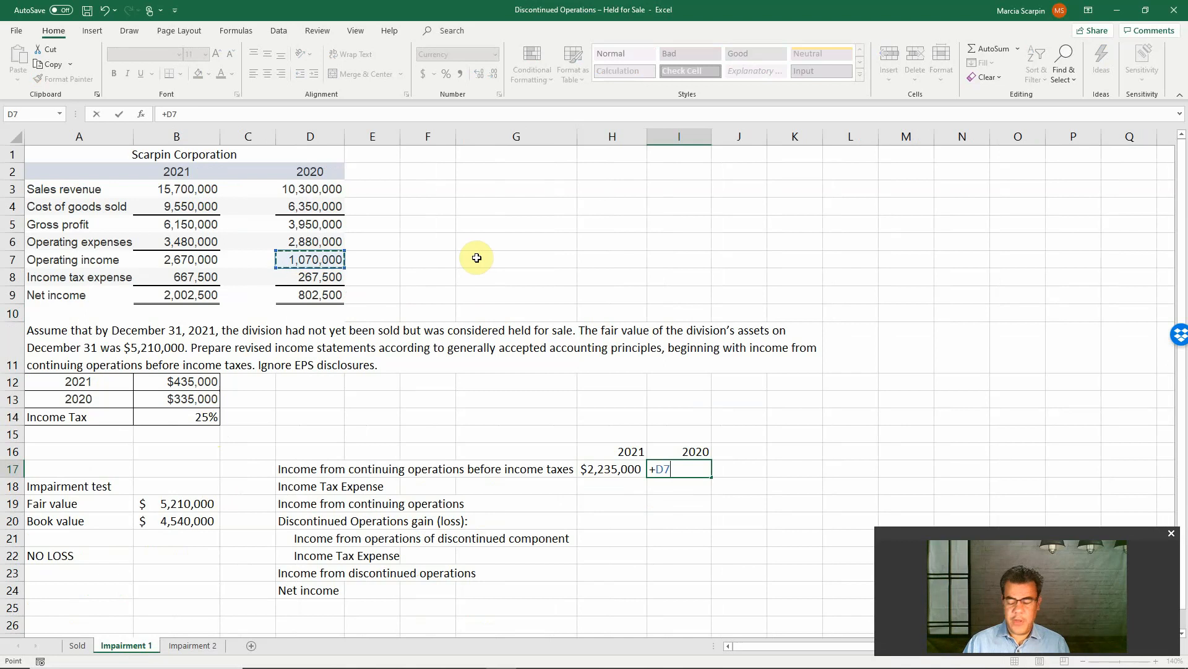
type("-")
left_click(177, 397)
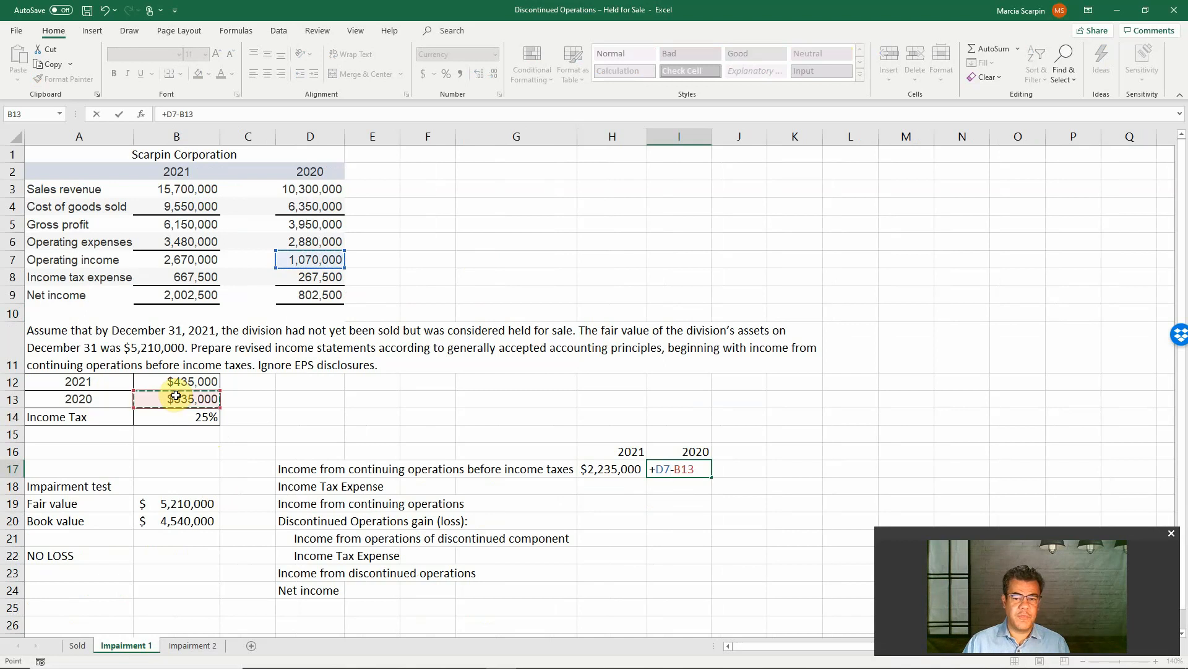
key("Return")
Calculate income tax expense on continuing operations as -H17*B14 in H18 for 2021 and -I17*B14 in I18 for 2020
key("Left")
type("-")
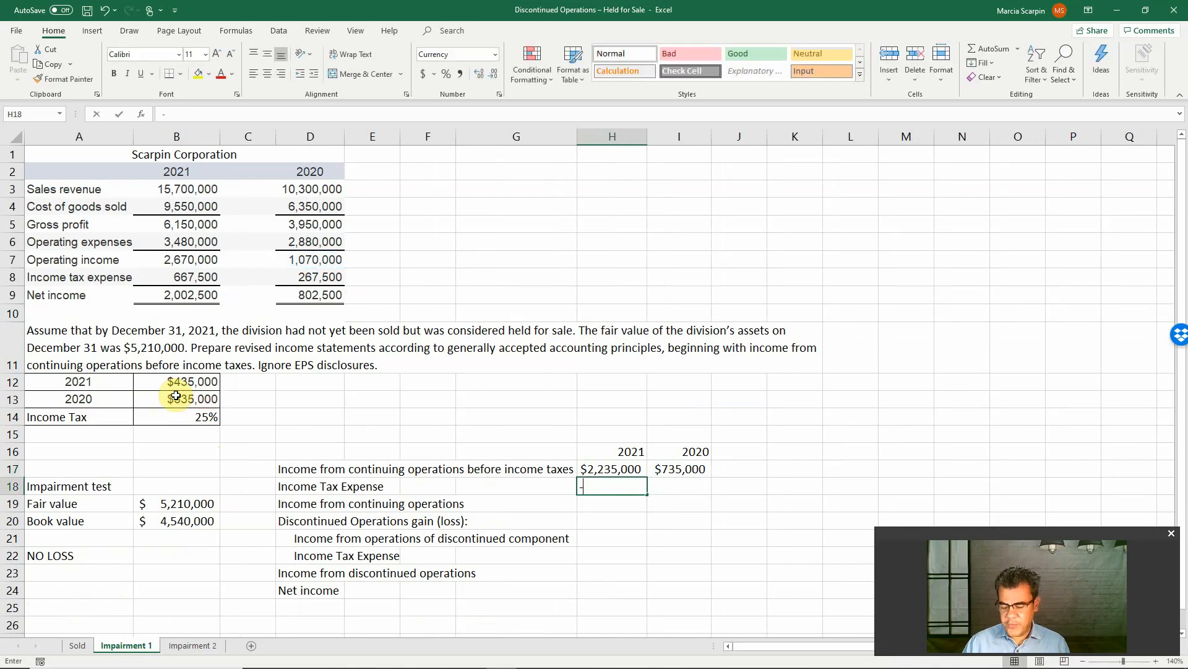
type("H17*")
left_click(177, 419)
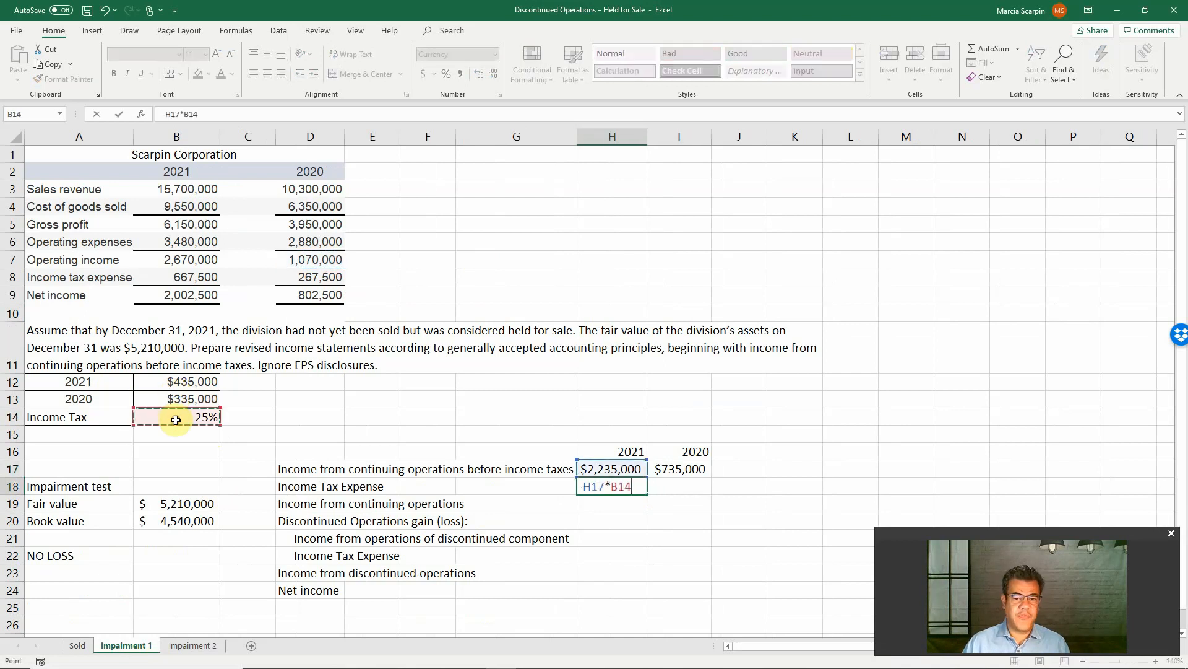
key("Return")
key("Up")
key("Right")
type("-")
key("Up")
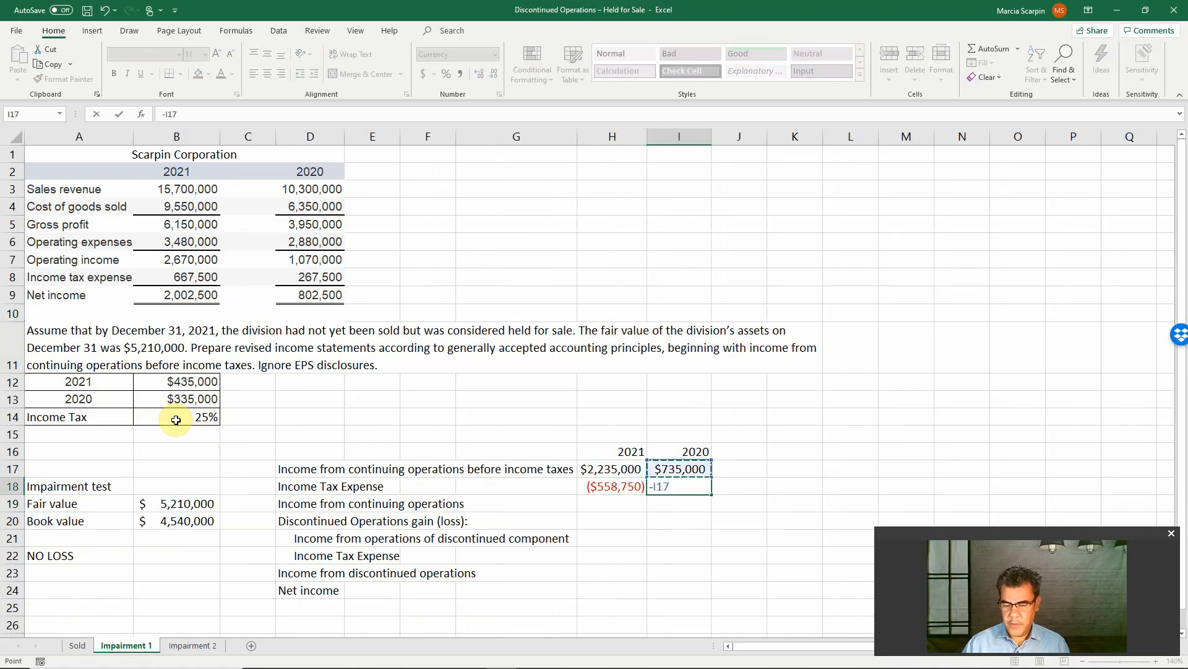
type("*")
left_click(166, 413)
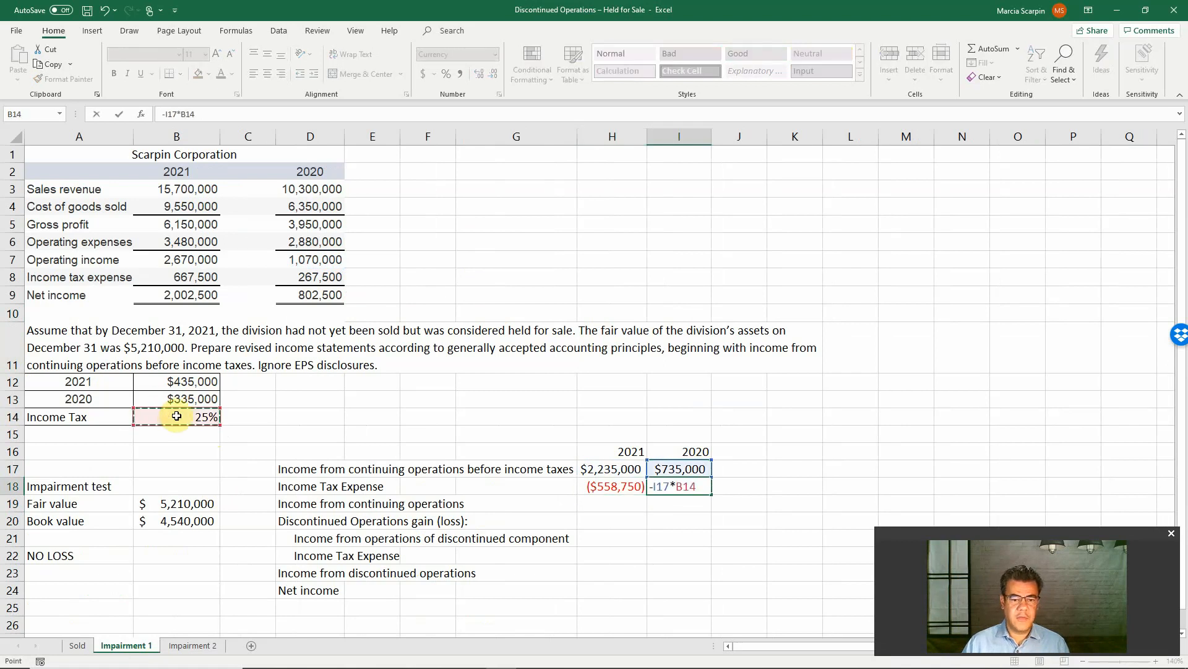
key("Return")
Total income from continuing operations in H19 with =SUM(H17:H18) and copy the formula to I19 for 2020
key("Left")
type("=sum(")
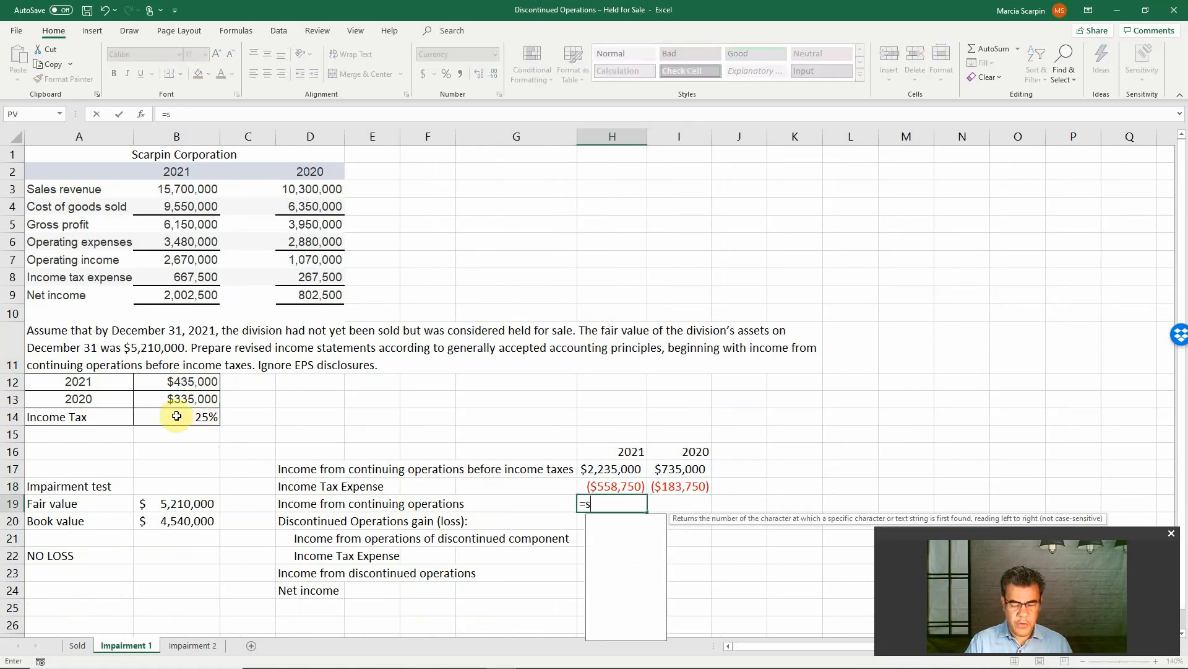
key("Up")
key("shift+Up")
key("ctrl+Return")
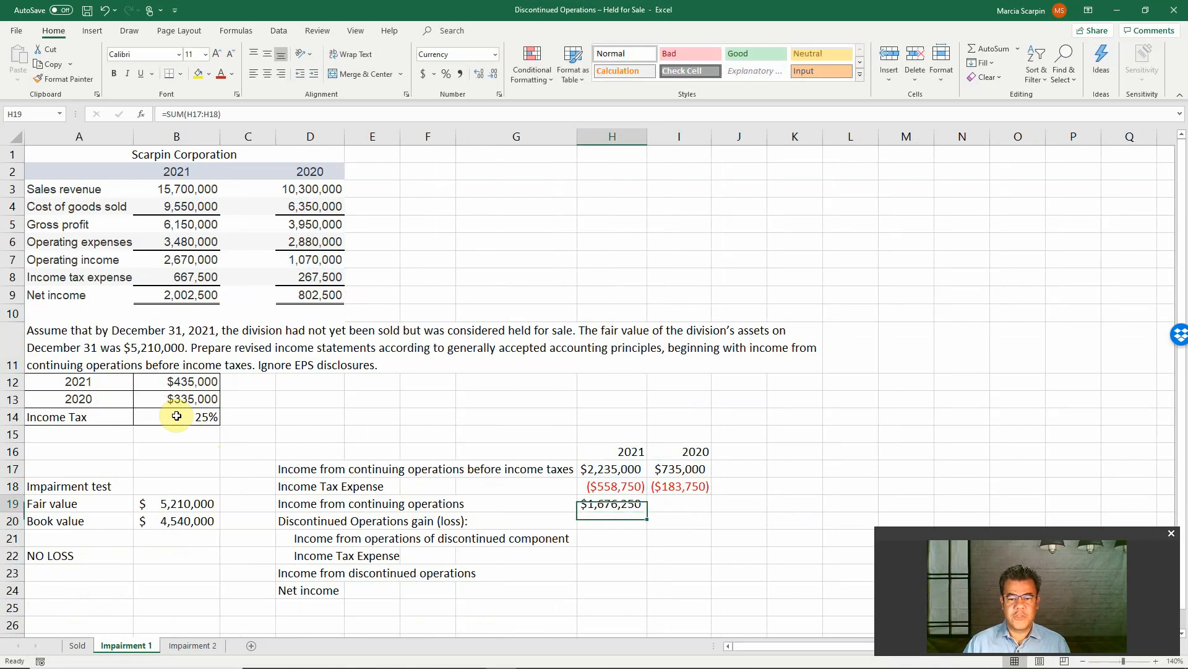
key("Right")
key("ctrl+r")
Link the 2021 income from operations of the discontinued component in H21 to B12
key("Down")
key("Down")
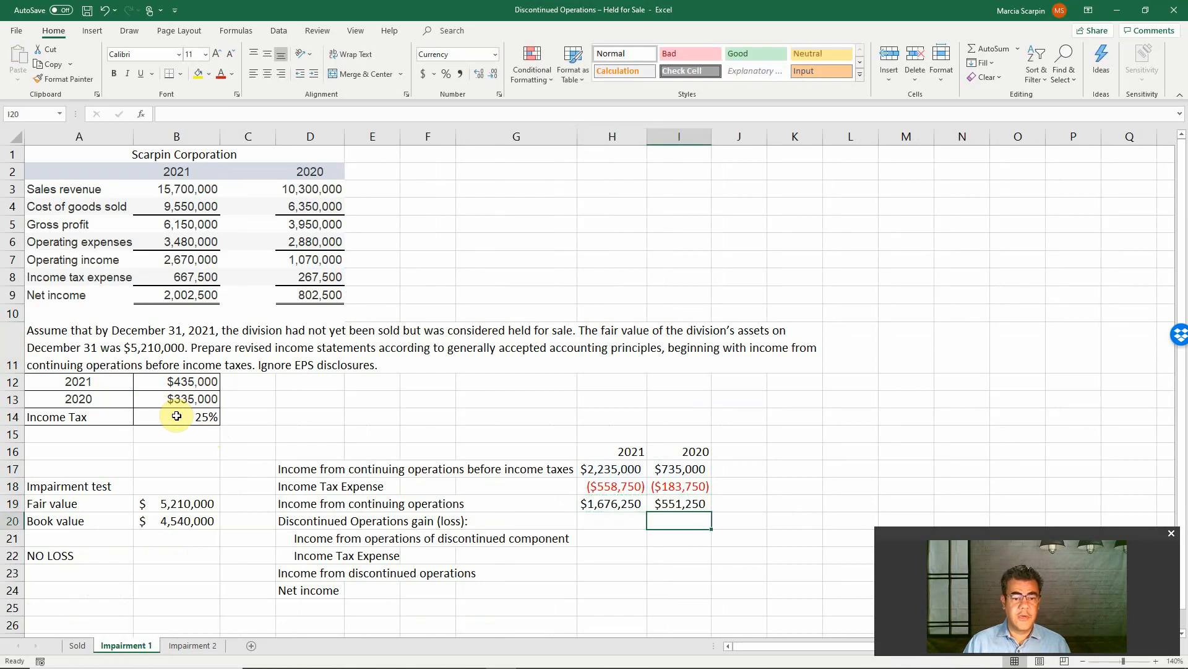
key("Left")
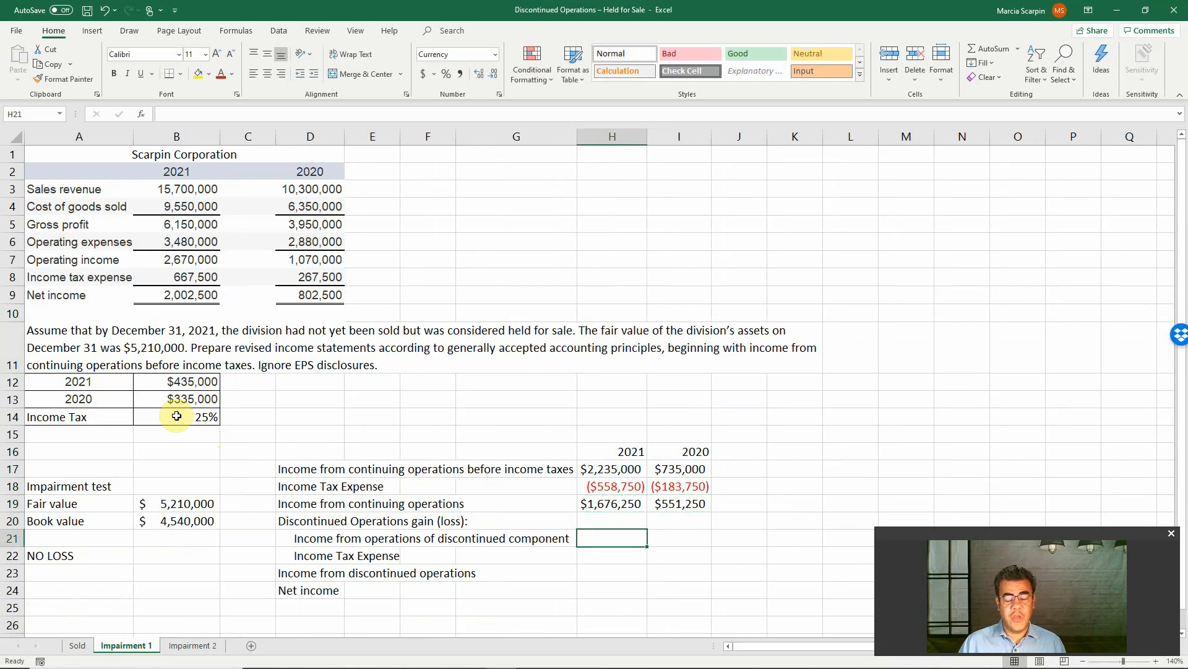
type("+")
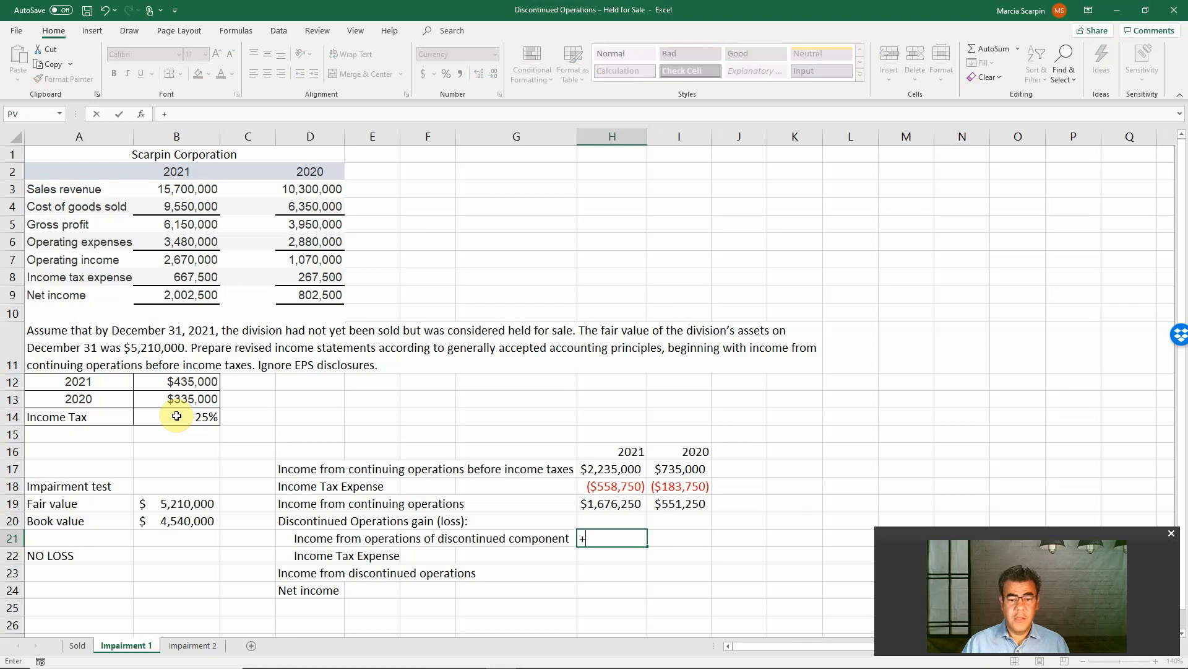
left_click(203, 383)
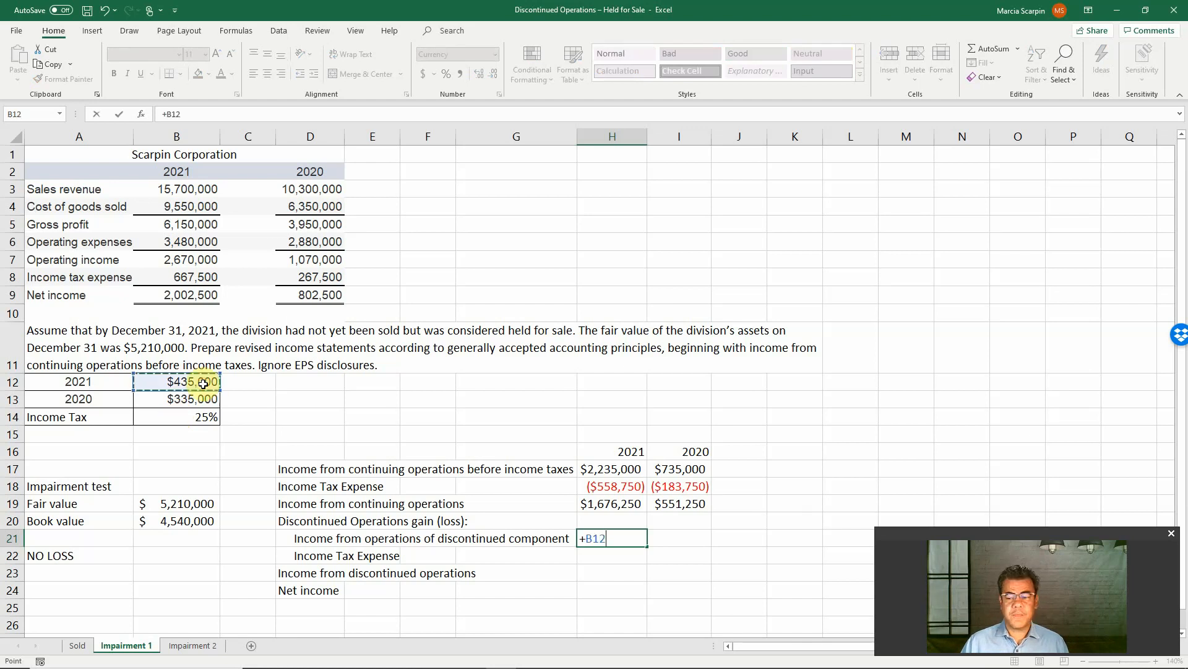
key("Return")
Link the 2020 income from operations of the discontinued component in I21 to B13
key("Up")
key("Right")
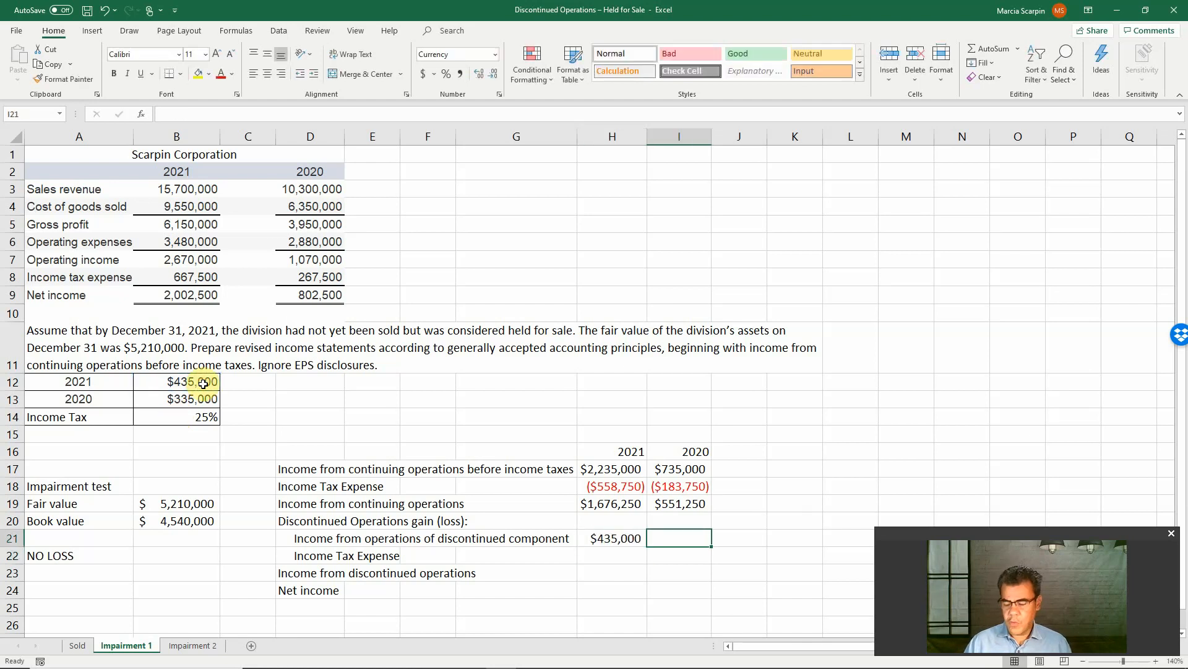
type("+")
left_click(173, 388)
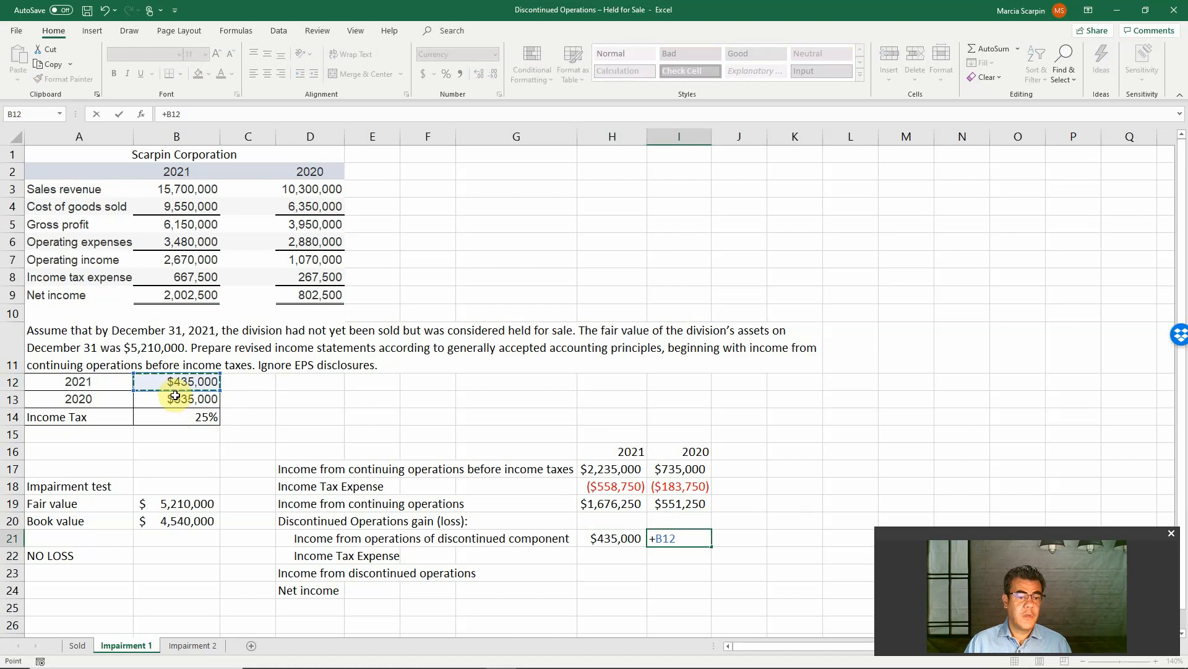
left_click(175, 396)
key("Return")
key("Up")
key("Left")
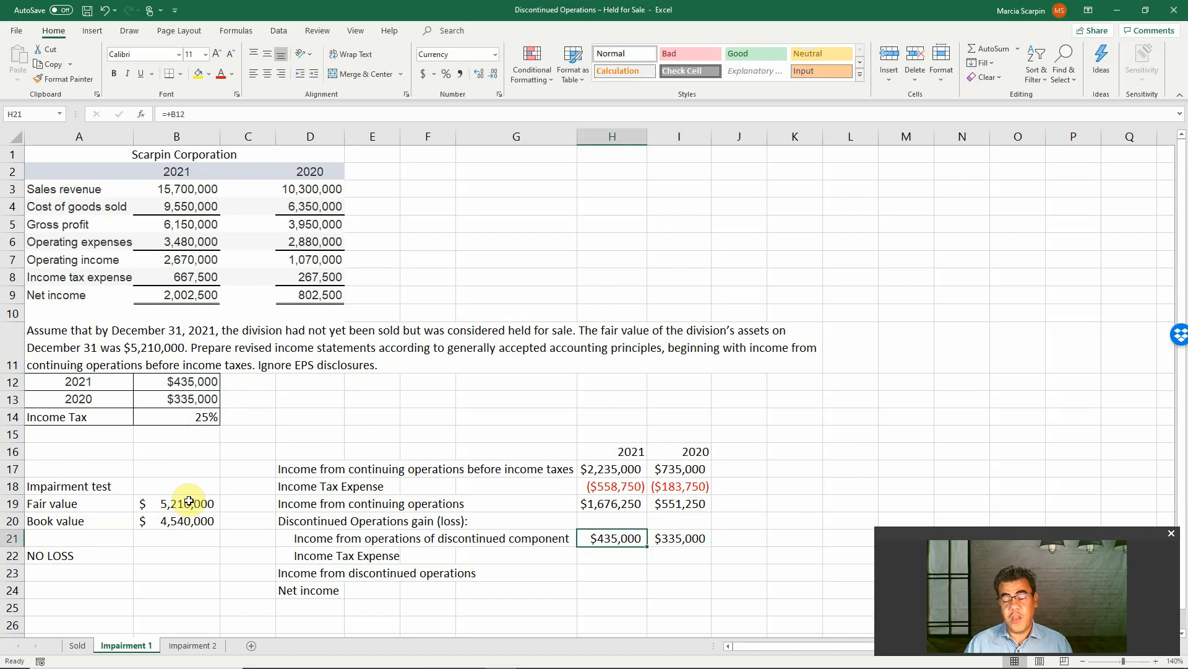
Calculate the 2021 income tax expense on the discontinued component in H22 as -H21*B14
left_click(610, 553)
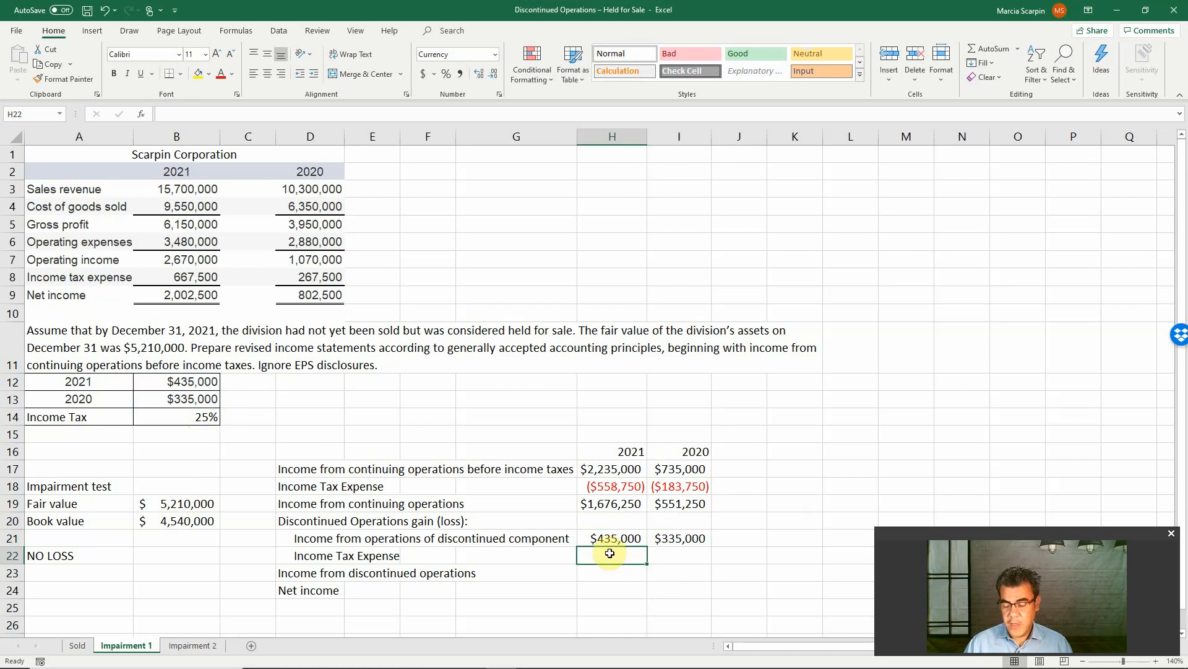
type("-")
left_click(610, 538)
type("*")
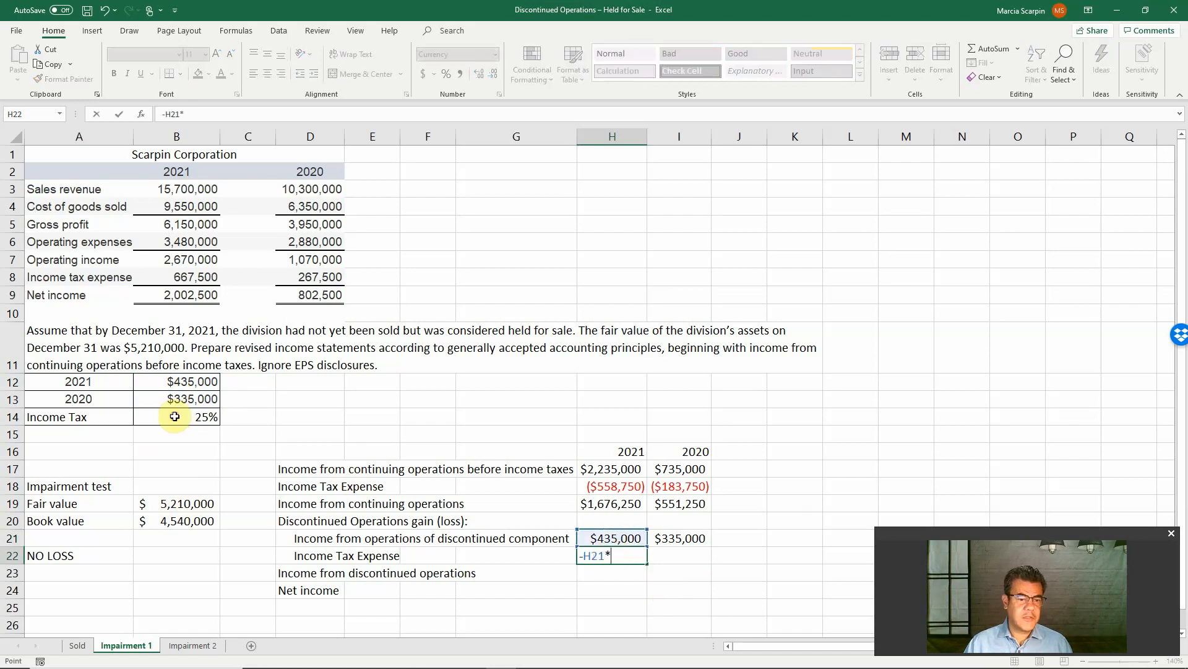
left_click(175, 416)
key("ctrl+Return")
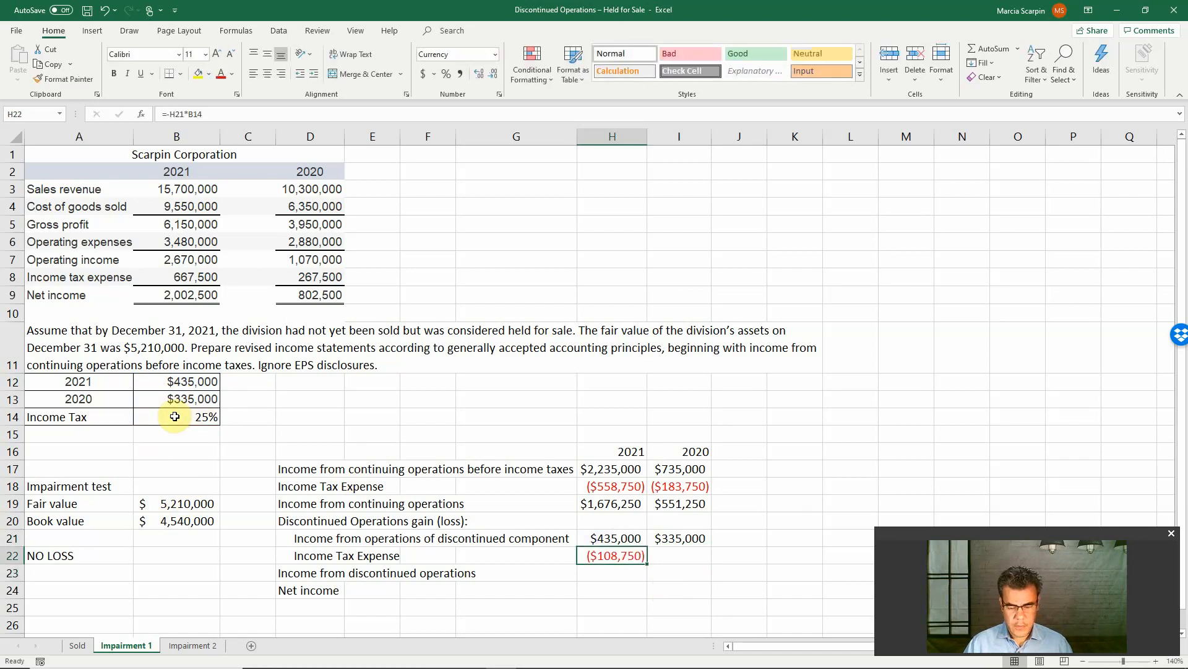
Calculate the 2020 income tax expense on the discontinued component in I22 as -I21*B14
key("Right")
type("-")
key("Up")
type("*")
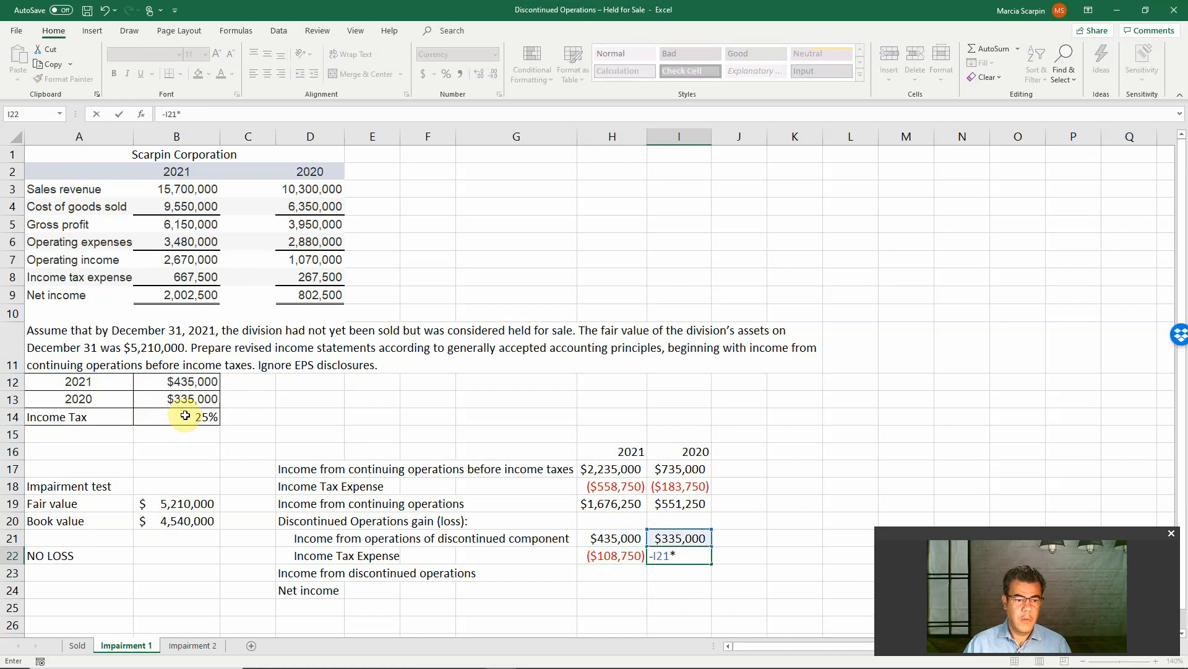
left_click(185, 415)
key("Return")
Total income from discontinued operations in H23 with =SUM(H21:H22) and copy the formula to I23 for 2020
key("Left")
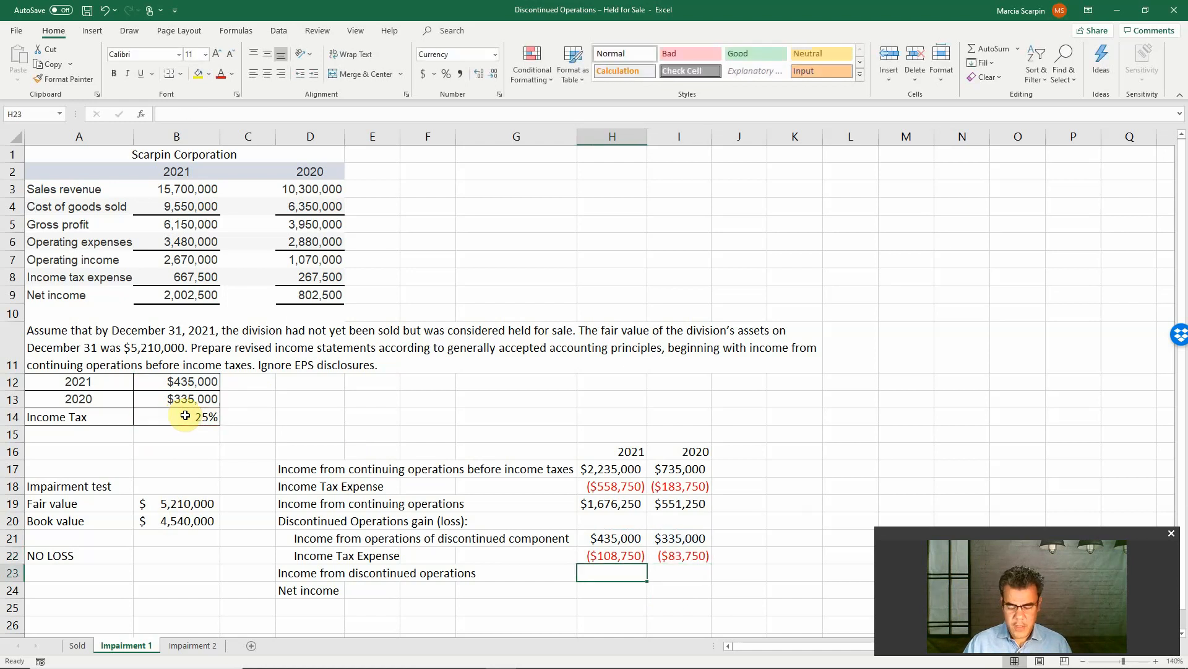
type("=su")
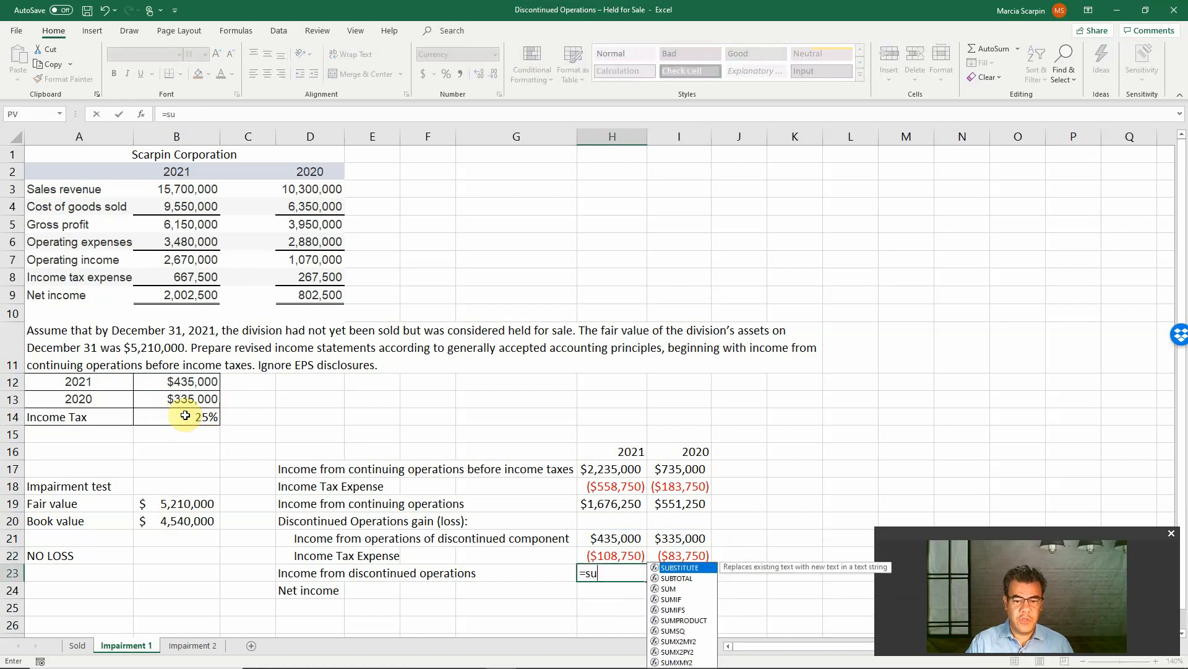
type("m(")
key("Up")
key("shift+Up")
key("Return")
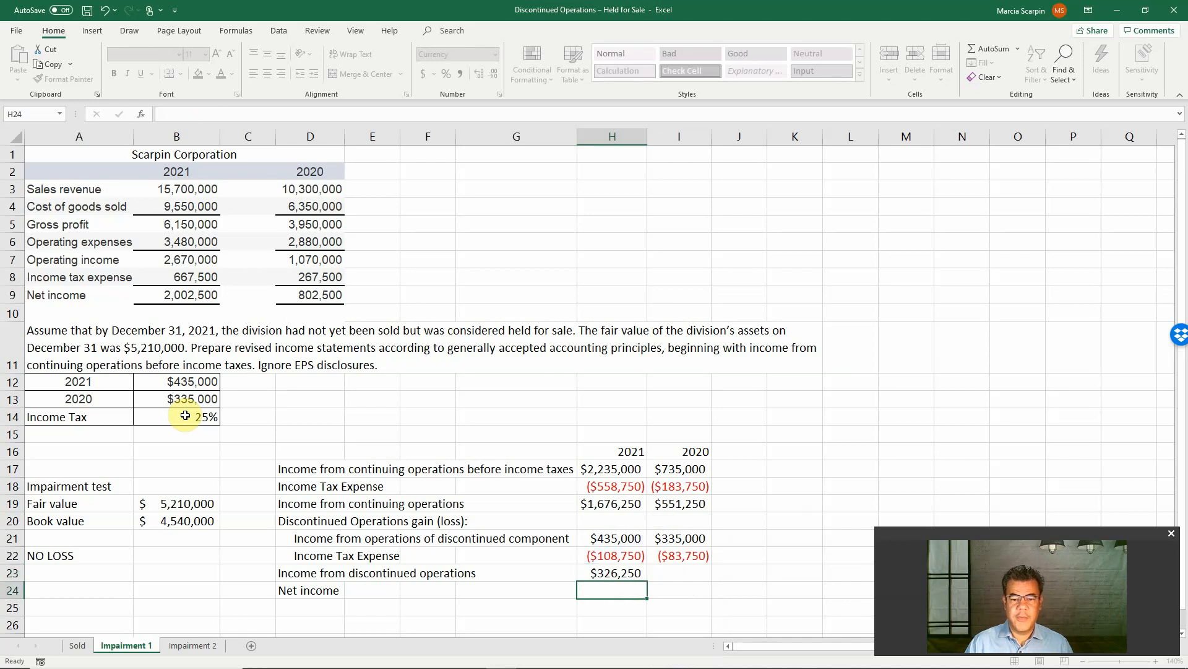
key("Up")
key("ctrl+c")
key("Right")
key("Return")
Calculate 2021 net income in H24 as H19+H23 and copy the formula to I24 for 2020
key("Down")
key("Left")
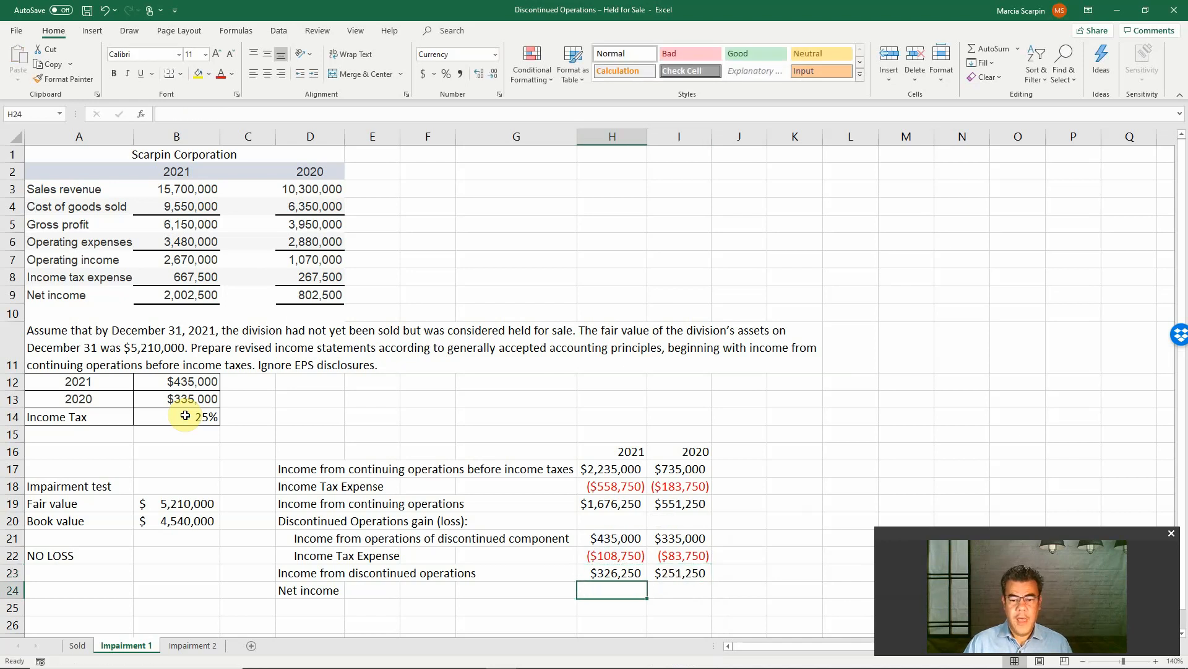
left_click(625, 507)
type("+")
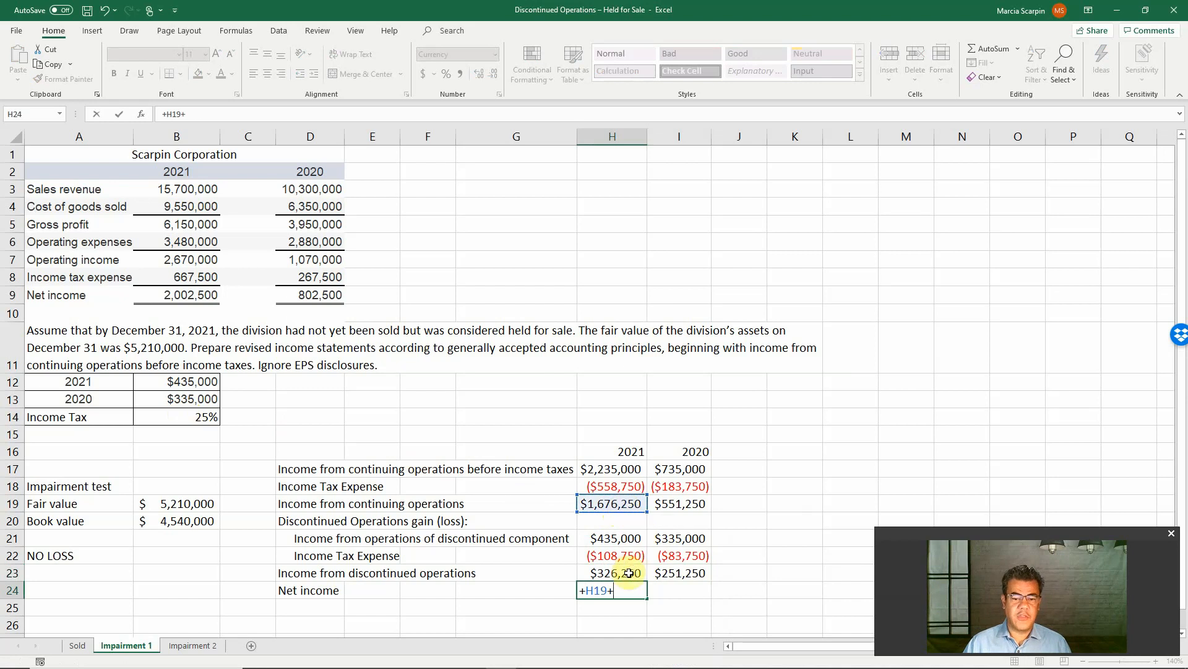
left_click(644, 568)
key("Return")
key("Up")
key("ctrl+c")
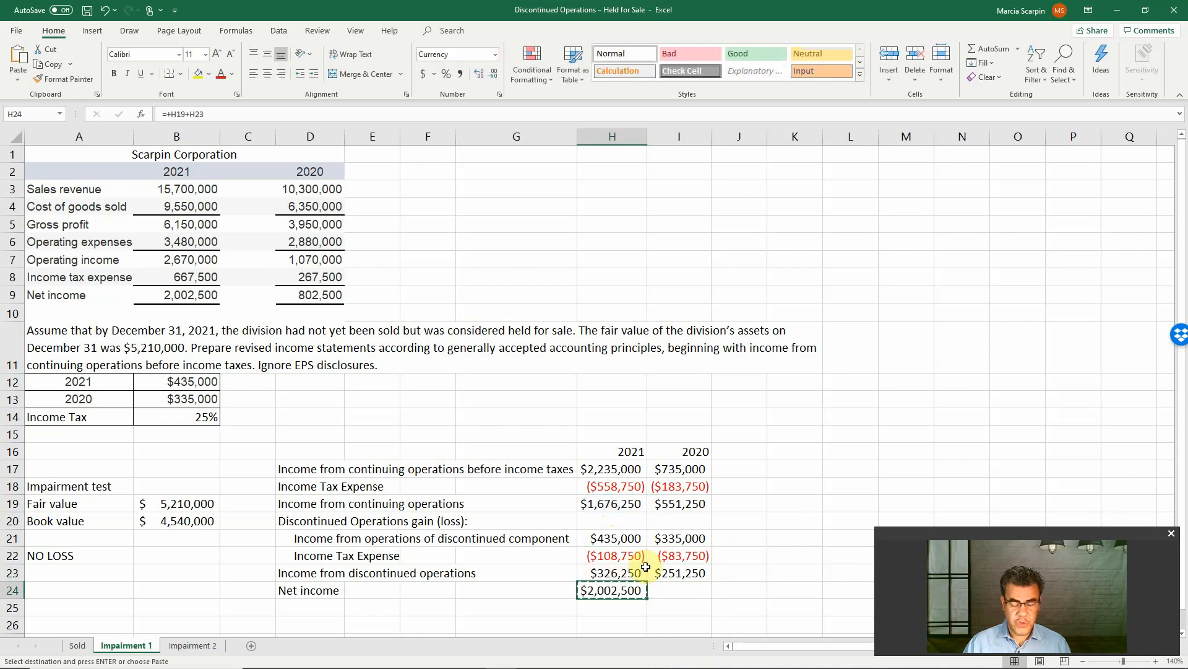
key("Right")
key("Return")
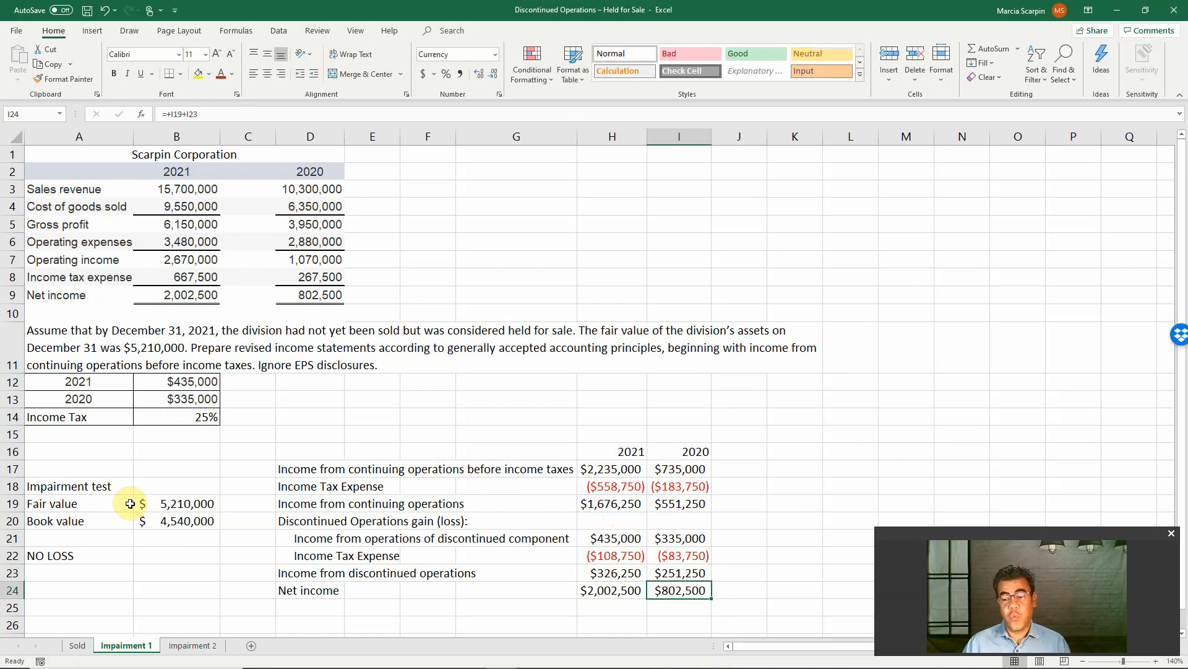
Move the NO LOSS note from A22 to B21 under the book value and center it
left_click(59, 559)
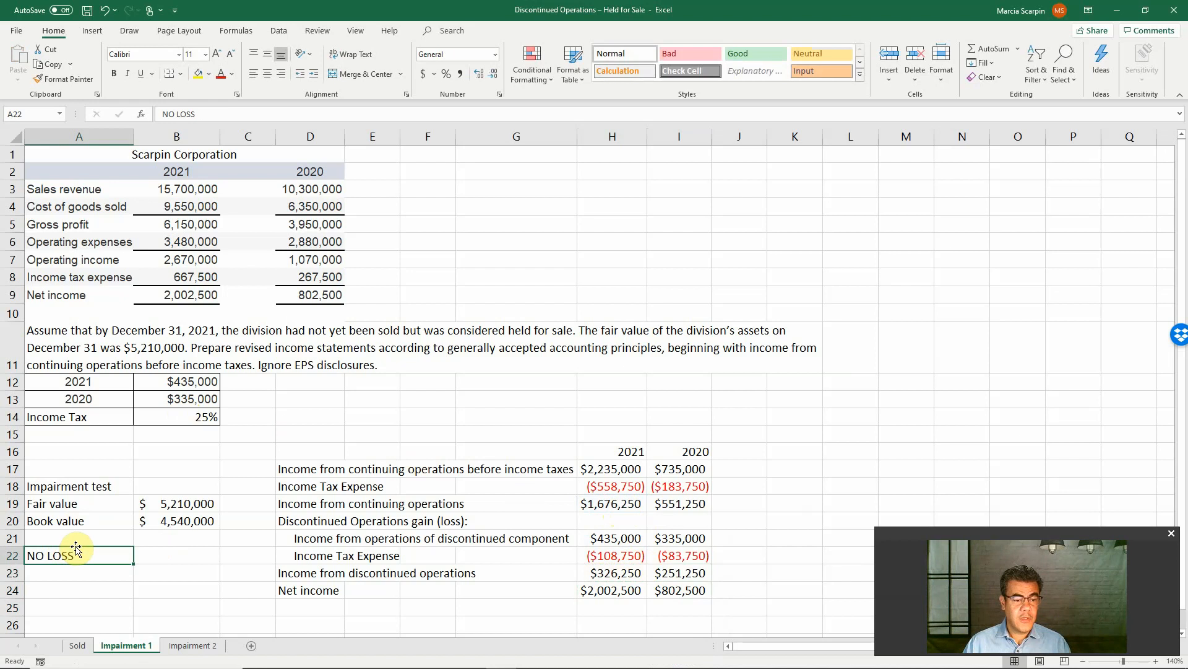
left_click_drag(75, 546, 169, 539)
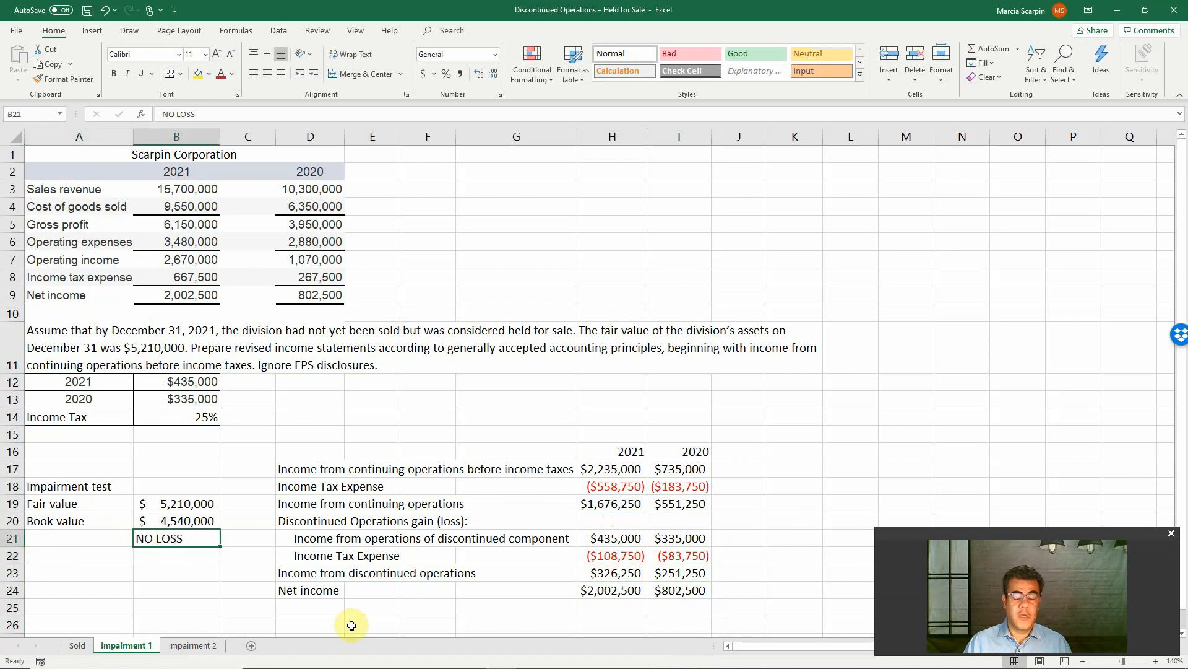
left_click(267, 75)
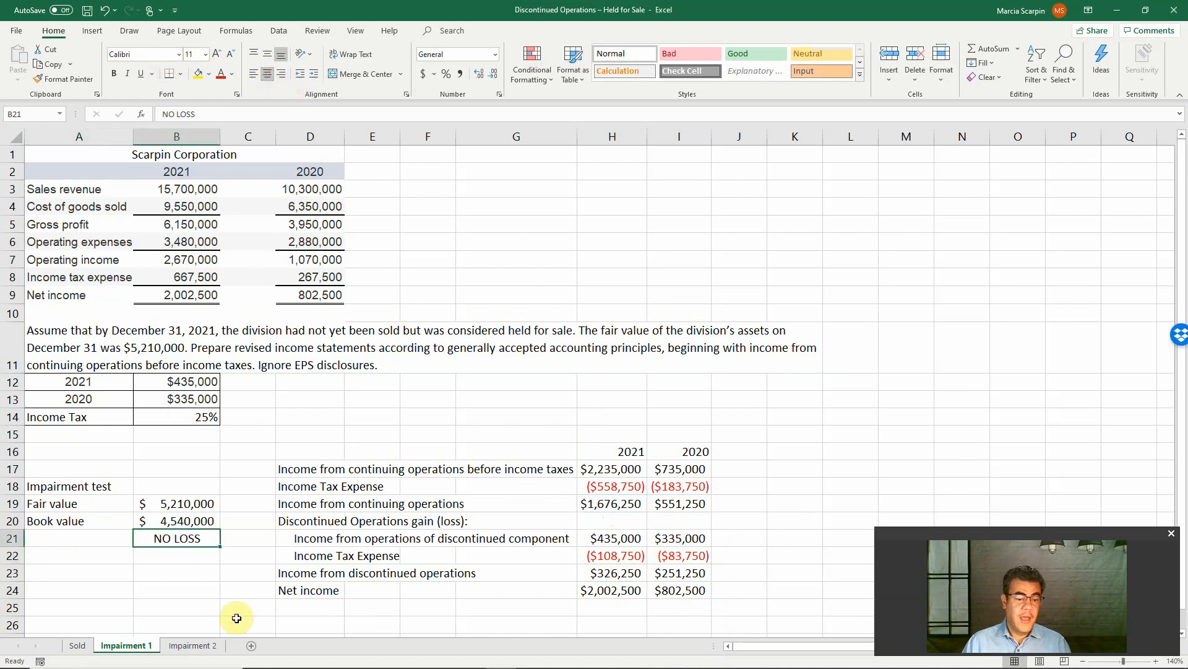
On the Impairment 2 sheet, autofit columns H and I and widen columns D and G to fit their amounts and the statement labels
left_click(199, 645)
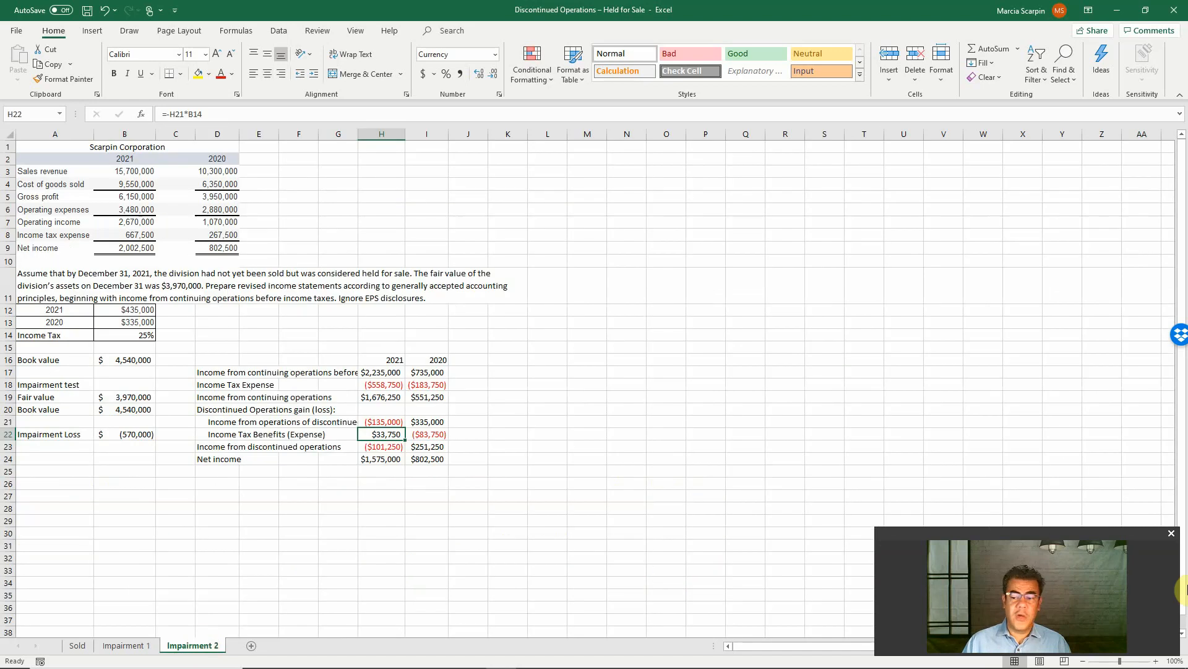
left_click(1155, 661)
left_click(1156, 661)
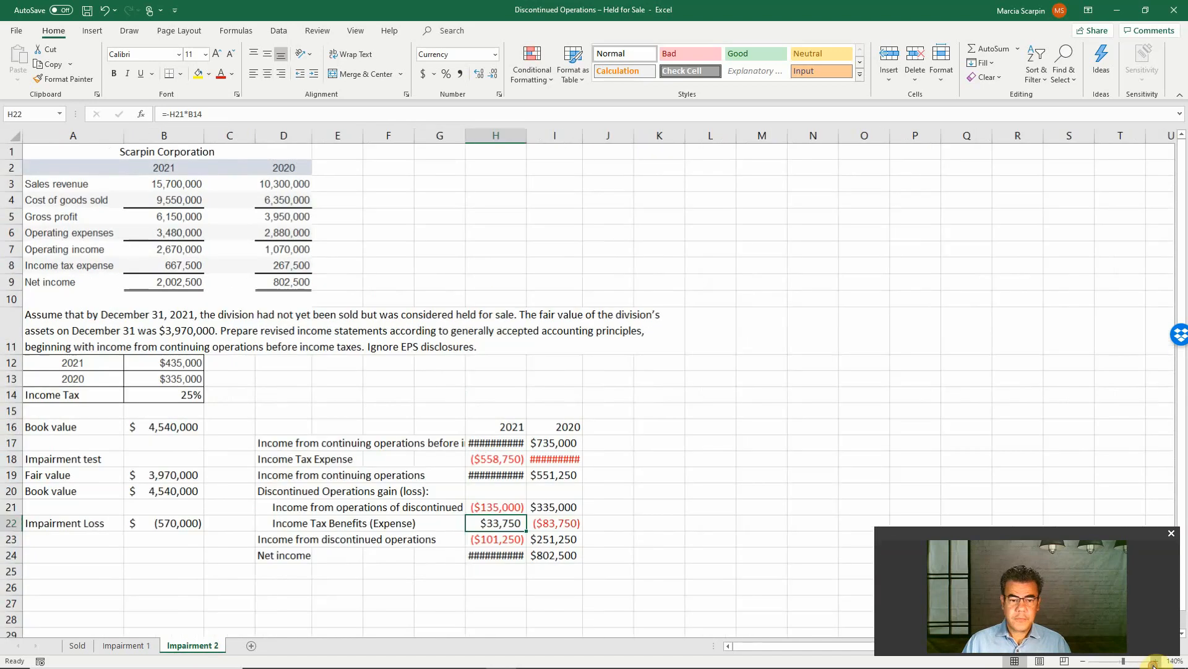
left_click(1155, 661)
double_click(570, 131)
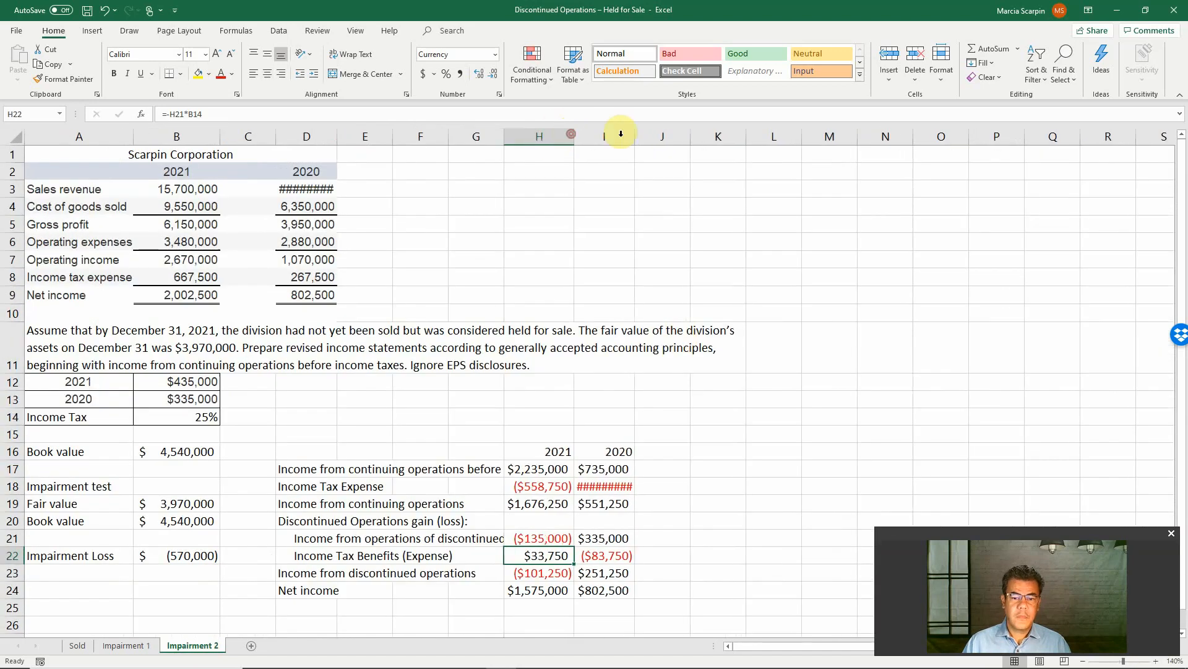
left_click(637, 136)
double_click(637, 136)
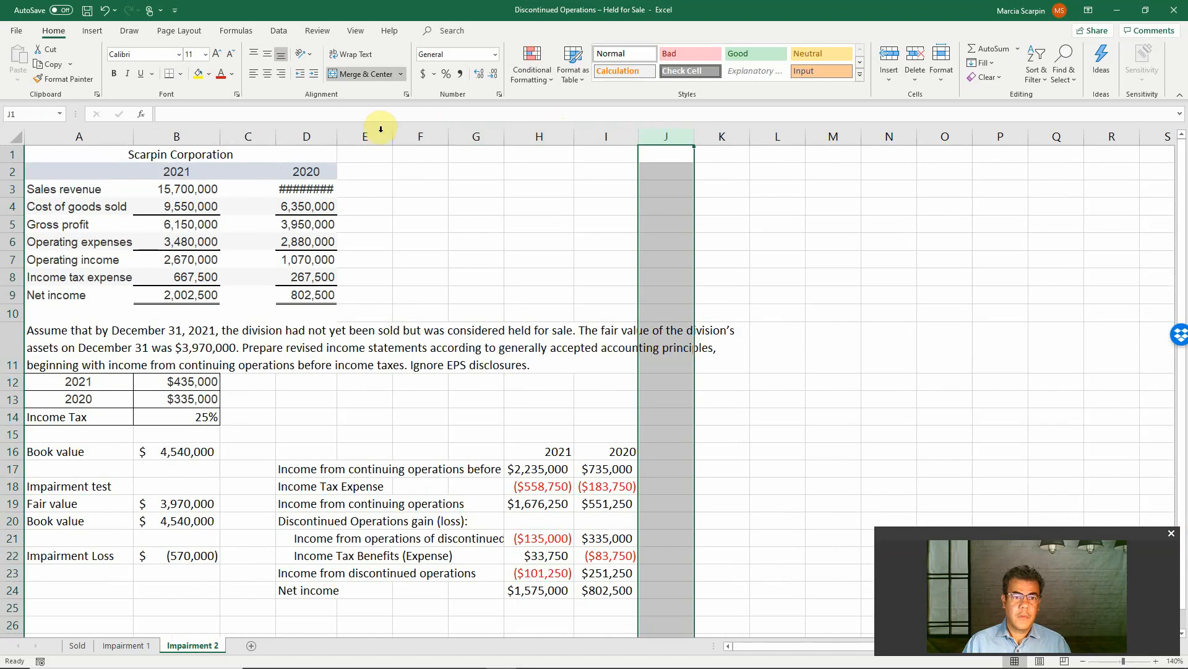
left_click_drag(338, 136, 348, 136)
left_click(549, 189)
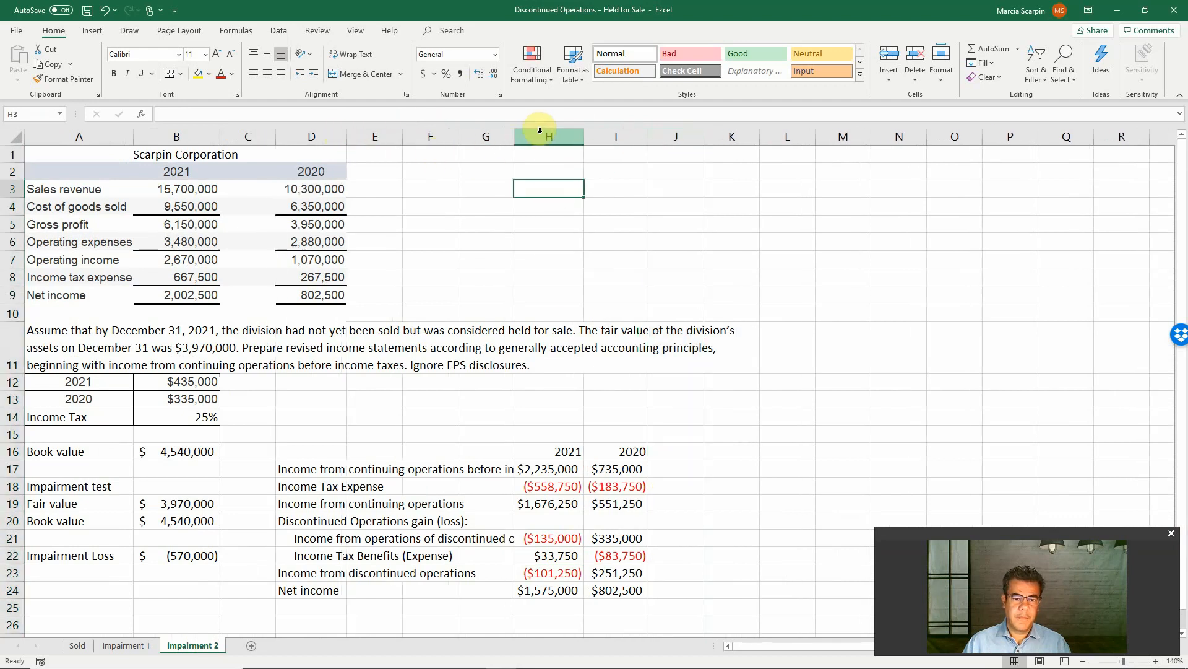
left_click_drag(514, 137, 594, 136)
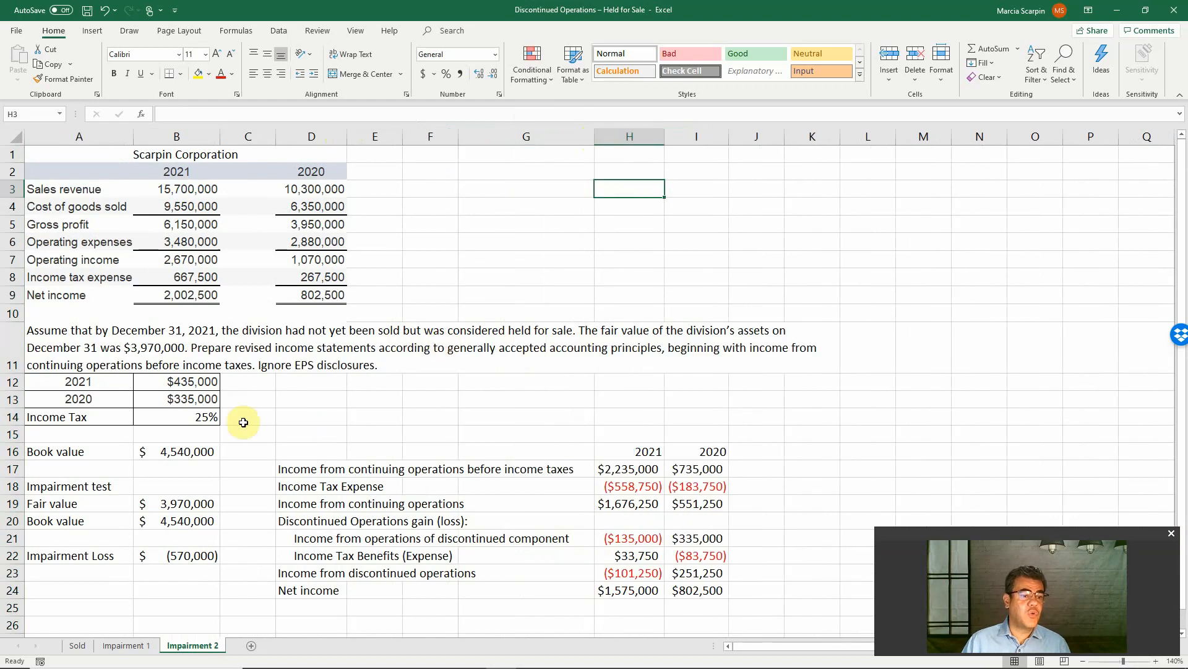
Move the book value from B16 to B20, replacing the existing content, and delete the Book value label in A16
left_click(182, 453)
left_click_drag(188, 461, 176, 527)
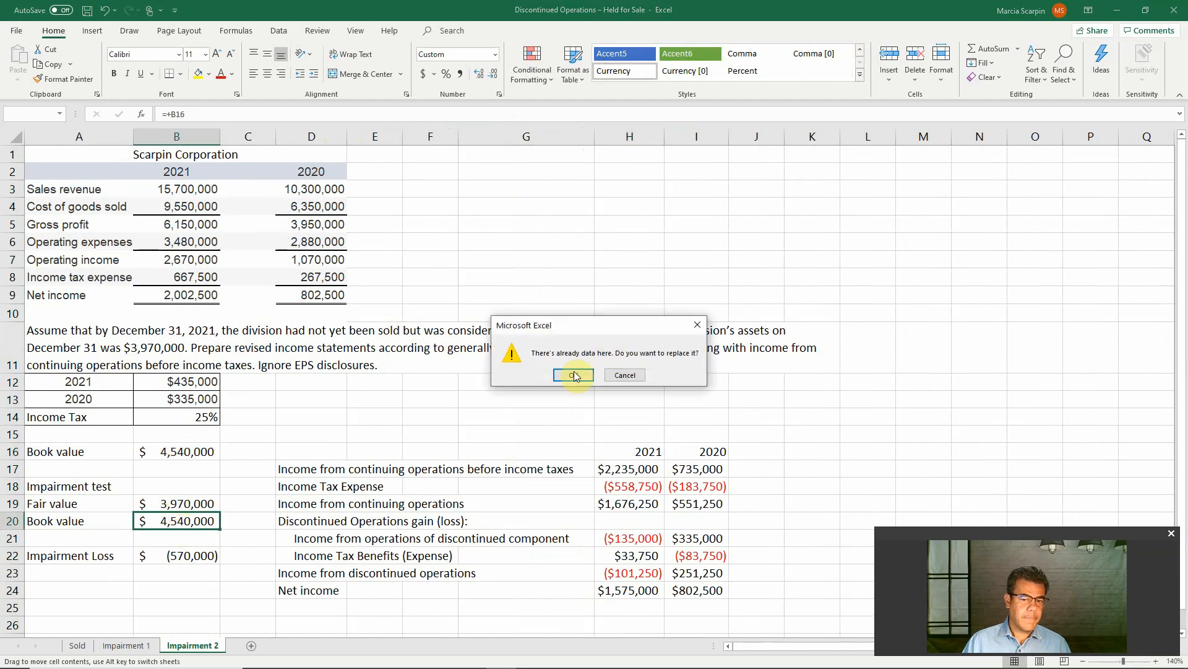
left_click(566, 374)
left_click(89, 442)
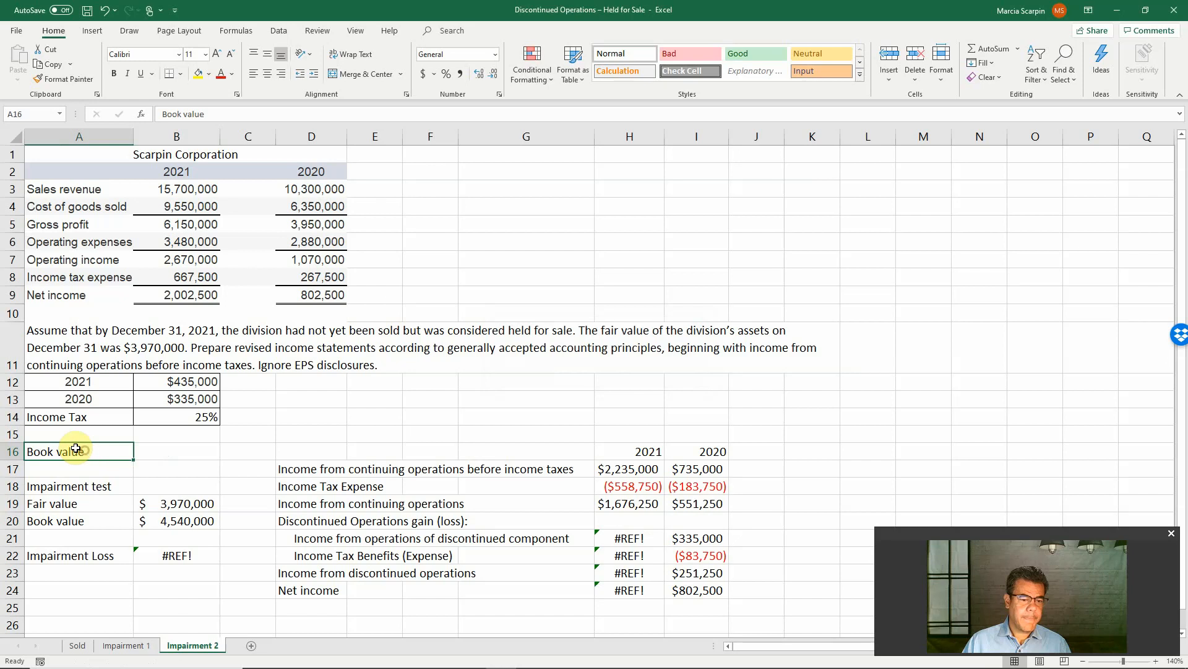
key("Delete")
left_click(175, 554)
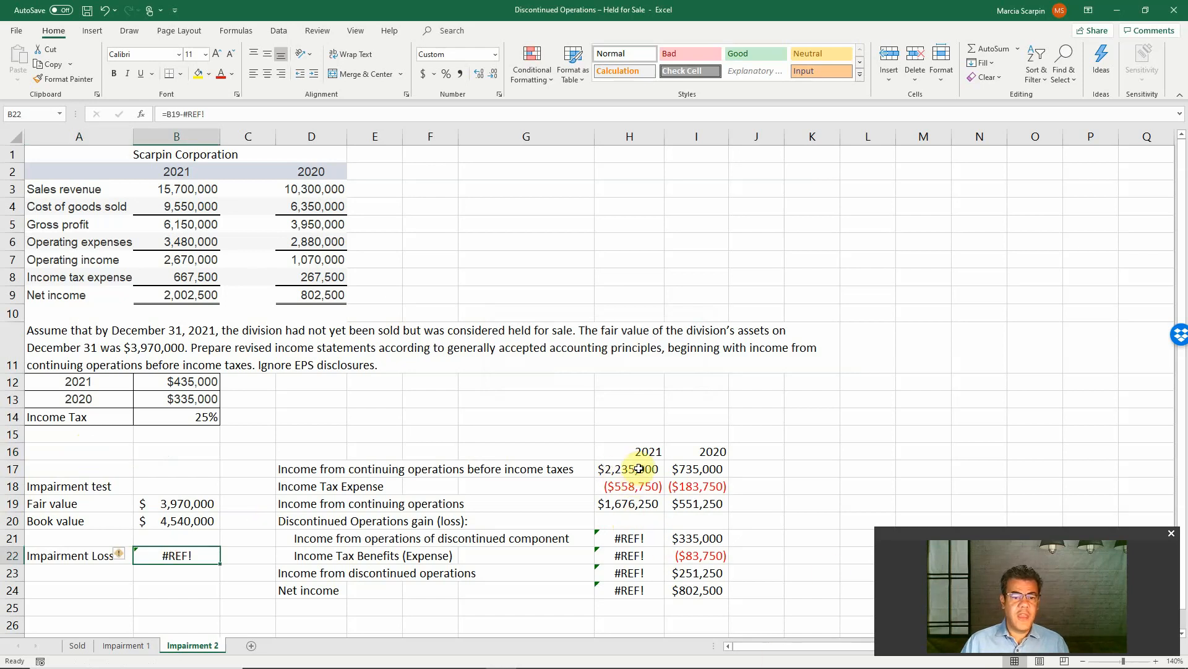
Compare the continuing operations section with the Impairment 1 sheet and clear H21:I22 on the Impairment 2 sheet
left_click_drag(639, 469, 698, 504)
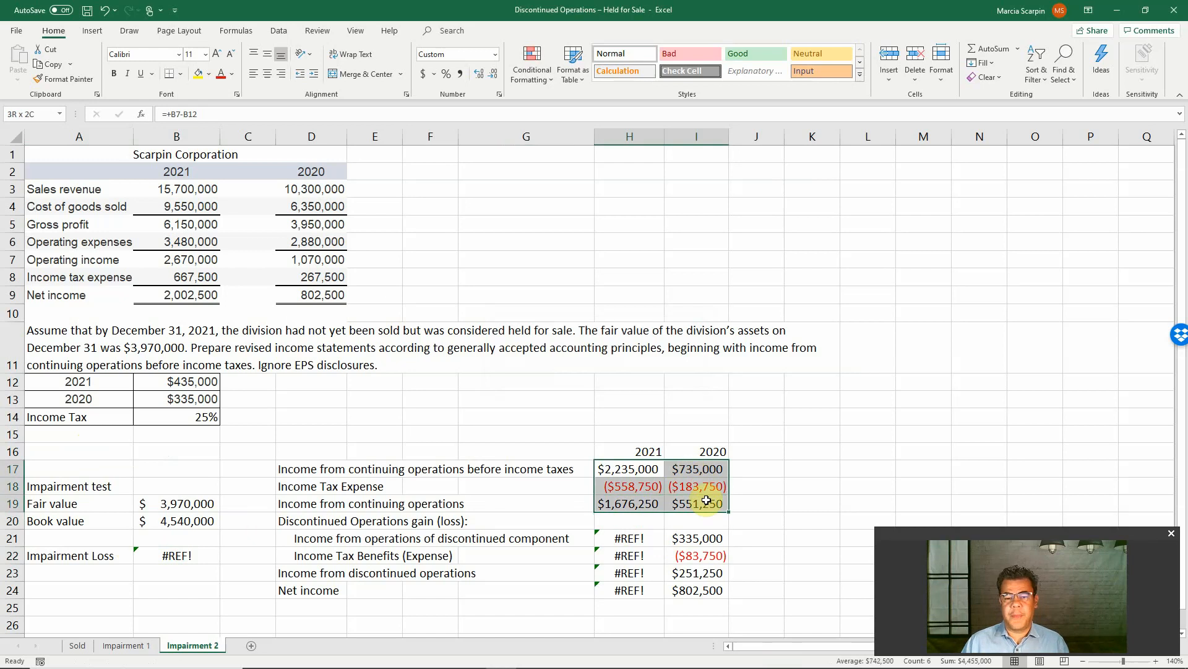
left_click(117, 646)
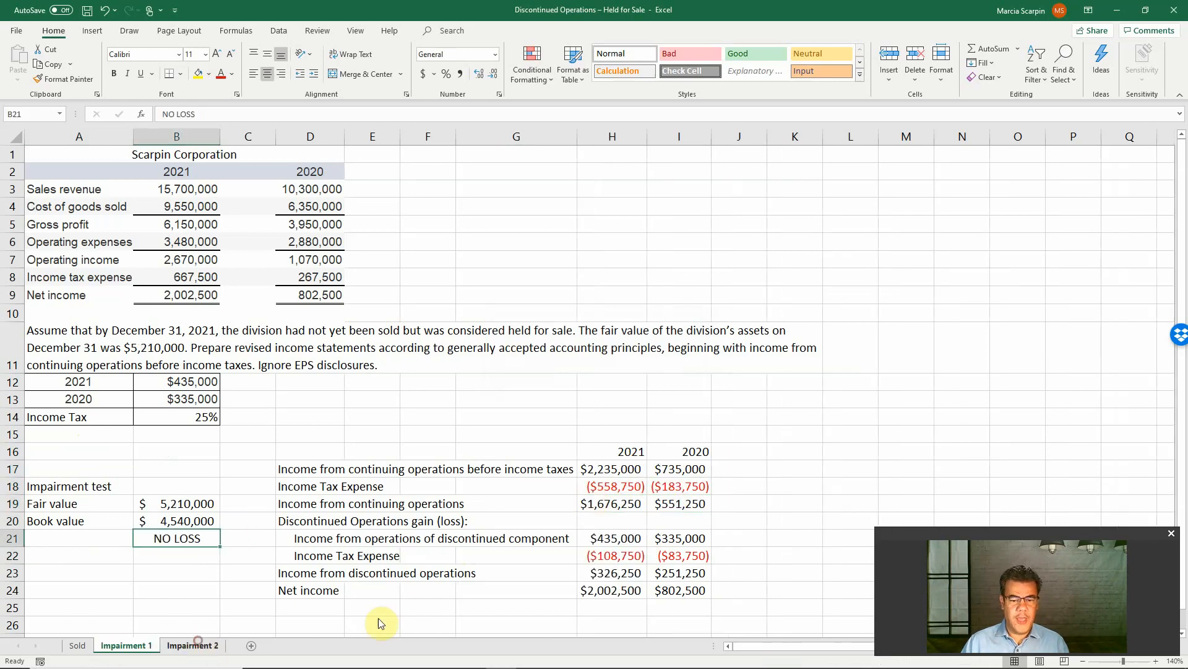
key("ctrl+Page_Down")
left_click_drag(637, 537, 705, 554)
key("Delete")
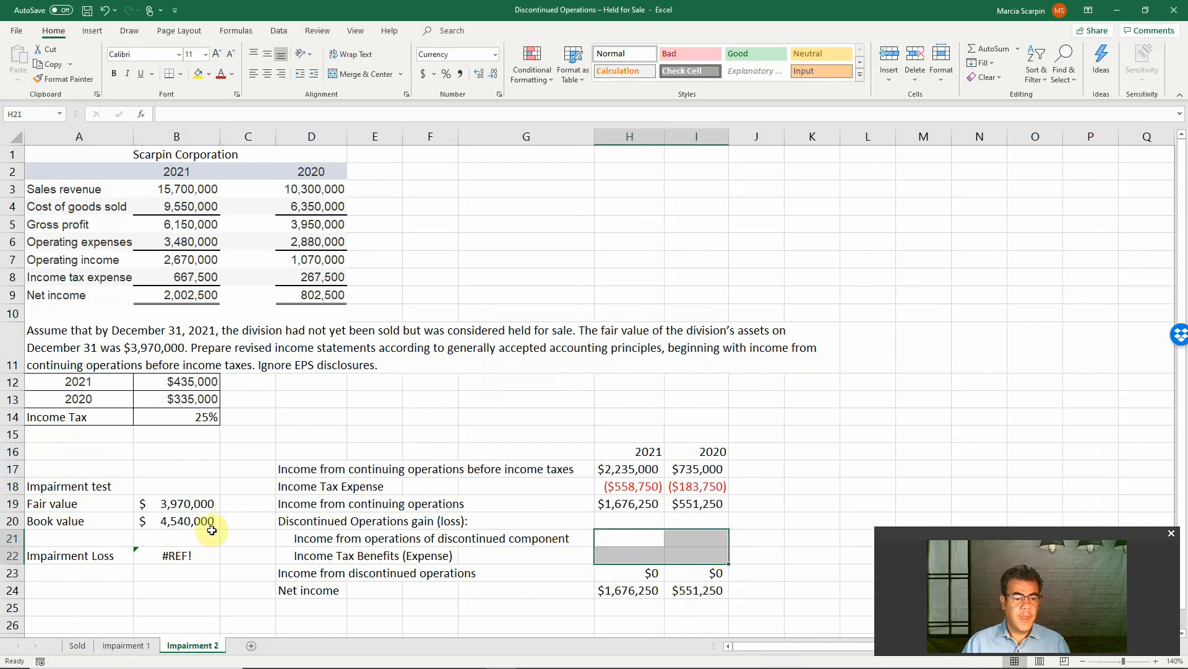
left_click(325, 411)
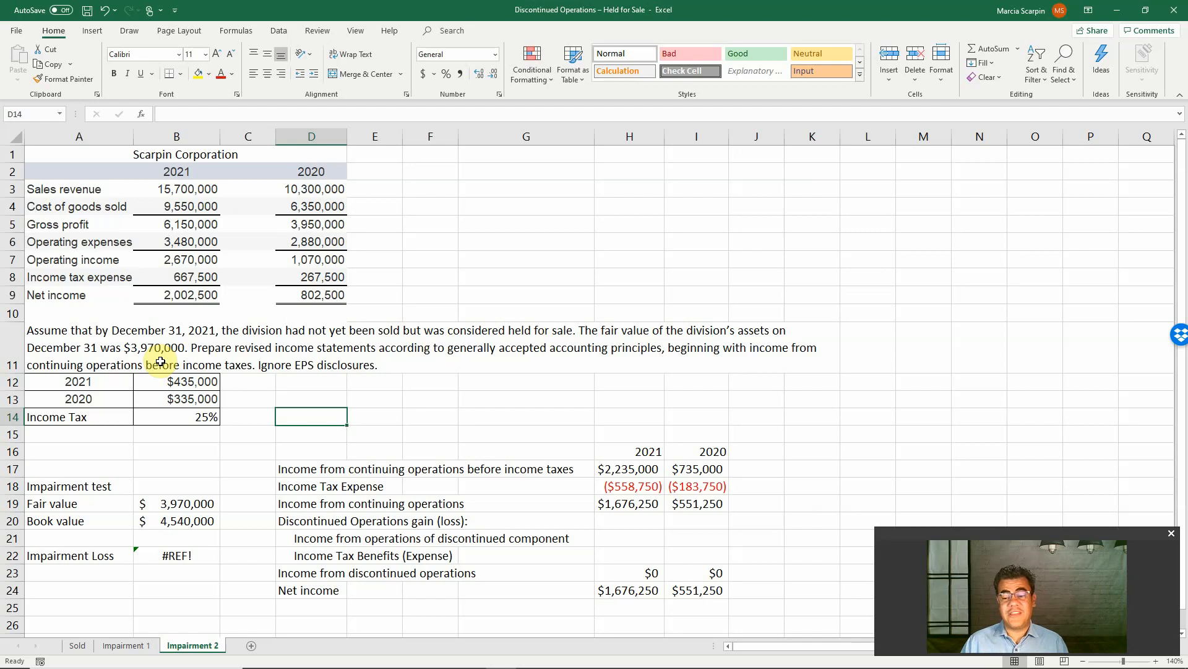
Check the fair value and book value, then replace the broken Impairment Loss formula in B22 with +B19-B20
double_click(200, 504)
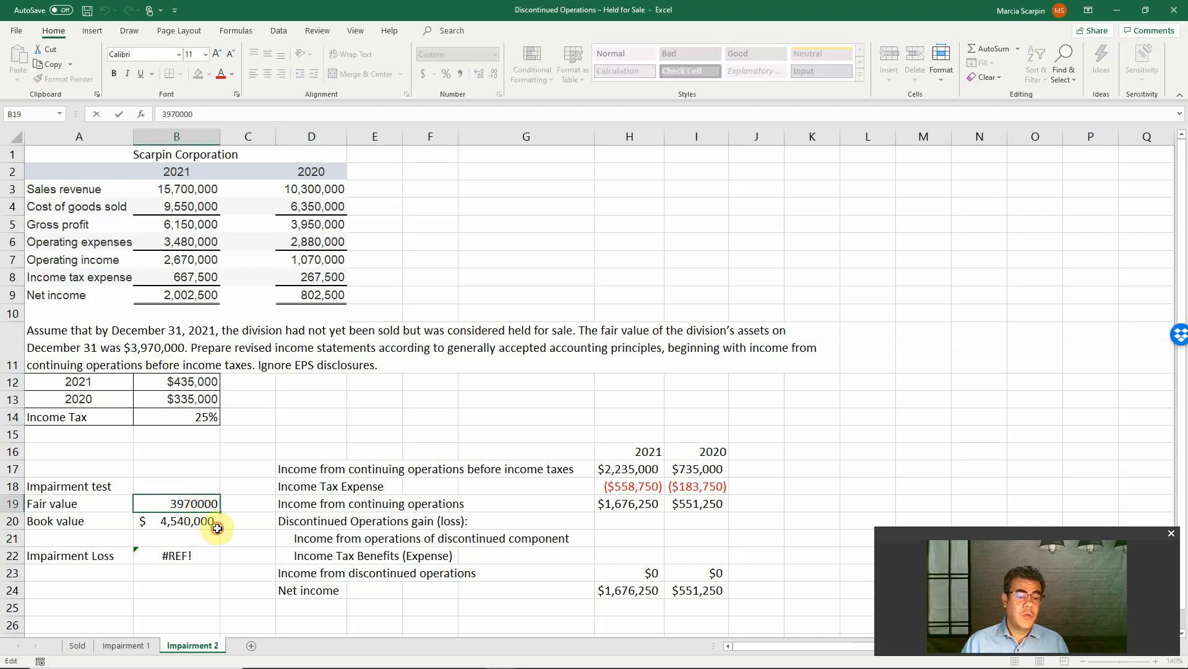
left_click(193, 515)
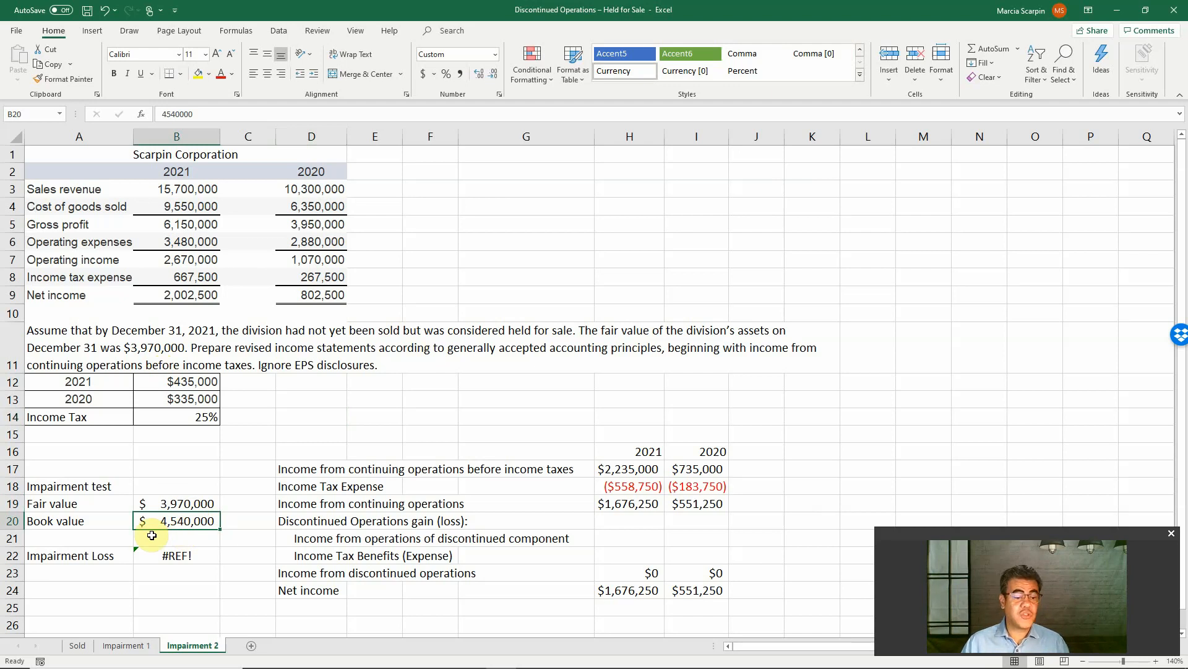
left_click(164, 553)
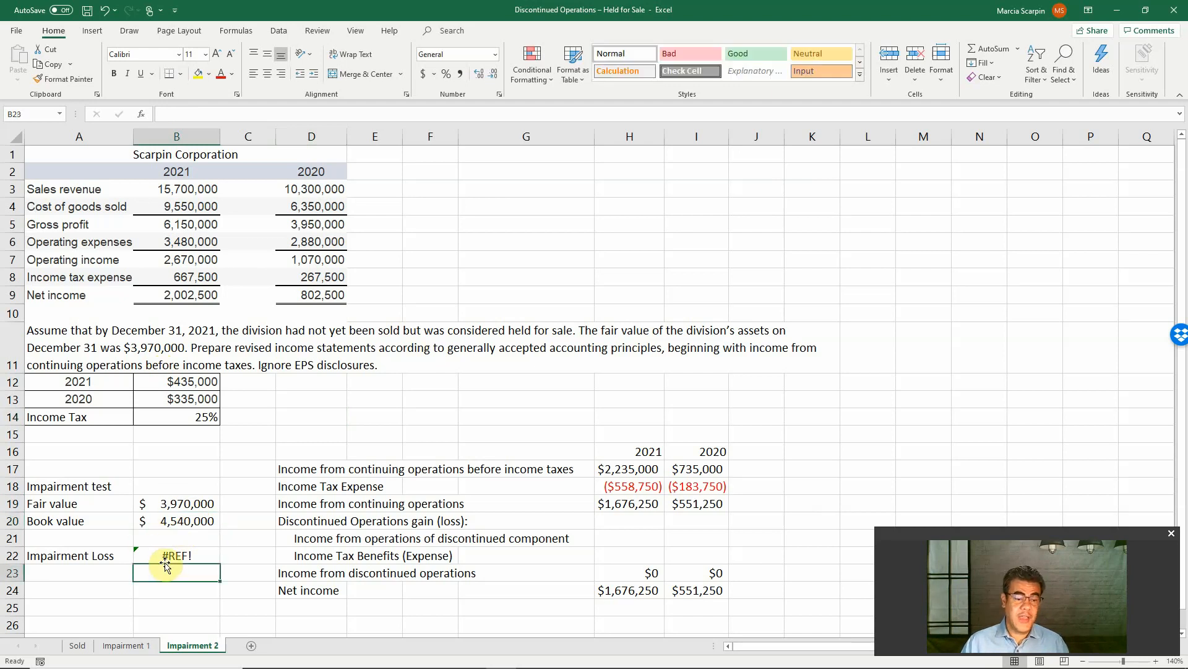
type("+")
key("Up")
key("Up")
key("Up")
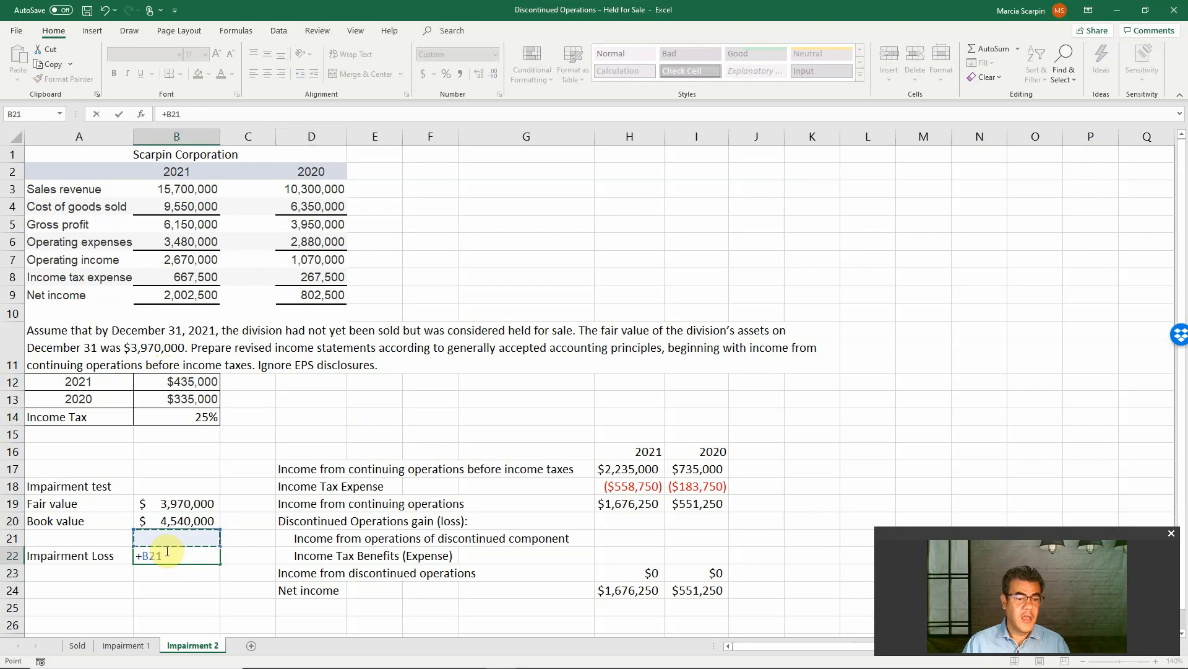
type("-")
key("Up")
key("Up")
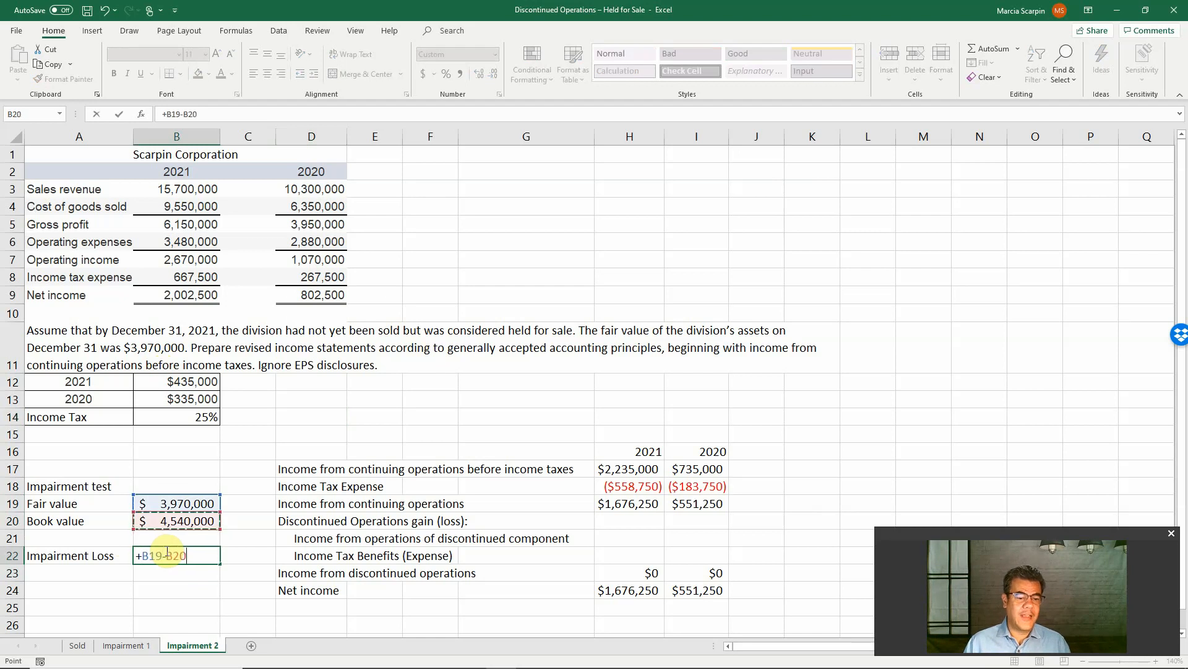
key("Return")
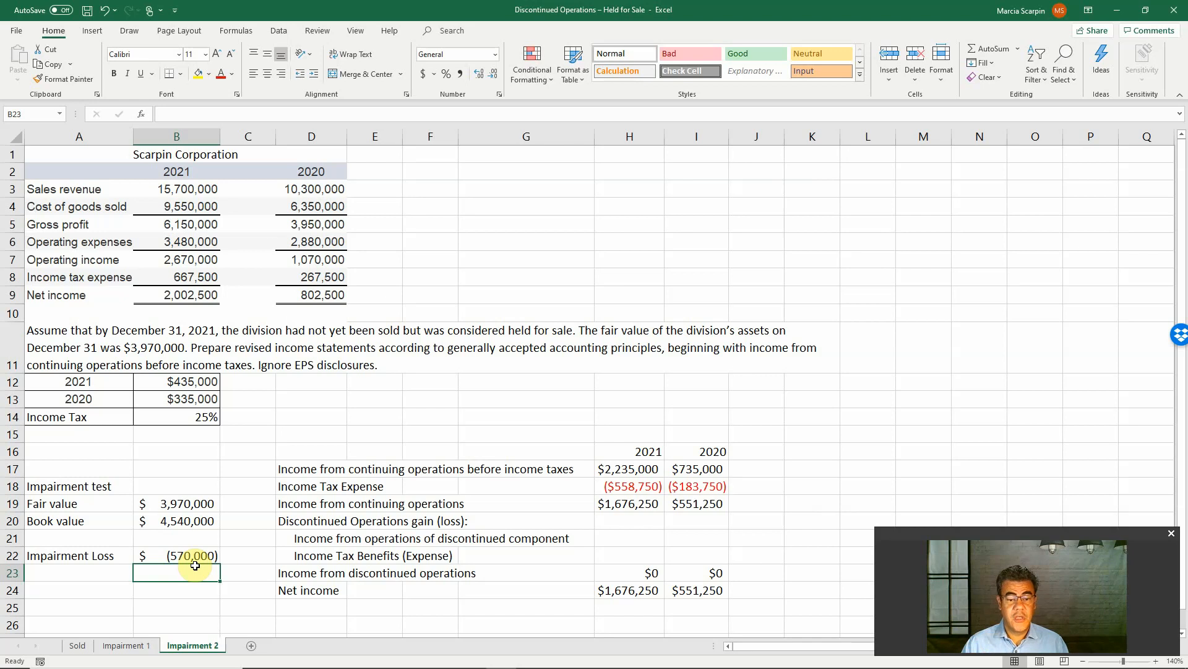
In H21, enter the 2021 income from operations of the discontinued component as +B12+B22, combining operating income and impairment loss
left_click(636, 536)
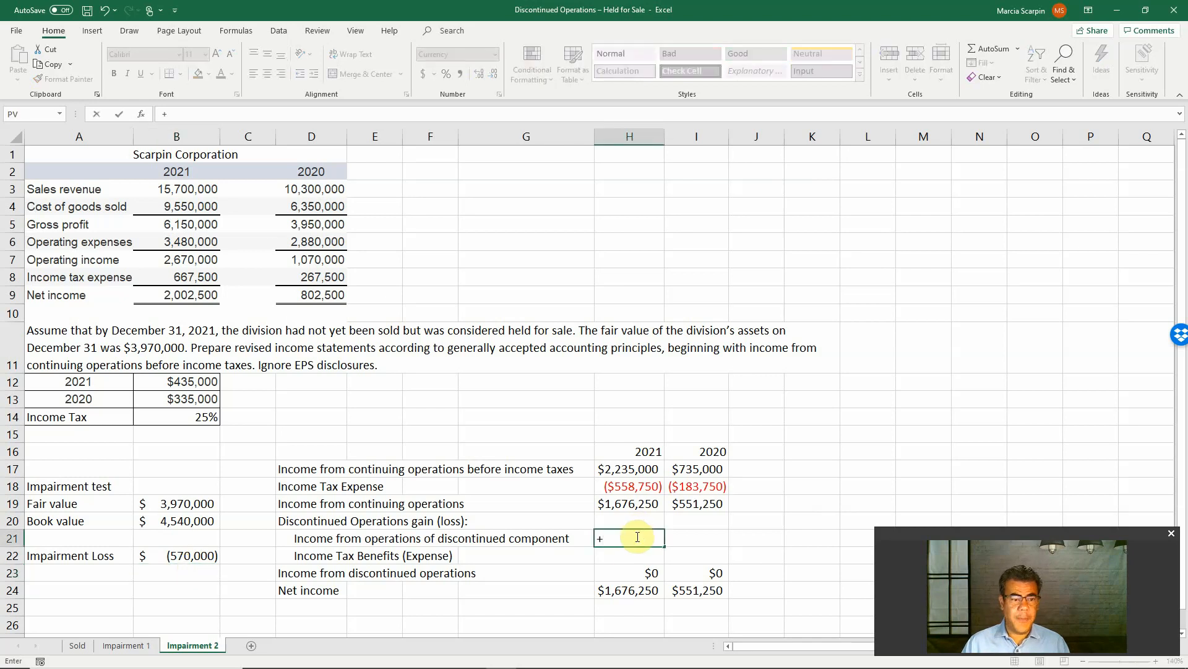
type("+")
left_click(175, 381)
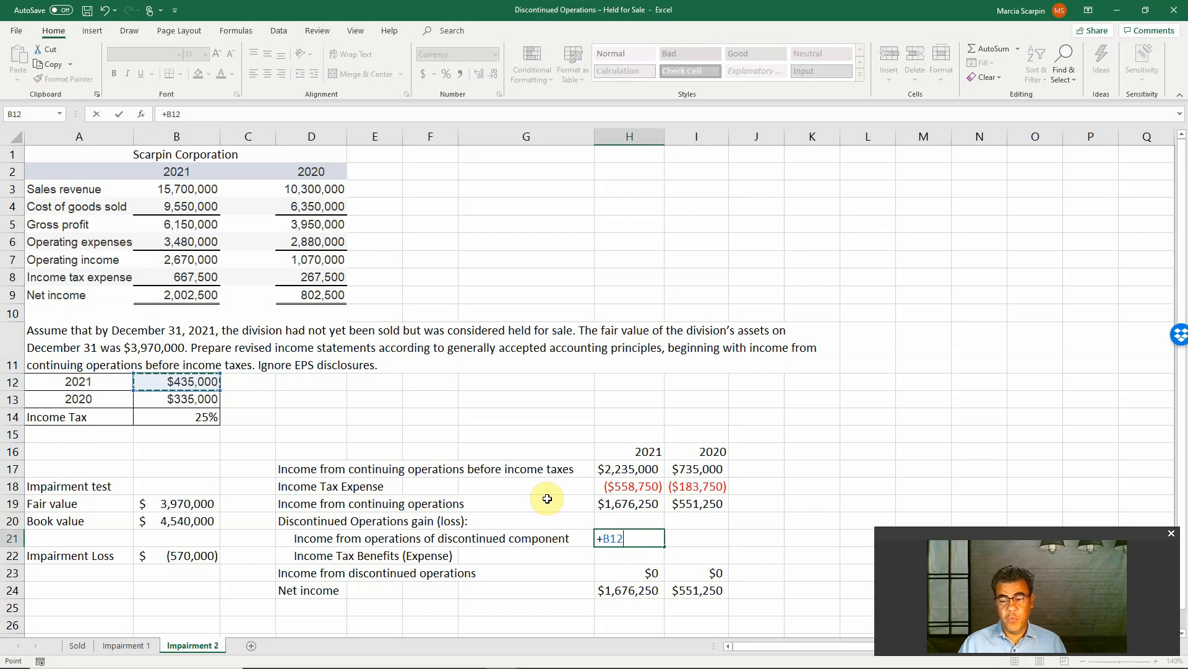
type("-")
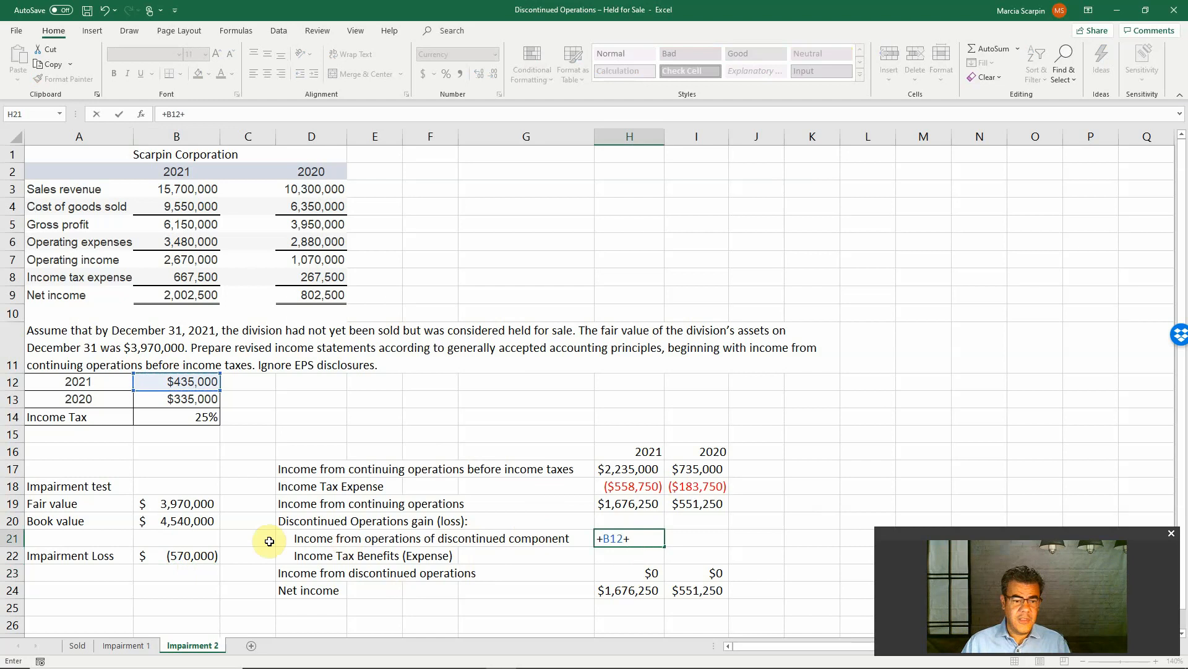
left_click(188, 554)
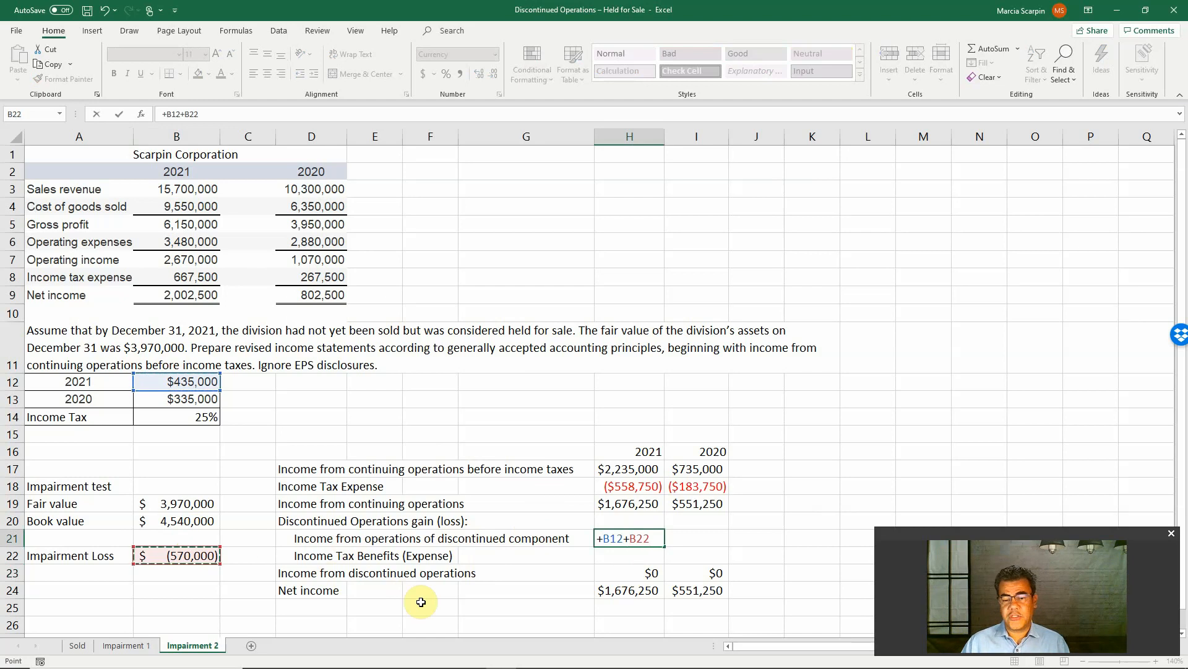
key("Return")
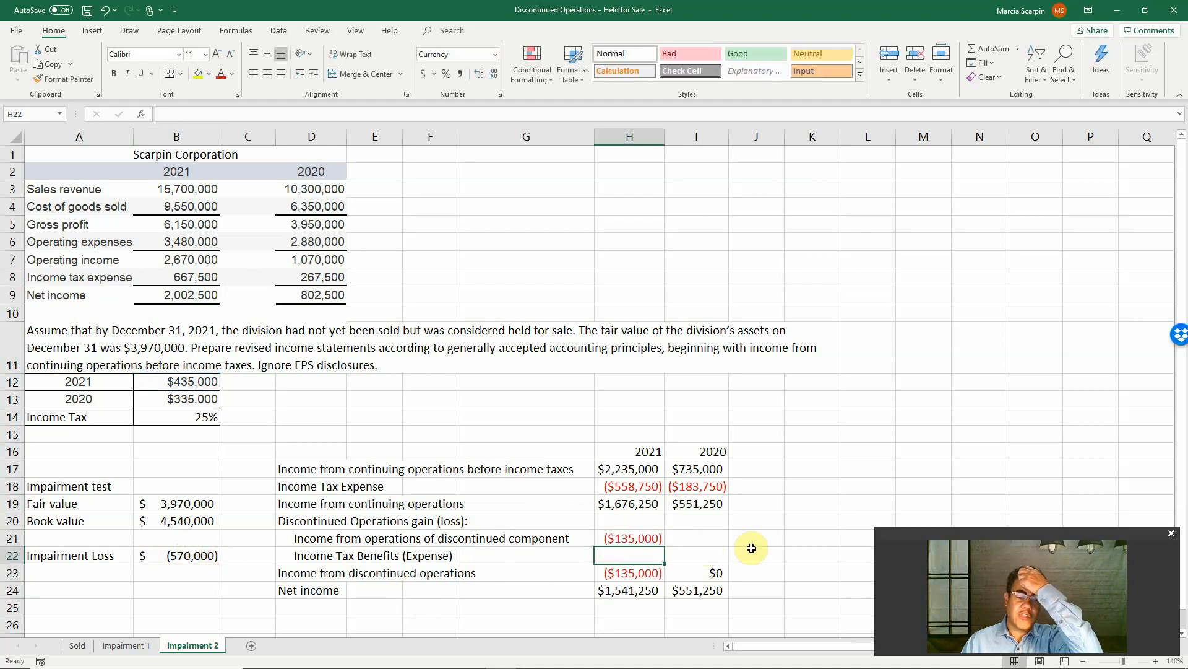
In I21, enter the 2020 income from operations of the discontinued component as +B13
left_click(708, 550)
left_click(705, 538)
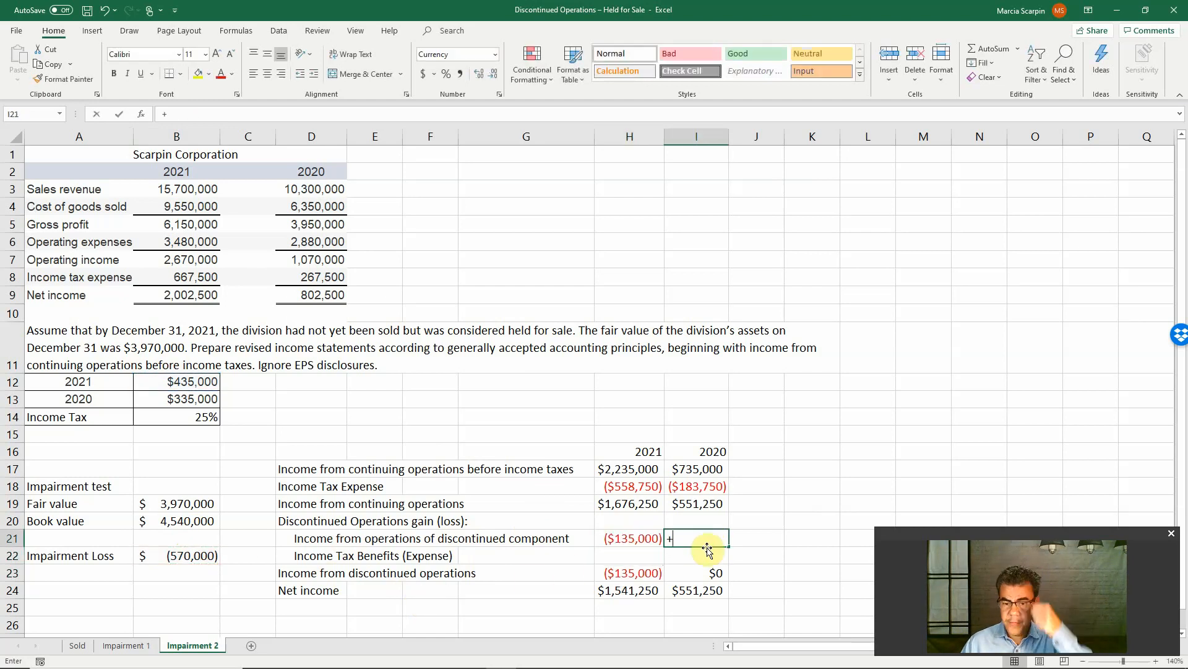
type("+")
left_click(172, 396)
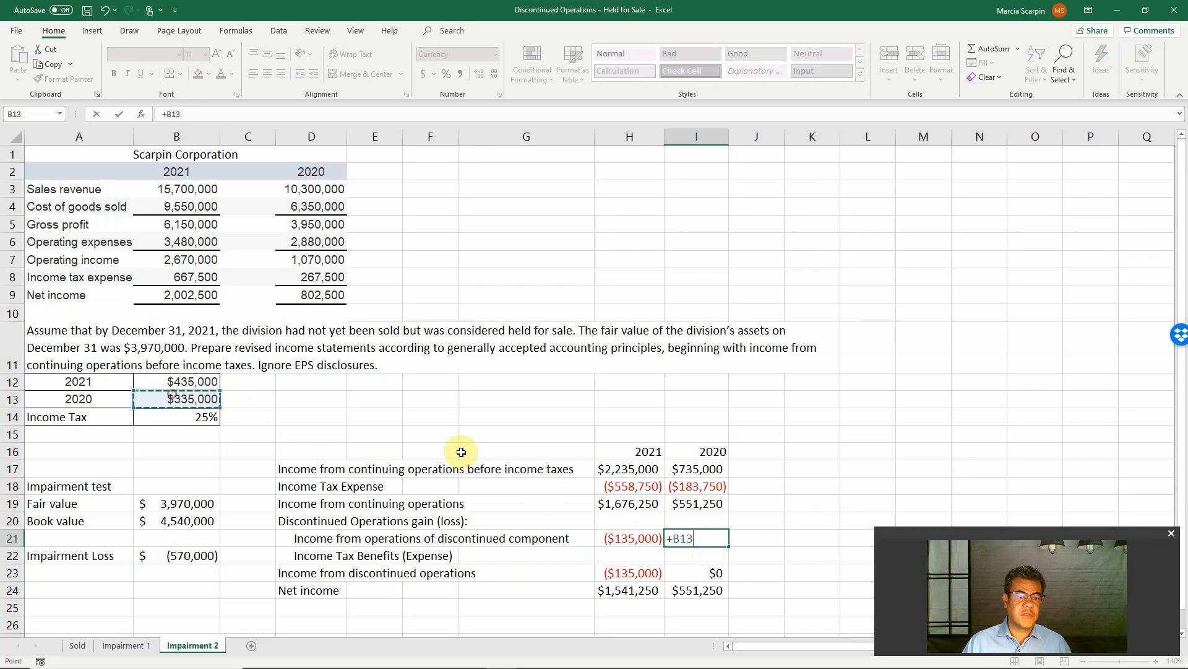
key("Return")
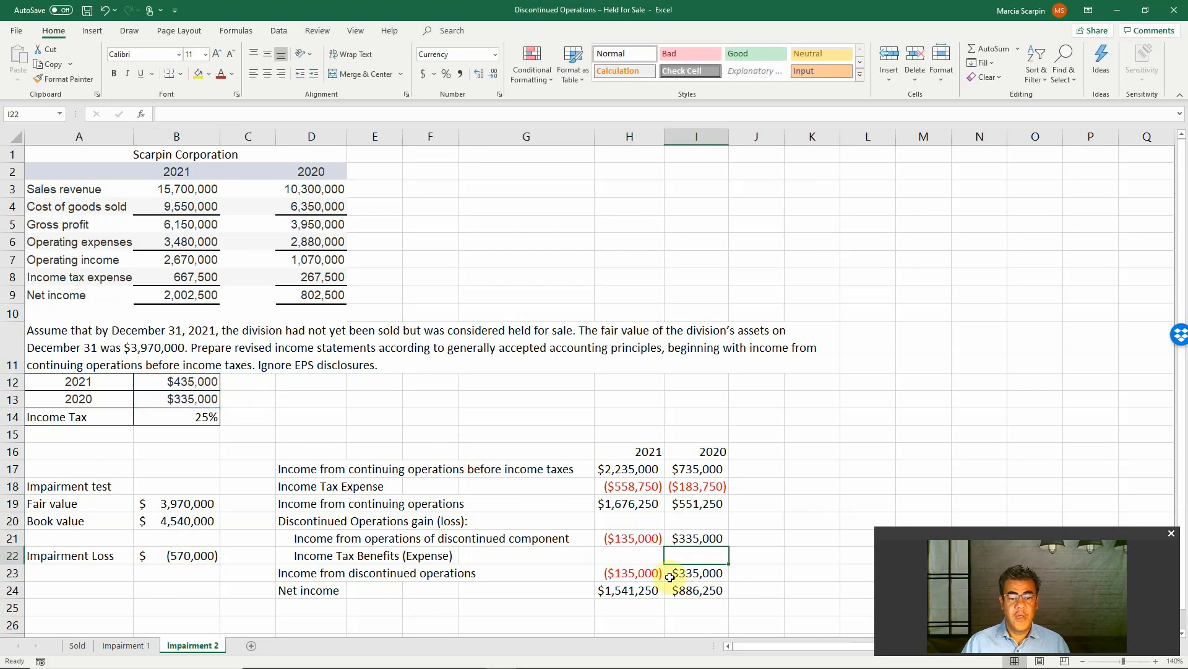
In H22, compute the 2021 income tax benefit on the discontinued component with the formula -H21*B14
left_click(628, 543)
left_click(630, 552)
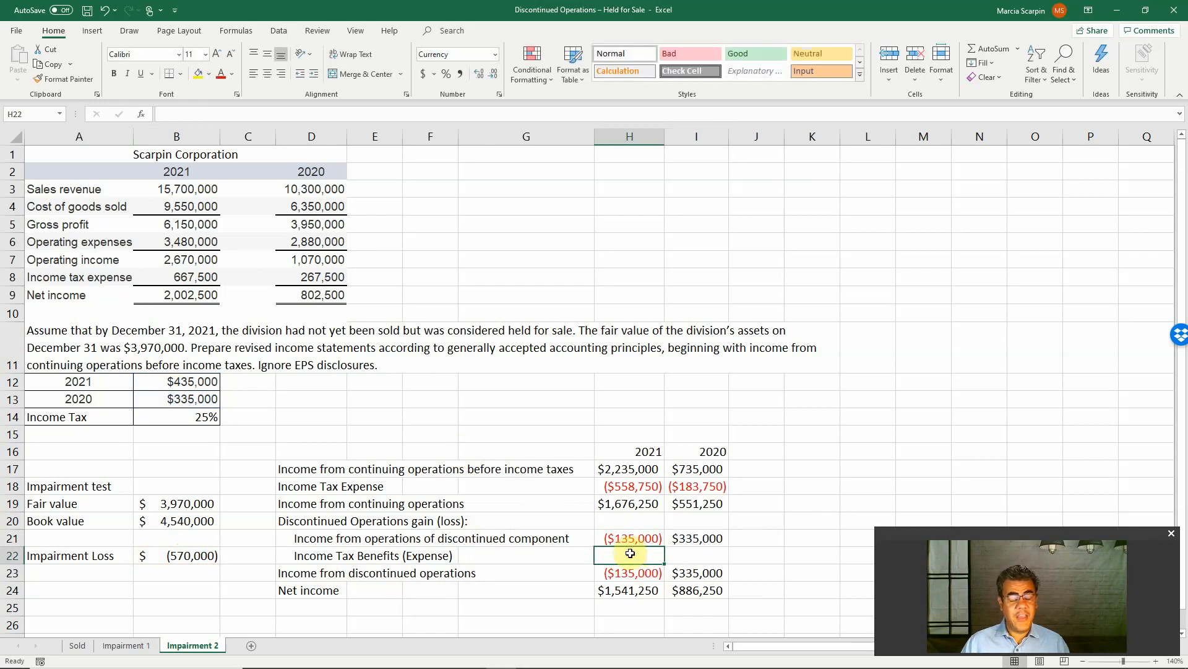
type("-")
left_click(604, 543)
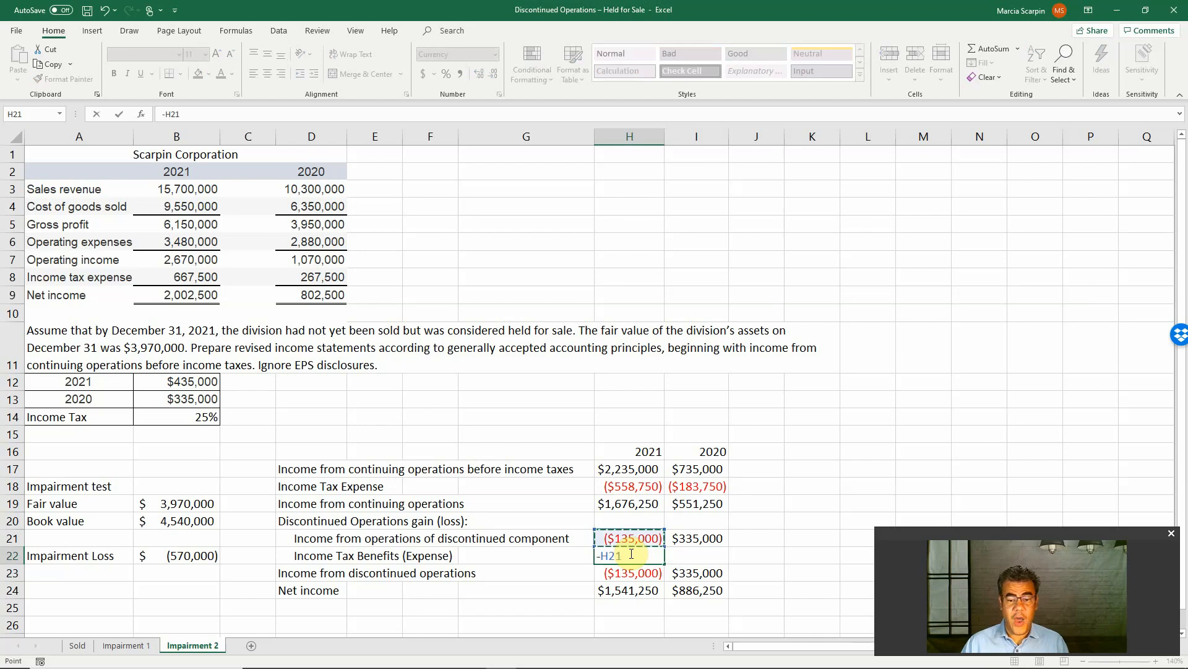
type("*")
left_click(164, 411)
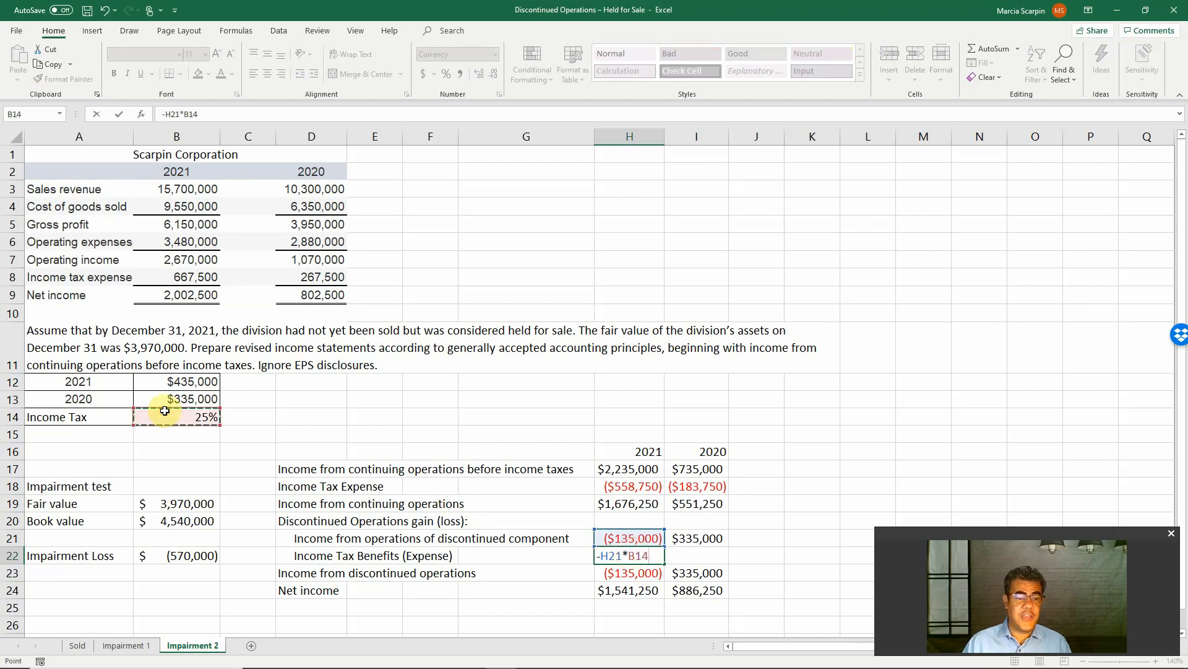
key("Return")
In I22, compute the 2020 income tax expense on the discontinued component with the formula -I21*B14
key("Up")
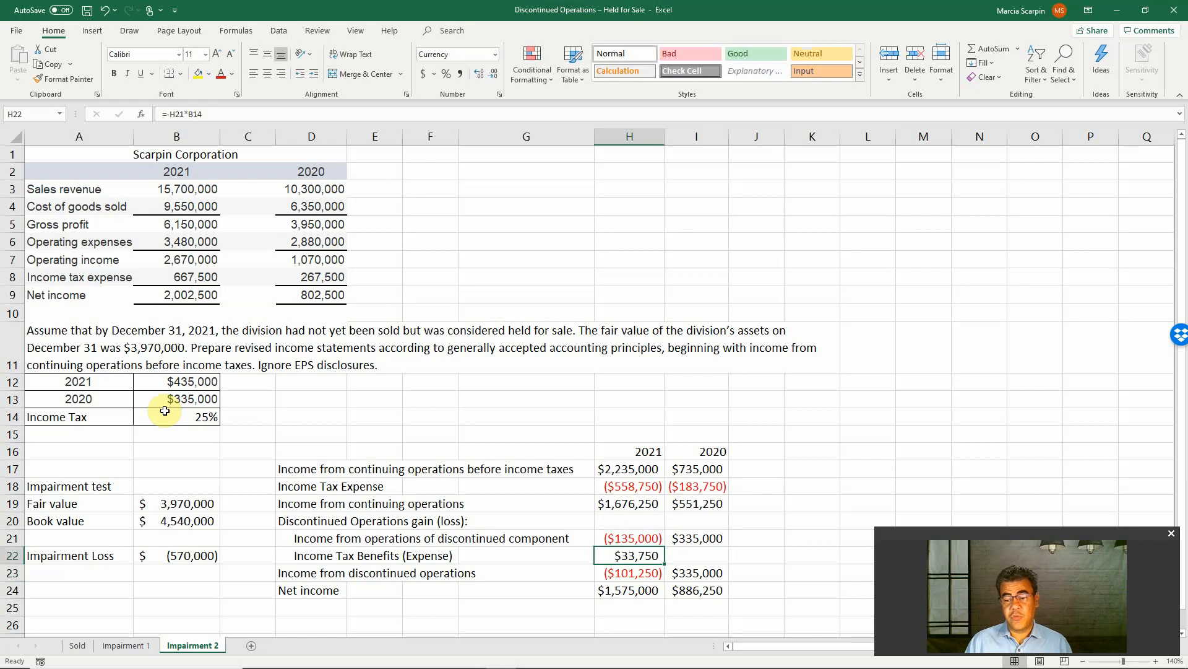
key("Right")
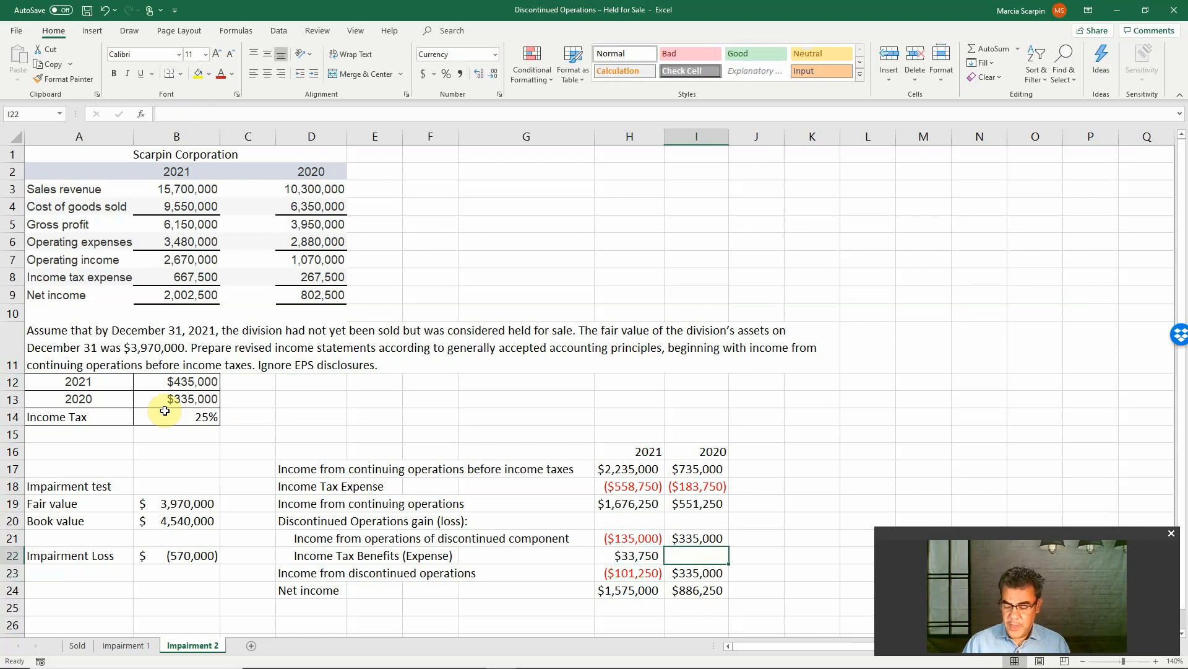
type("-")
key("Up")
type("*")
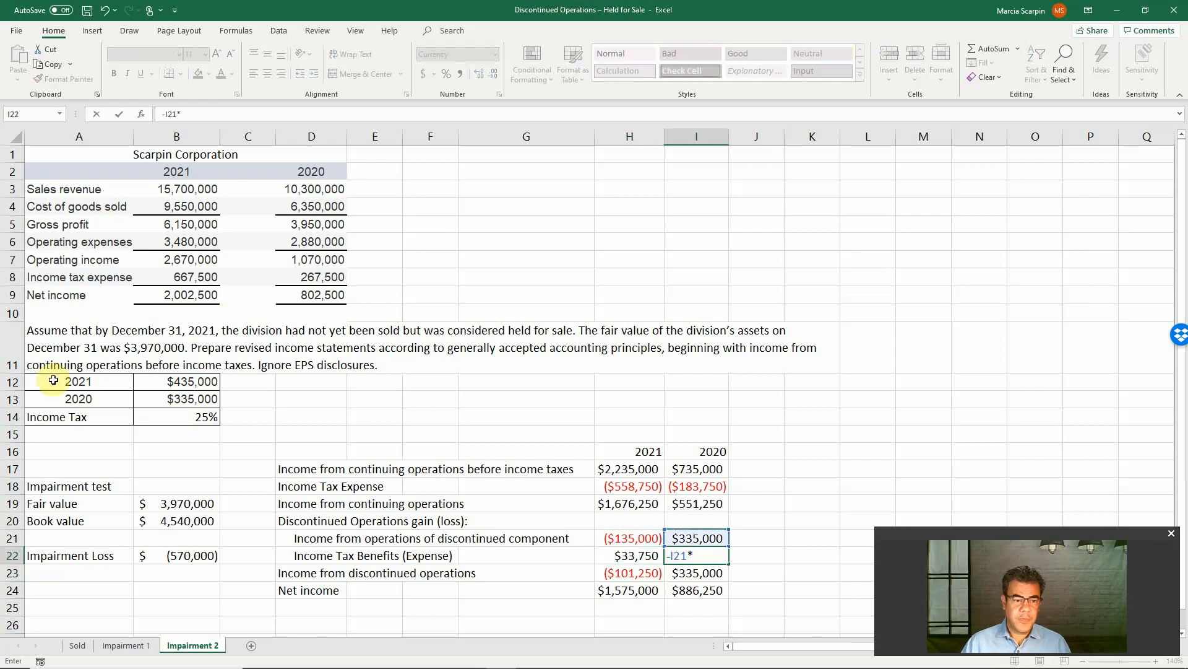
left_click(157, 425)
key("Return")
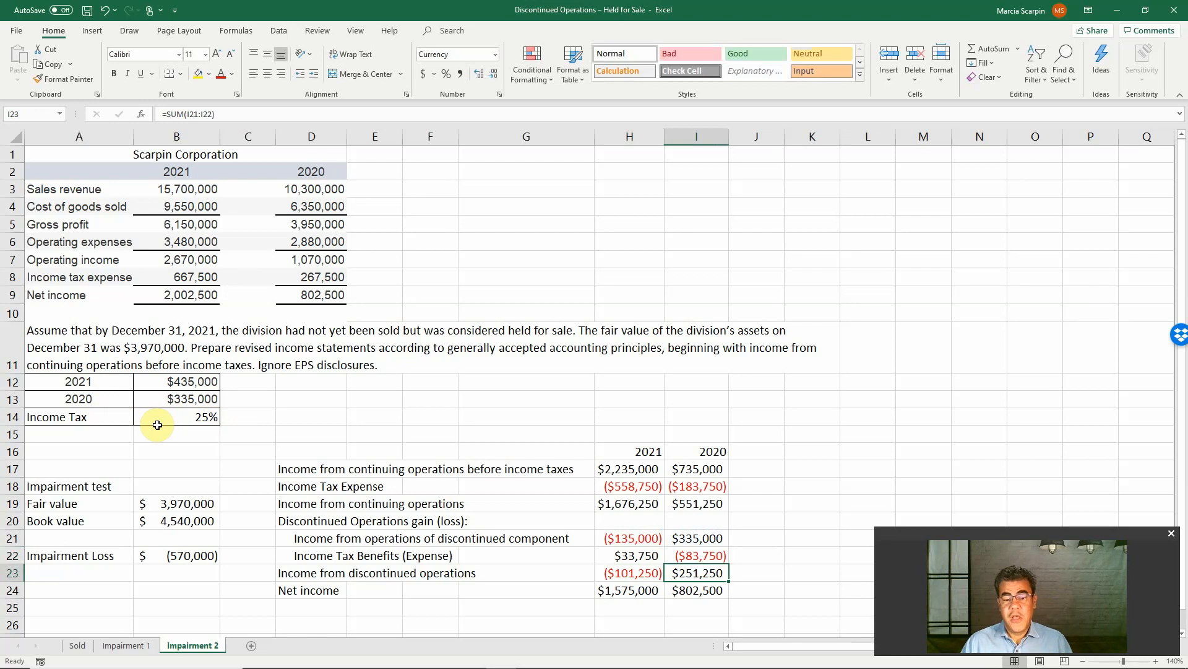
Change the label in D23 to "Income (loss) from discontinued operations"
left_click(316, 574)
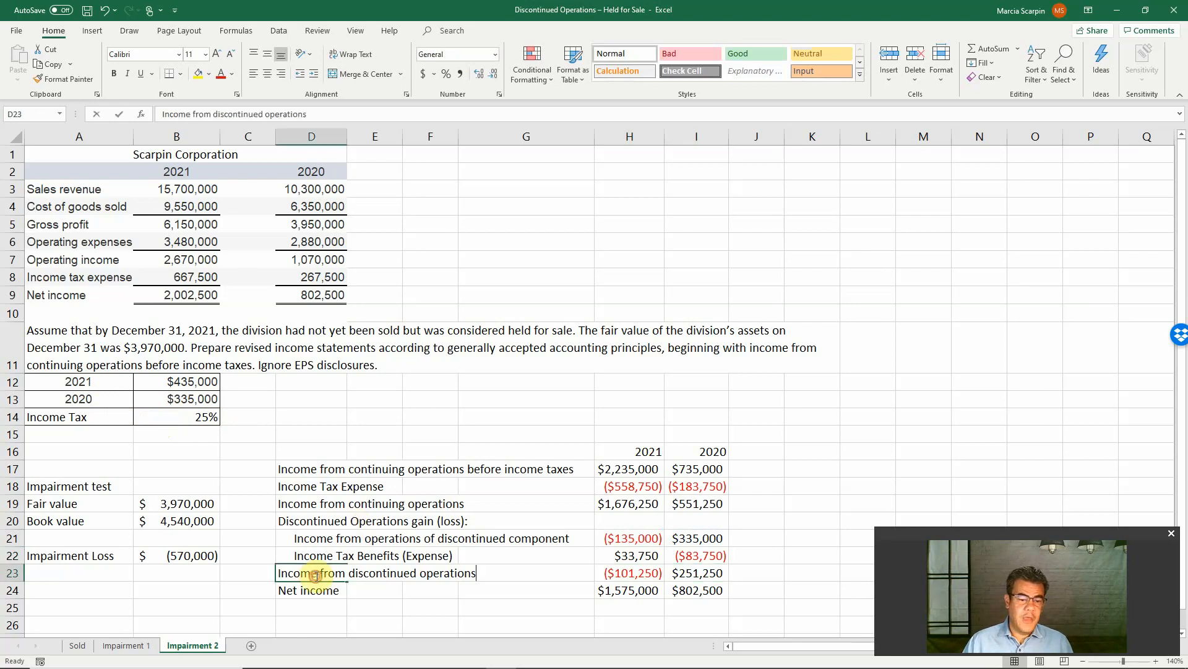
double_click(316, 574)
type("(loos)")
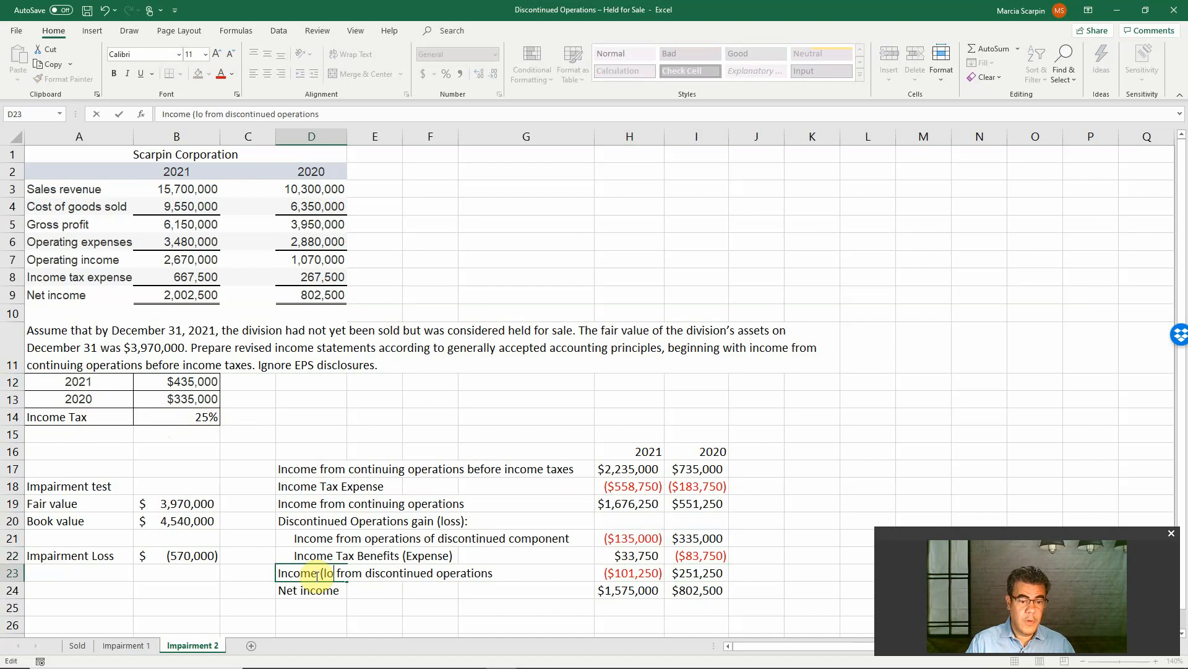
key("Return")
left_click(316, 574)
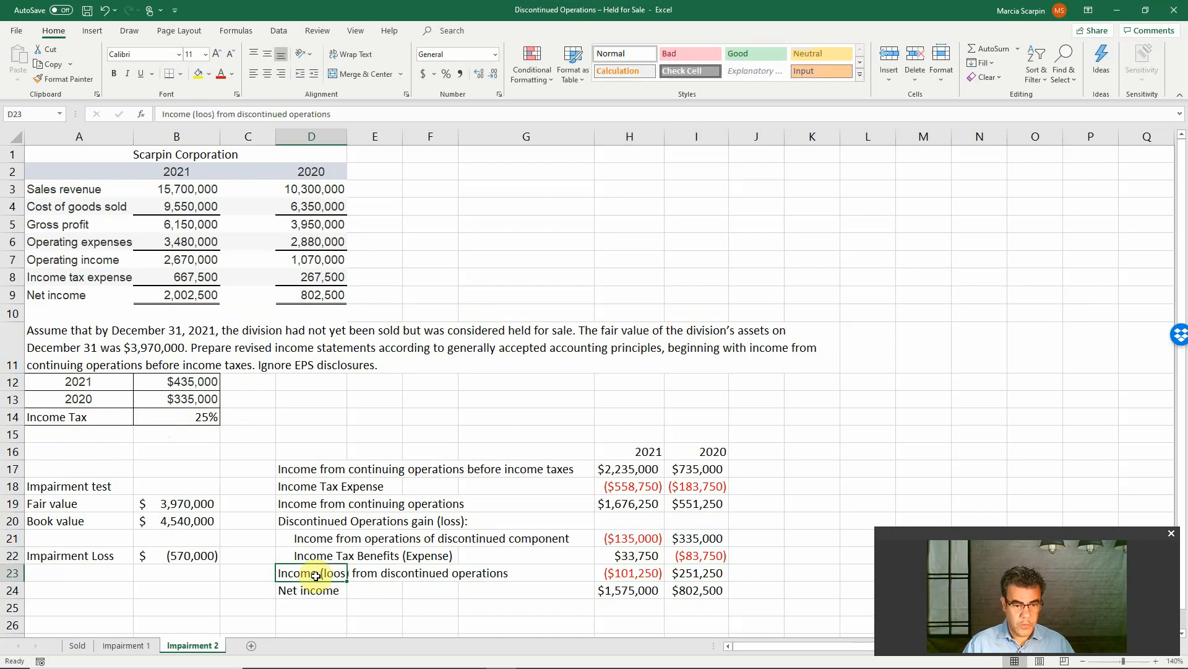
key("F2")
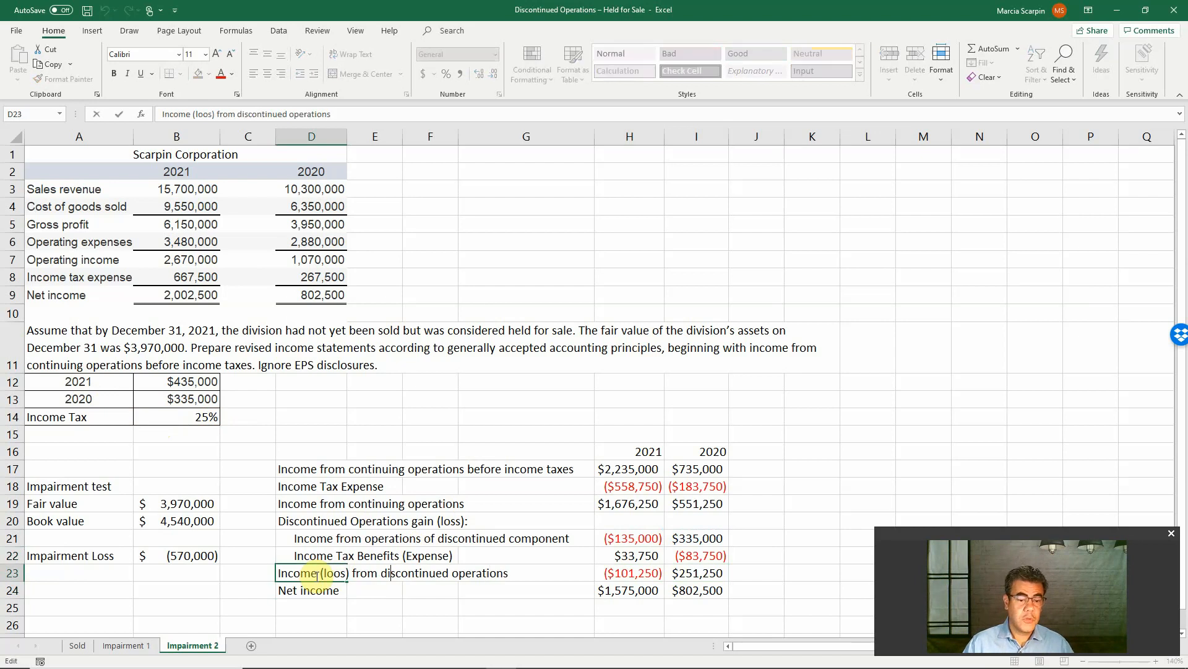
key("BackSpace")
type("s")
key("Return")
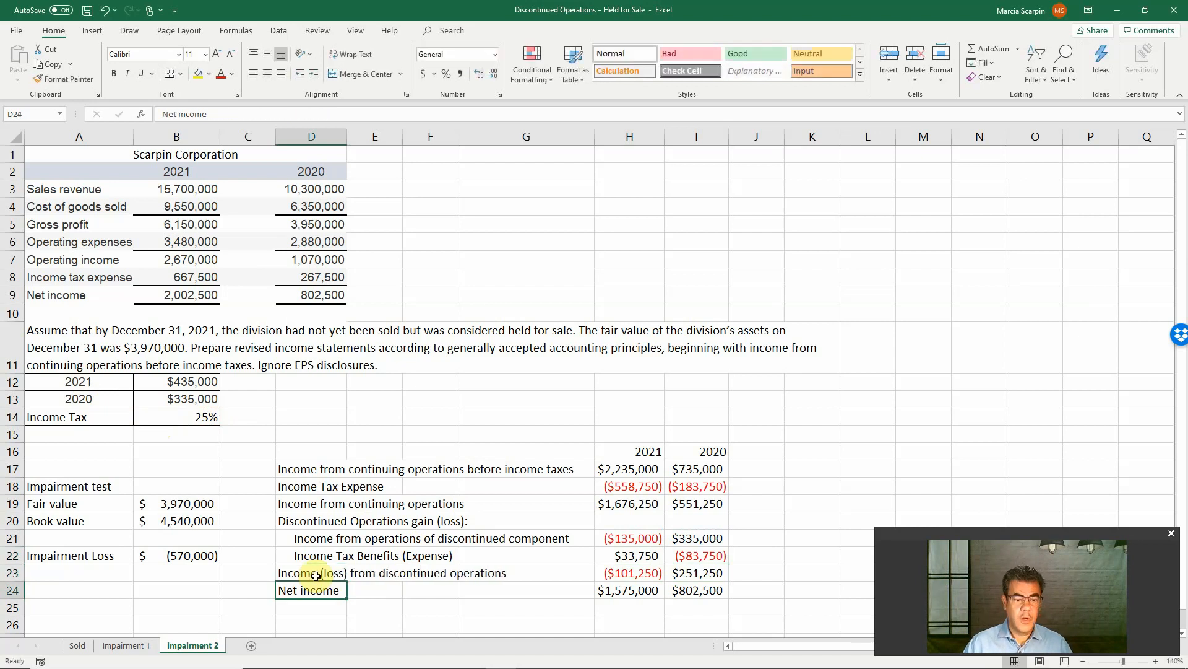
Check the discontinued operations totals in H23 and I23 and compare 2020 net income with the Impairment 1 and Sold sheets
left_click(647, 572)
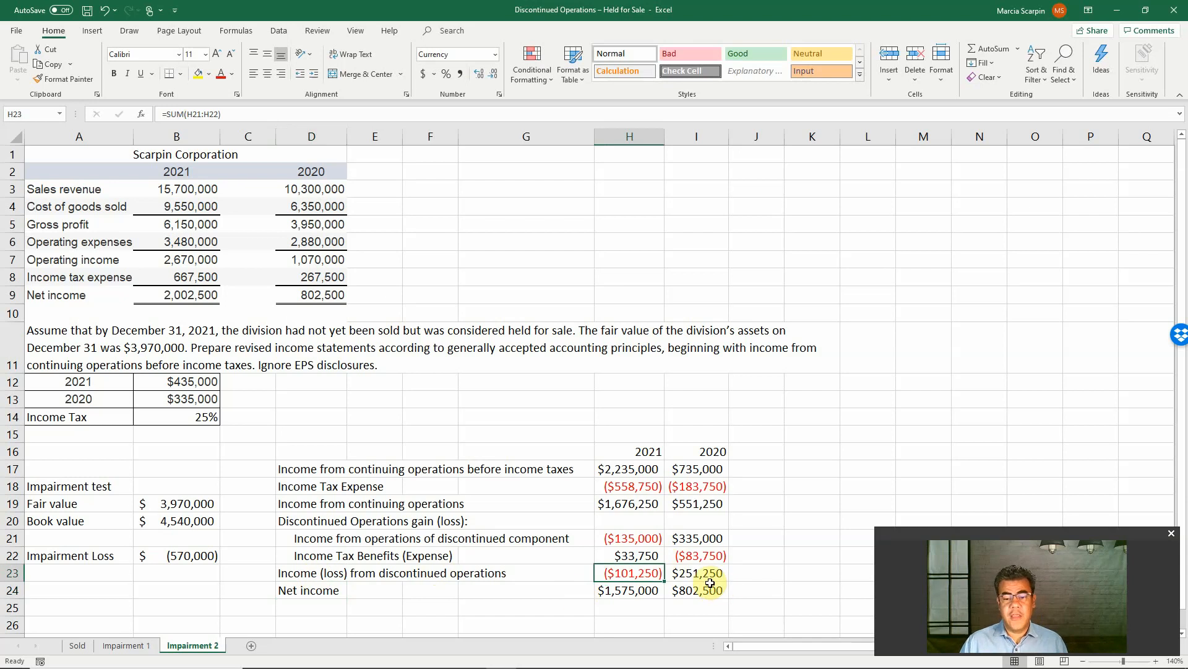
double_click(709, 573)
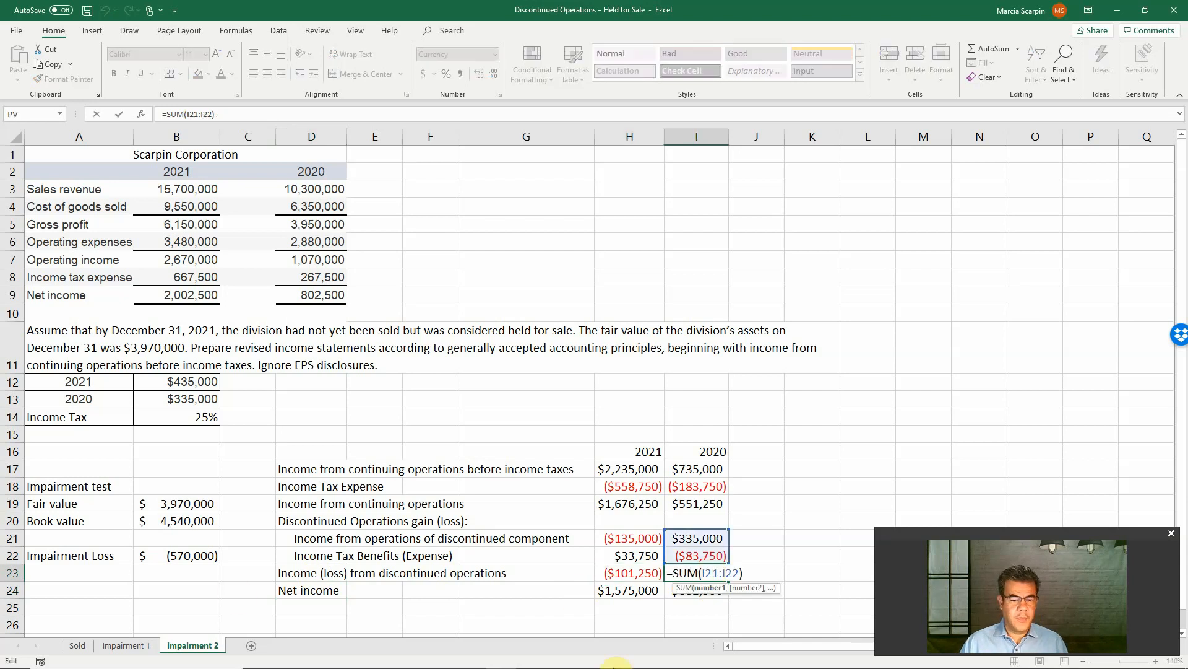
key("Return")
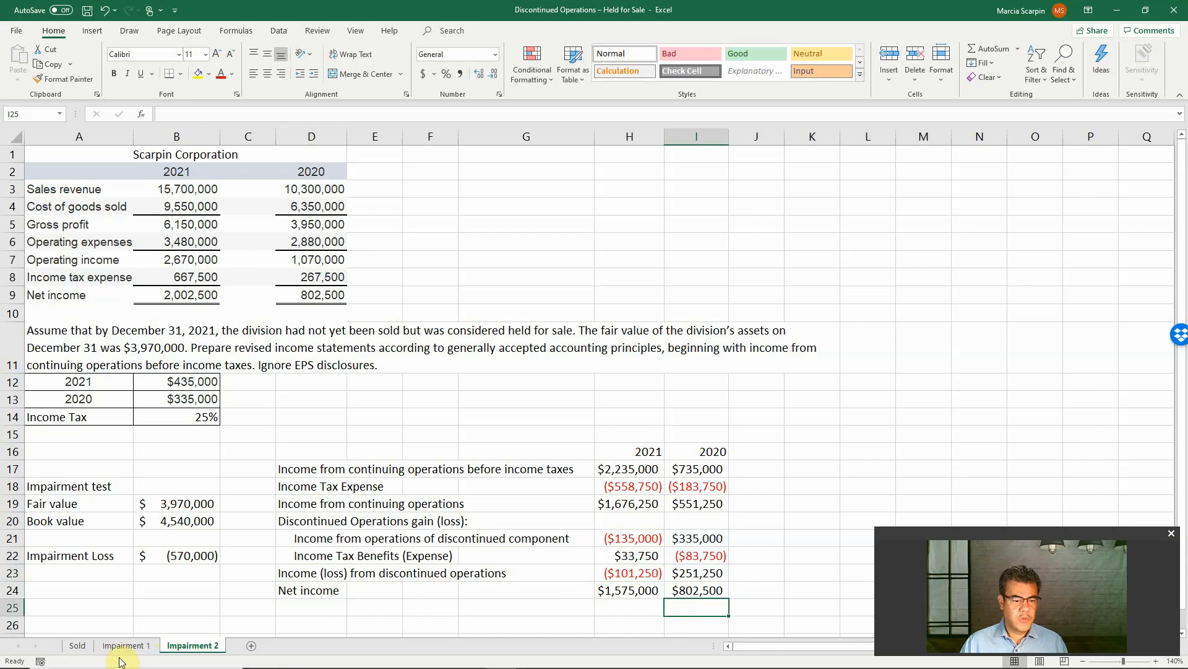
left_click(126, 645)
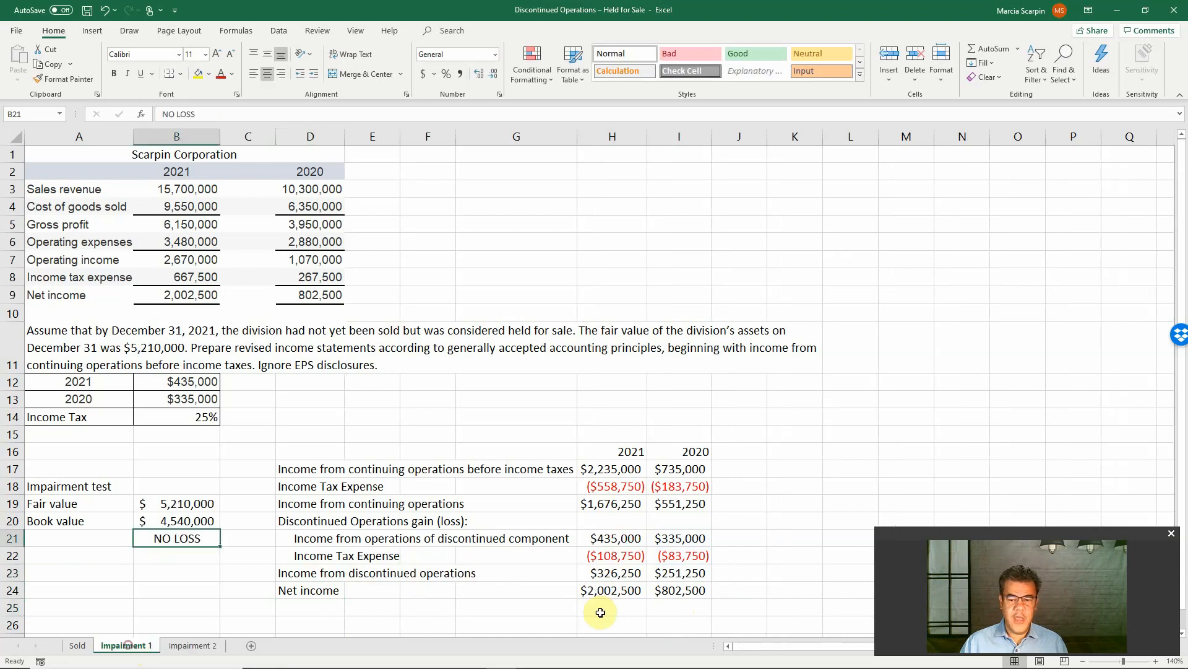
left_click(678, 592)
left_click(84, 645)
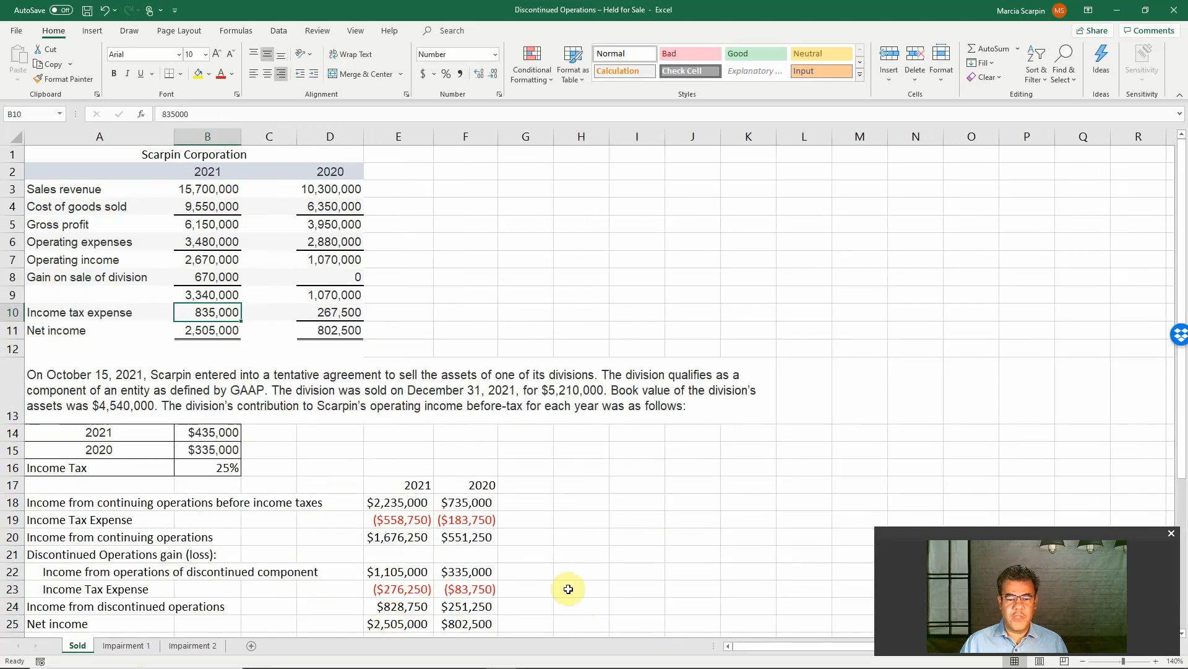
left_click(460, 624)
On the Impairment 2 sheet, trace 2021 net income back through H23 and H21 to the division's operating income in B12
left_click(192, 645)
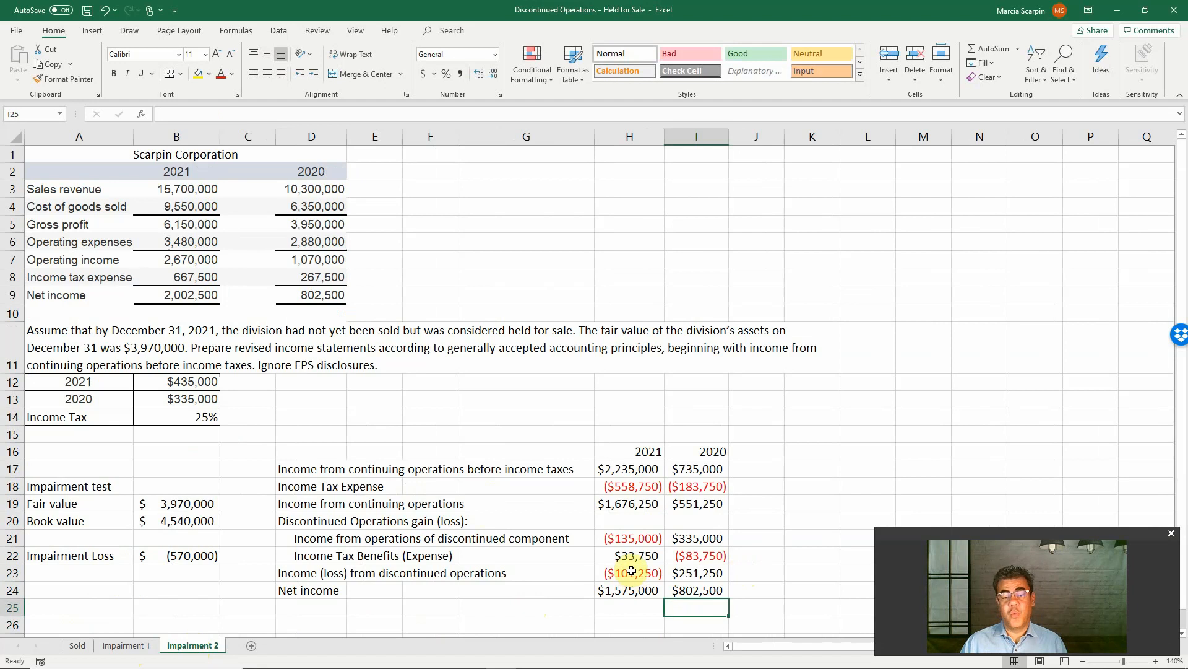
left_click(637, 592)
left_click(639, 573)
left_click(641, 537)
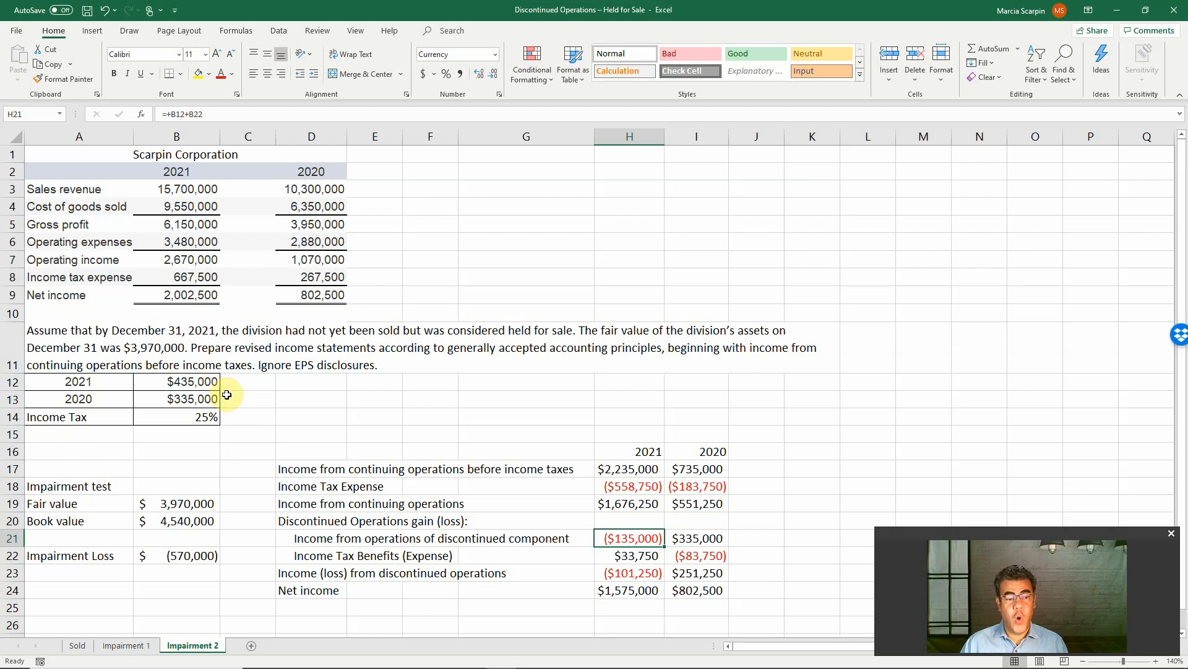
left_click(191, 383)
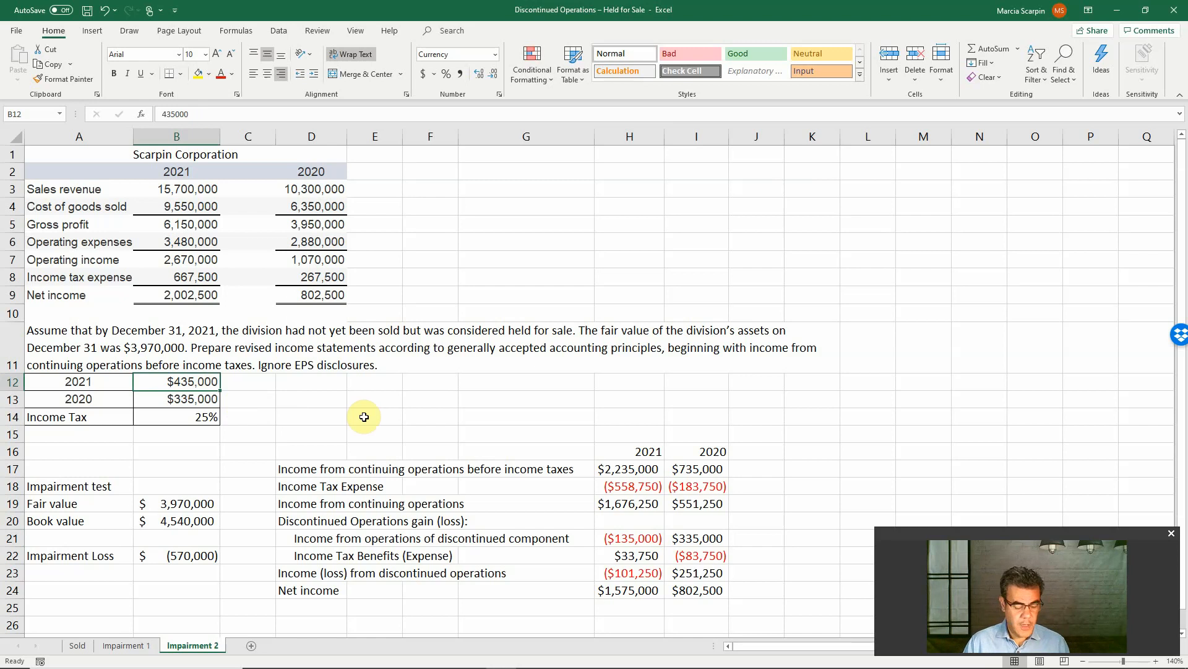
Switch to the PowerPoint slide show on discontinued operations and advance to the closing Thank you slide
key("alt+Tab")
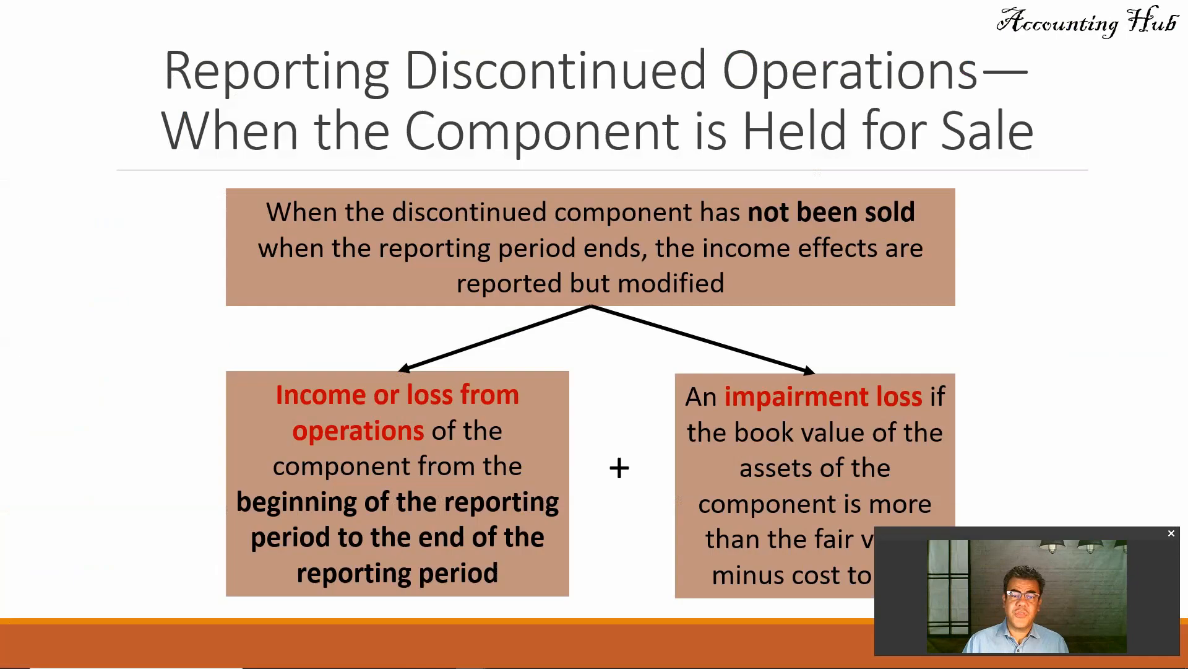
scroll(403, 382, "down", 1)
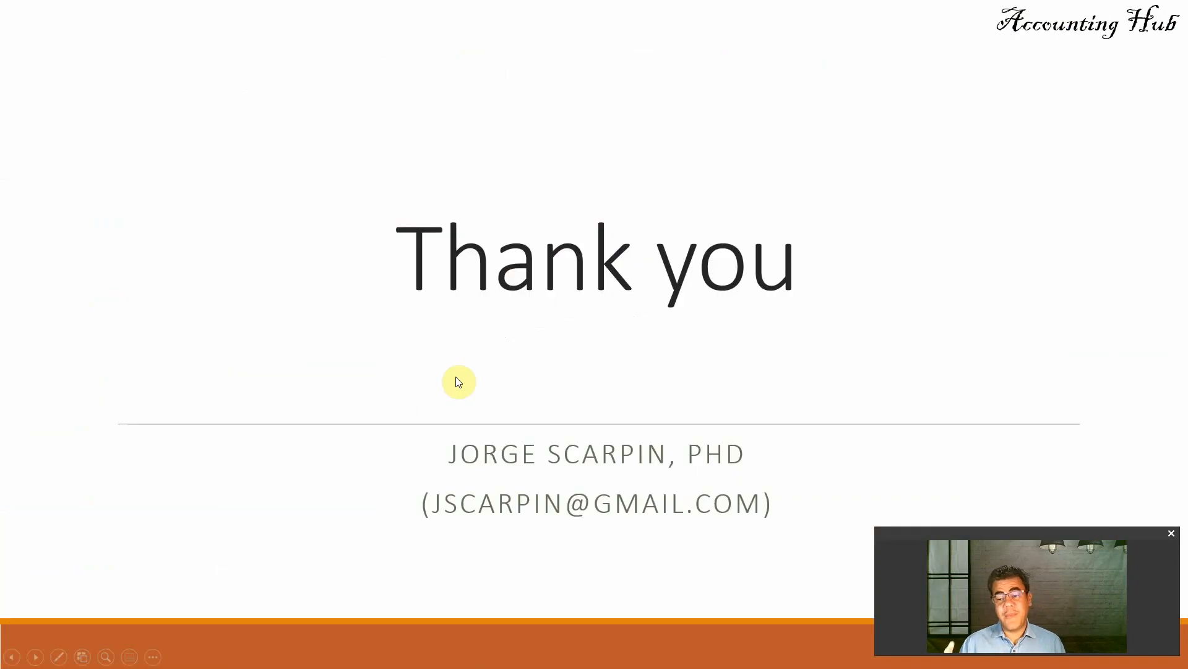